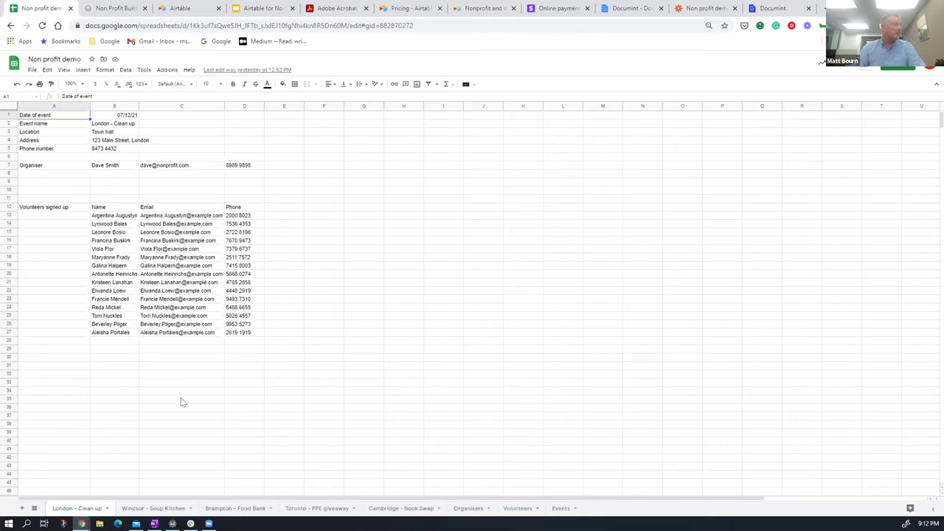
Look through the Windsor, Brampton, Toronto and Cambridge event sheets, ending on the London - Clean up sheet
{"action": "left_click", "coordinate": [151, 508]}
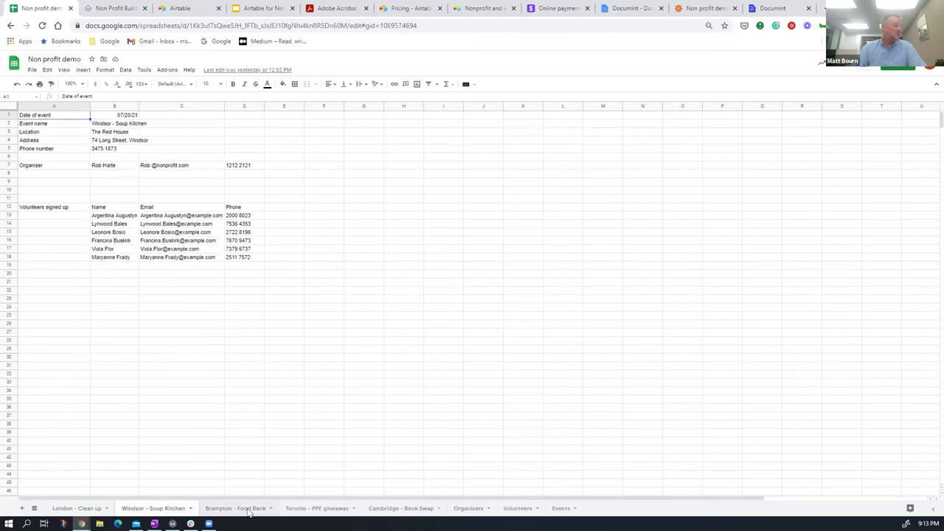
{"action": "left_click", "coordinate": [250, 509]}
{"action": "left_click", "coordinate": [324, 509]}
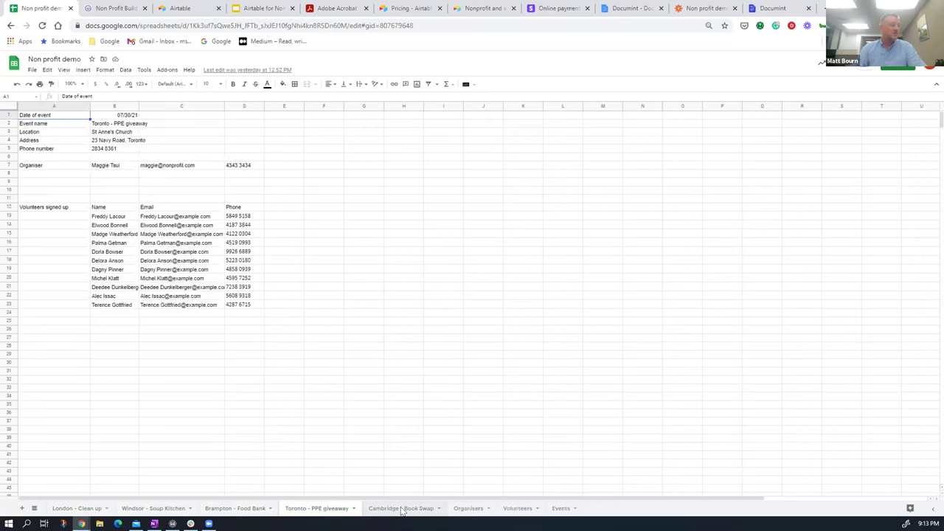
{"action": "left_click", "coordinate": [402, 509]}
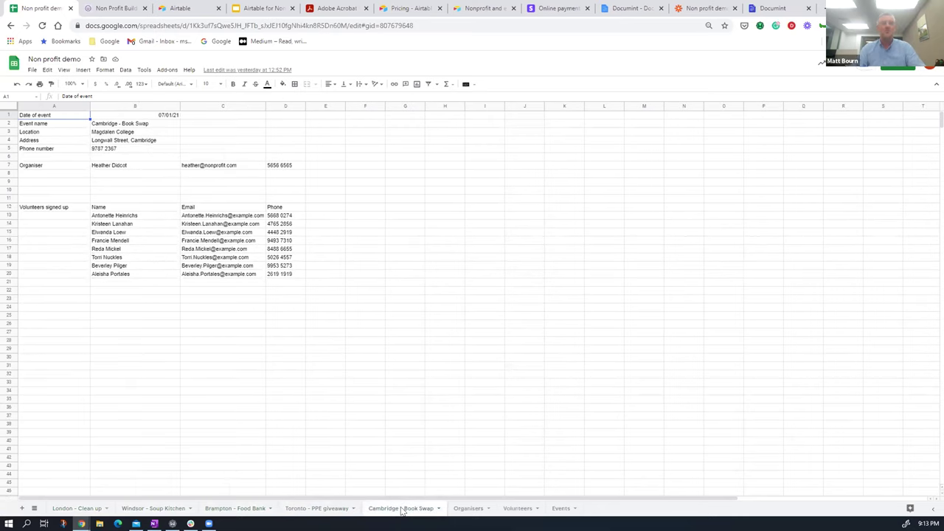
{"action": "left_click", "coordinate": [89, 509]}
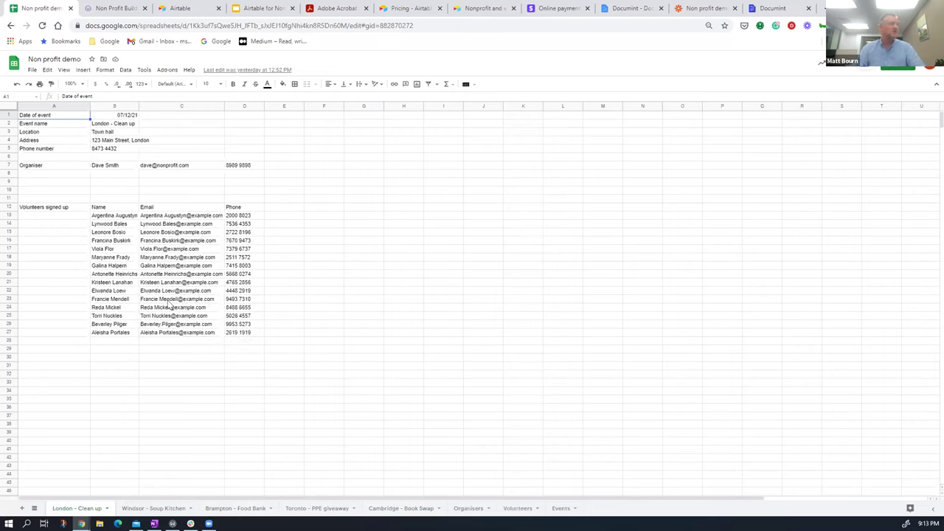
{"action": "mouse_move", "coordinate": [177, 315]}
Compare the organiser row on the Windsor - Soup Kitchen sheet with the same organiser's row on the Organisers sheet
{"action": "left_click", "coordinate": [155, 509]}
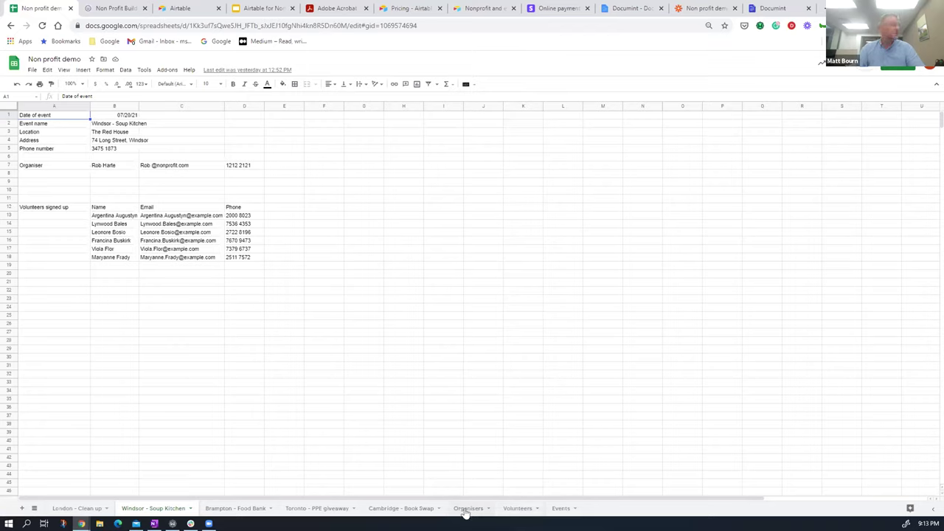
{"action": "left_click", "coordinate": [9, 165]}
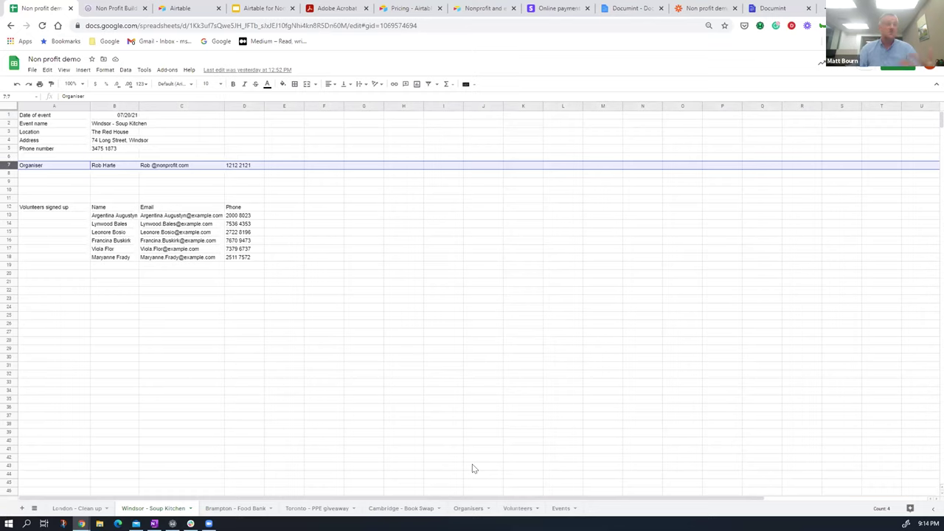
{"action": "left_click", "coordinate": [467, 508]}
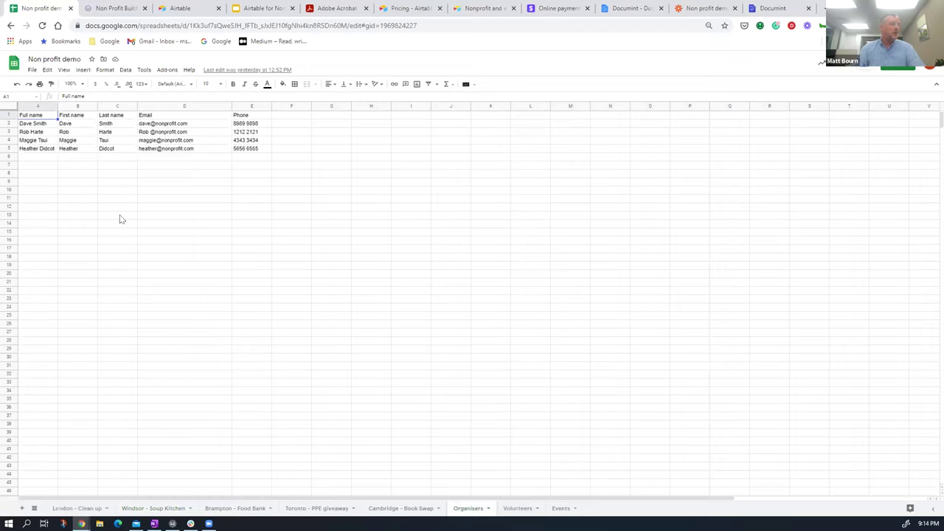
{"action": "left_click", "coordinate": [6, 132]}
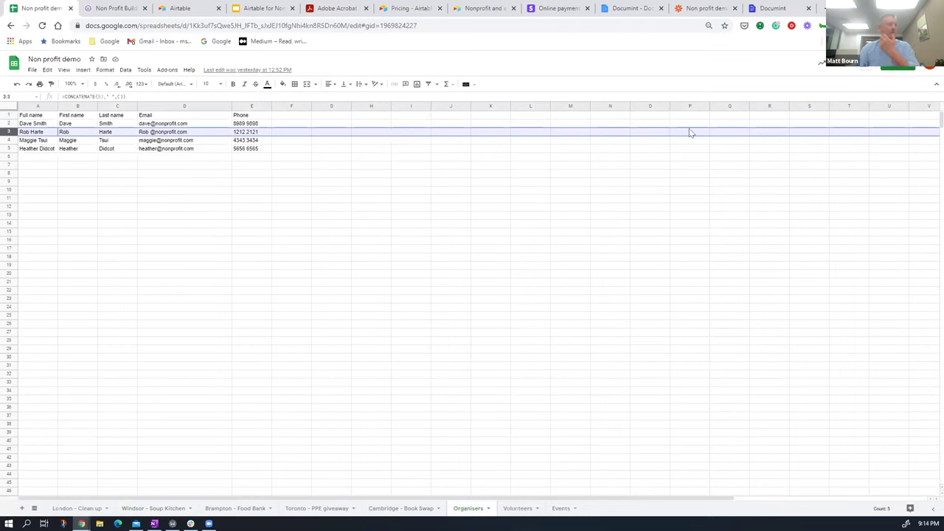
Examine the Organisers sheet's structure: the Email column, the Full name column, the first record and the header row
{"action": "left_click", "coordinate": [186, 105]}
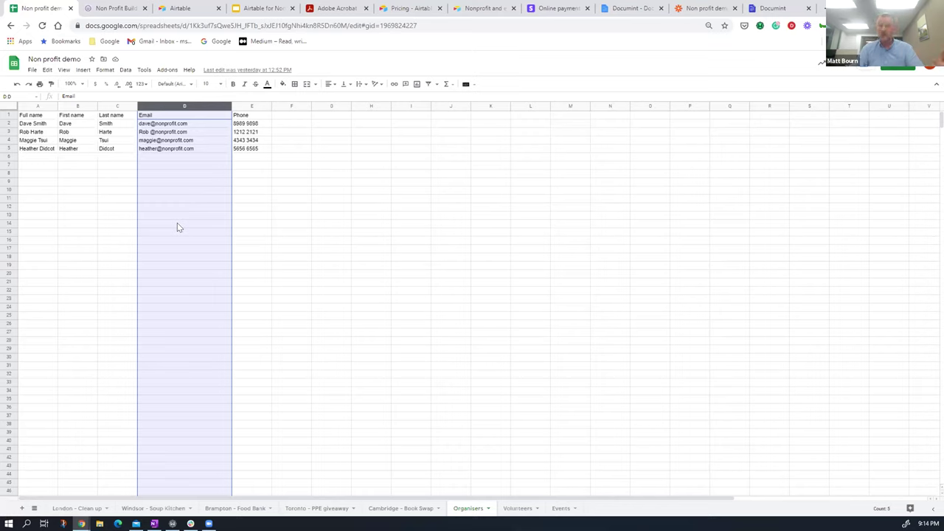
{"action": "left_click", "coordinate": [81, 201]}
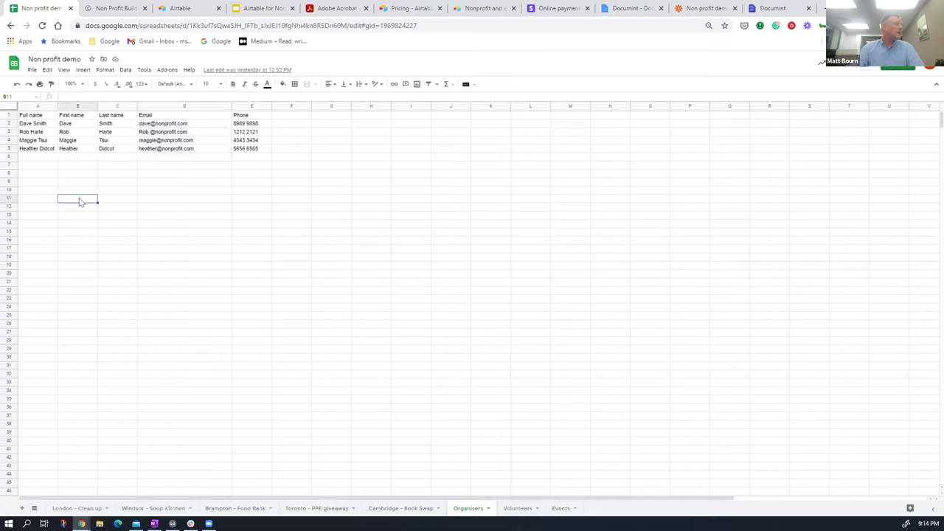
{"action": "left_click", "coordinate": [33, 112]}
{"action": "left_click", "coordinate": [34, 107]}
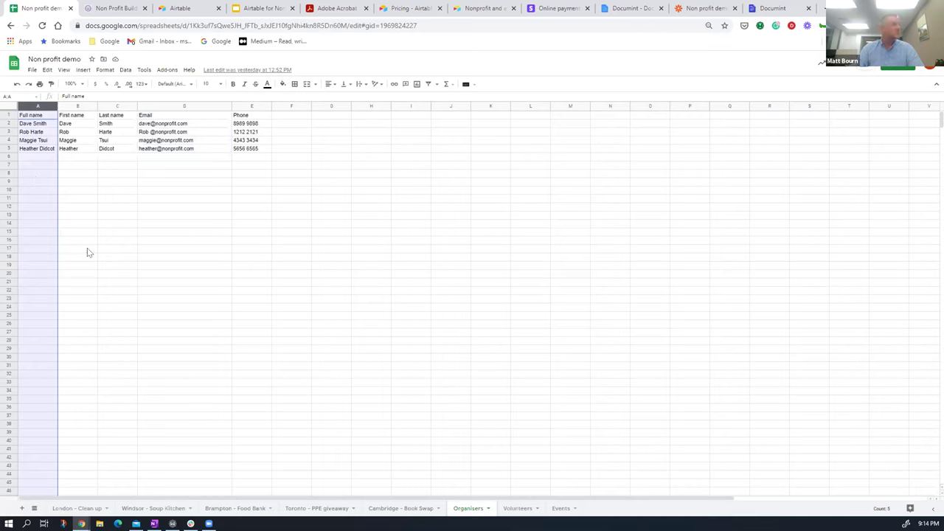
{"action": "left_click", "coordinate": [121, 240]}
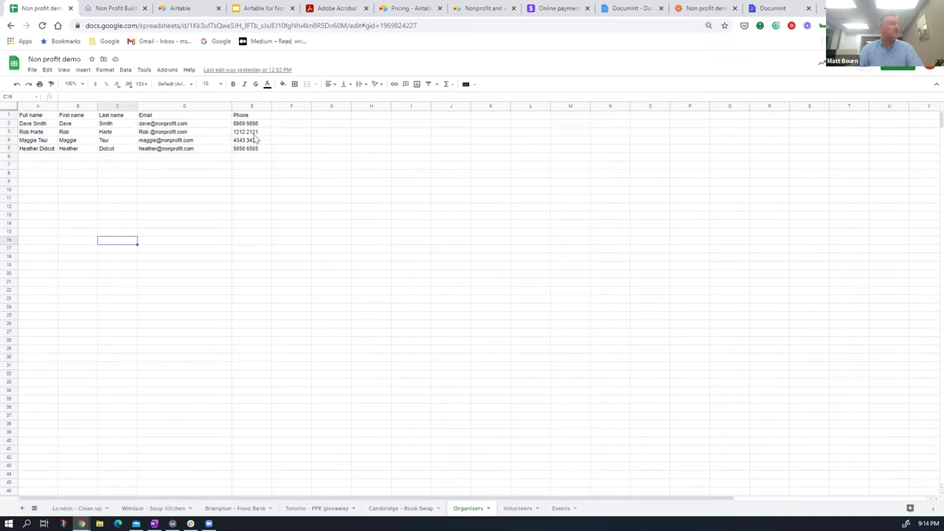
{"action": "left_click", "coordinate": [5, 121]}
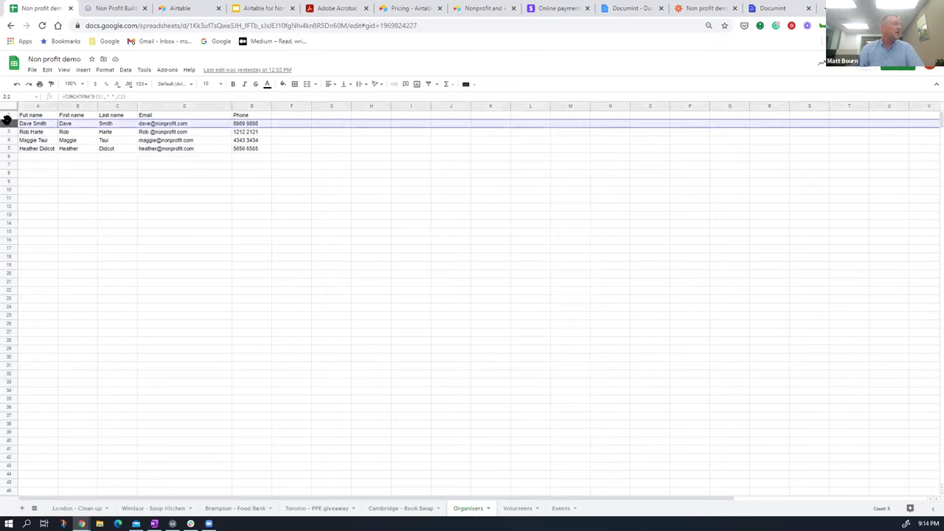
{"action": "left_click", "coordinate": [7, 114]}
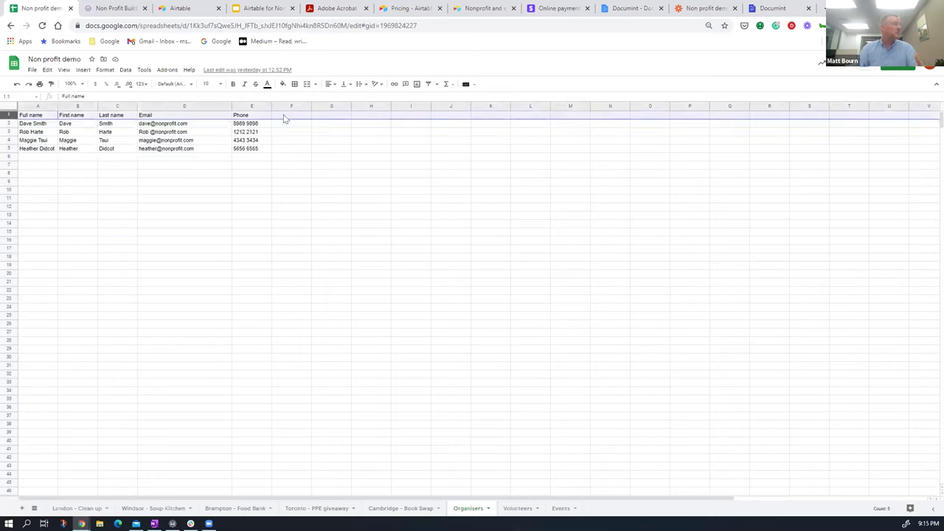
{"action": "left_click", "coordinate": [291, 258]}
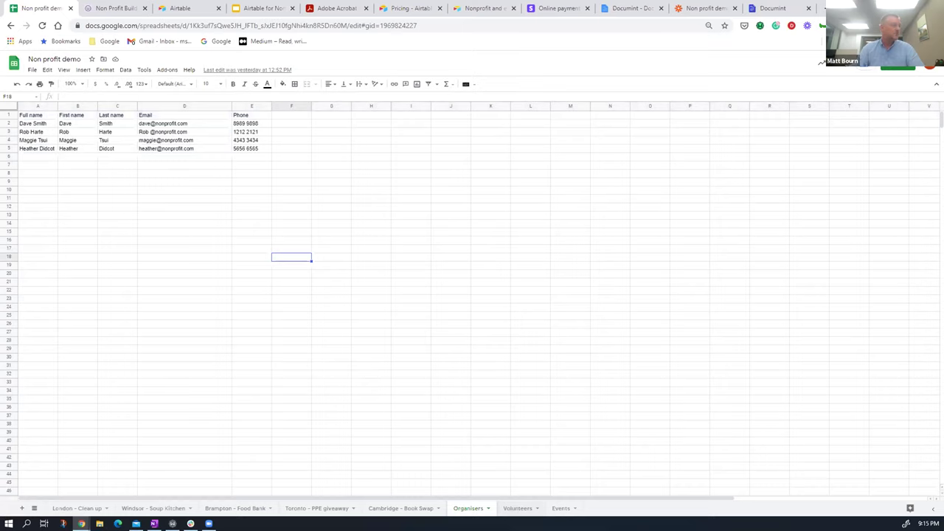
Compare the Events sheet with the Cambridge - Book Swap sheet and examine the Event Name column
{"action": "left_click", "coordinate": [559, 509]}
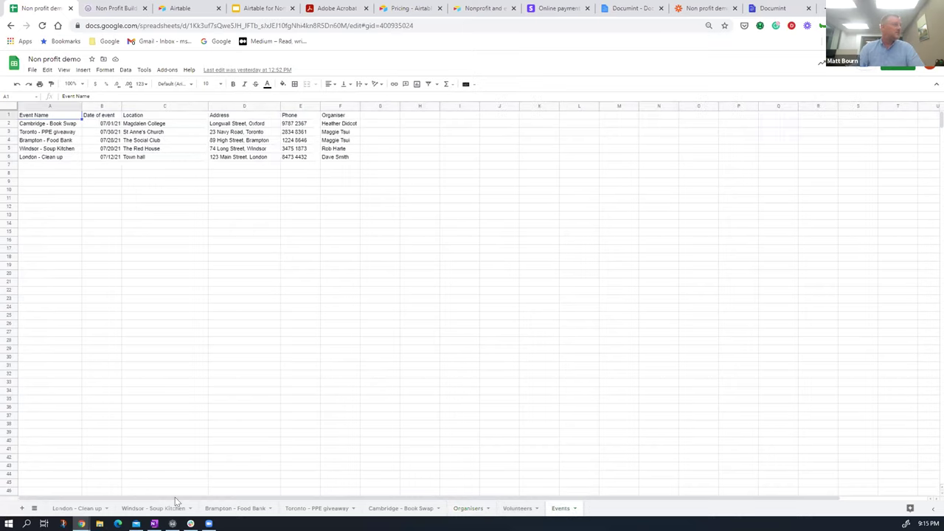
{"action": "left_click", "coordinate": [398, 508]}
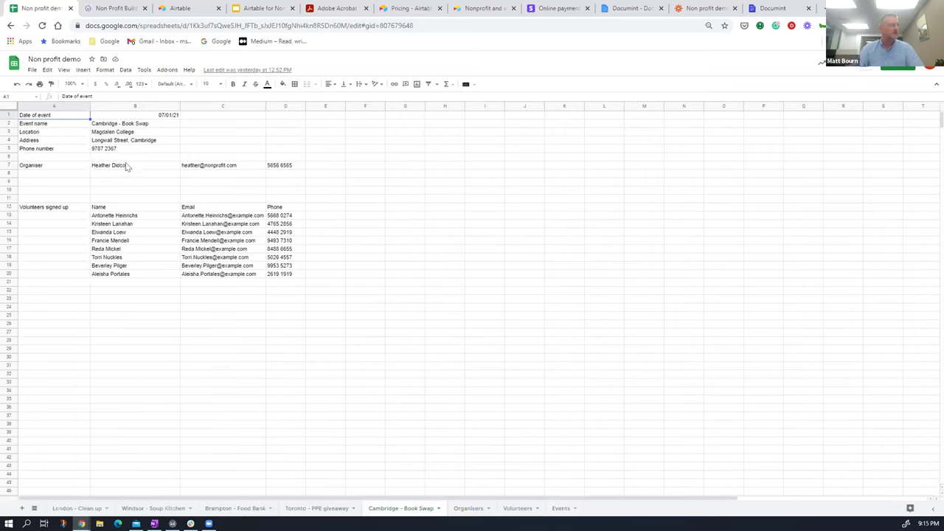
{"action": "left_click", "coordinate": [558, 509]}
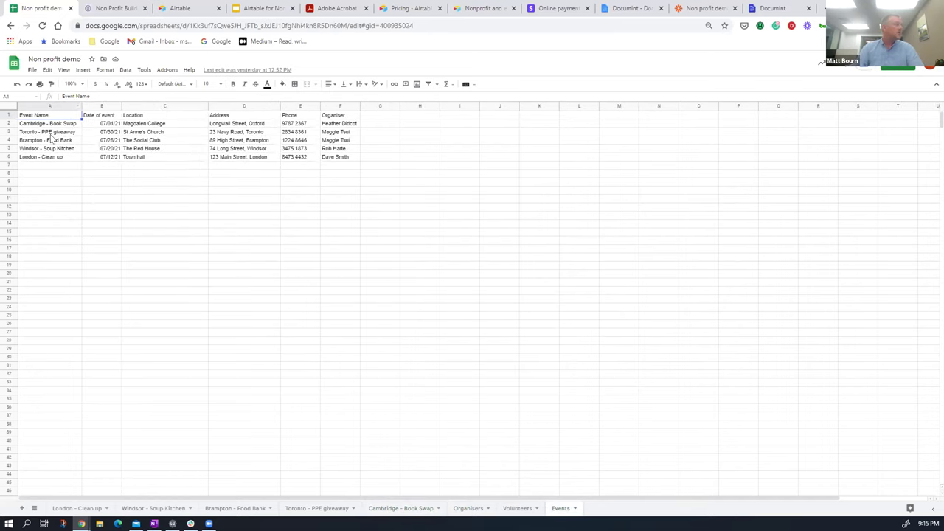
{"action": "left_click", "coordinate": [41, 106]}
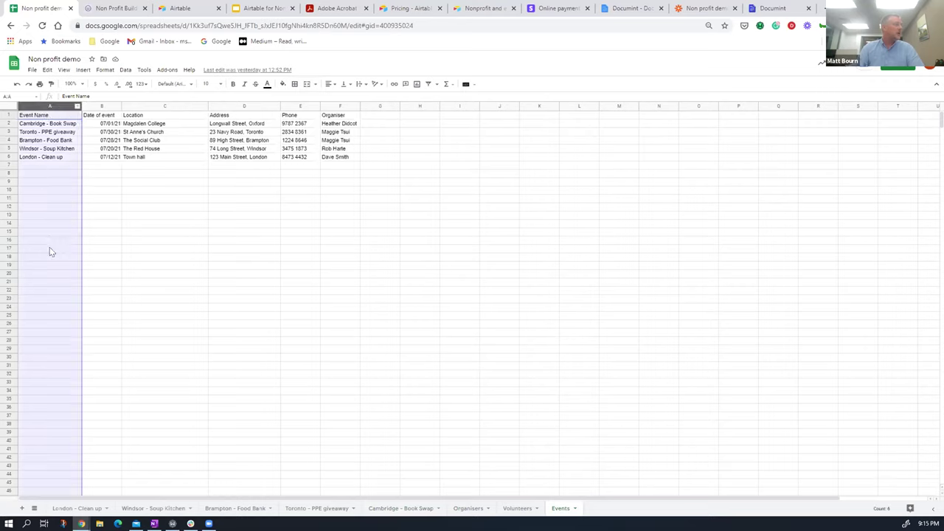
{"action": "left_click", "coordinate": [49, 224]}
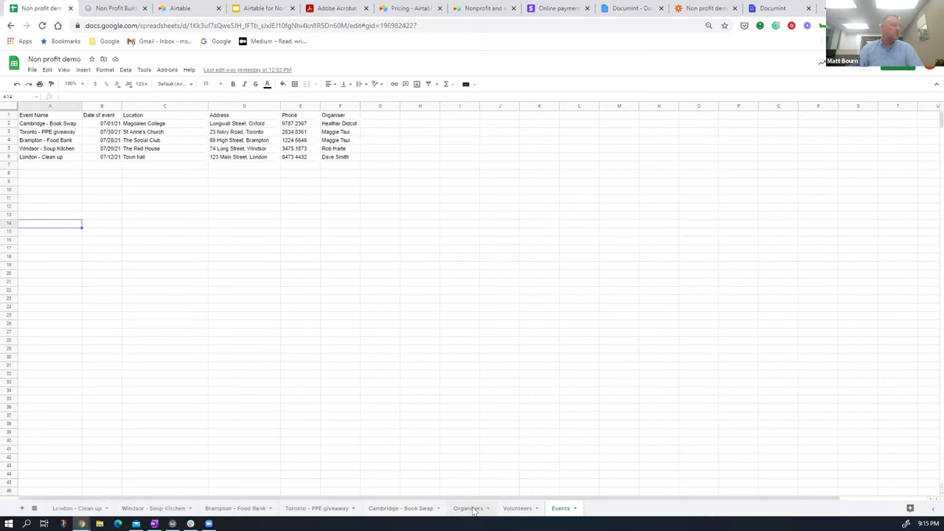
Review the Organisers and Volunteers sheets, examining which events each volunteer has in the Events column
{"action": "left_click", "coordinate": [471, 510]}
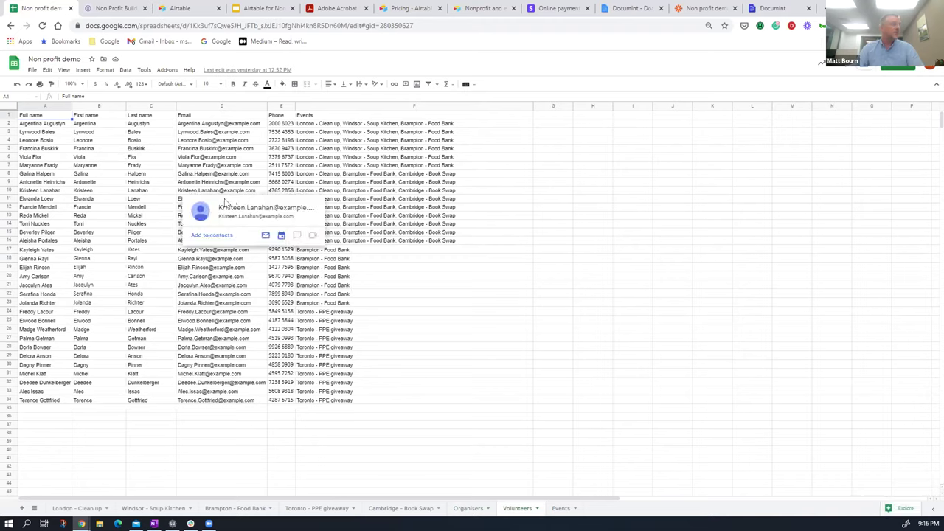
{"action": "left_click", "coordinate": [434, 105]}
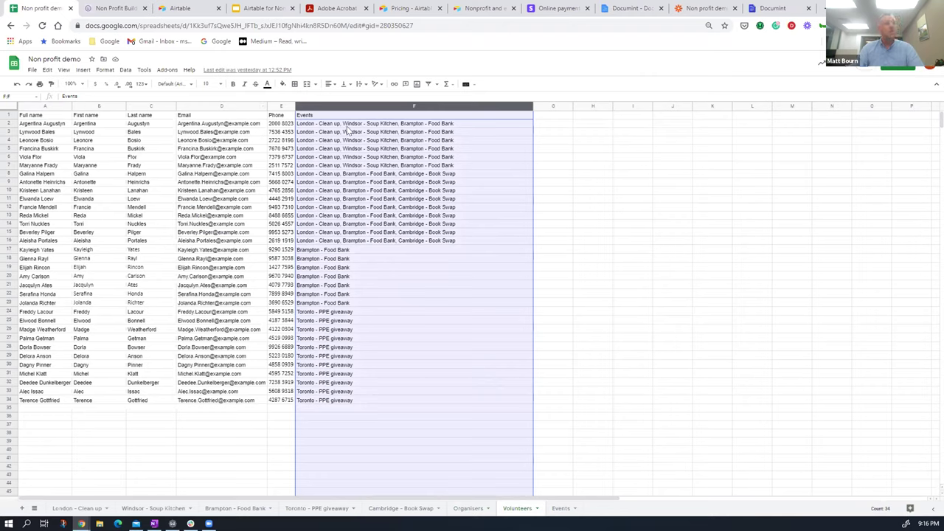
{"action": "left_click", "coordinate": [592, 293]}
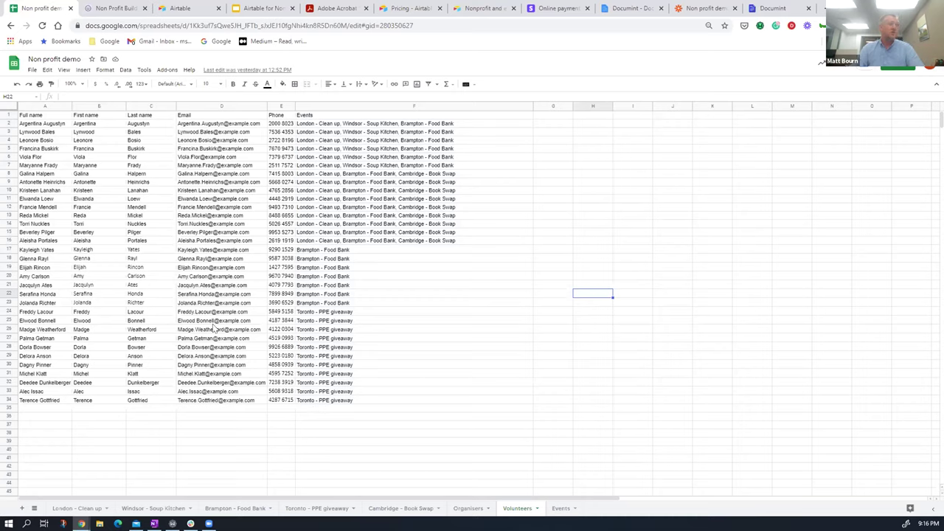
{"action": "mouse_move", "coordinate": [212, 324]}
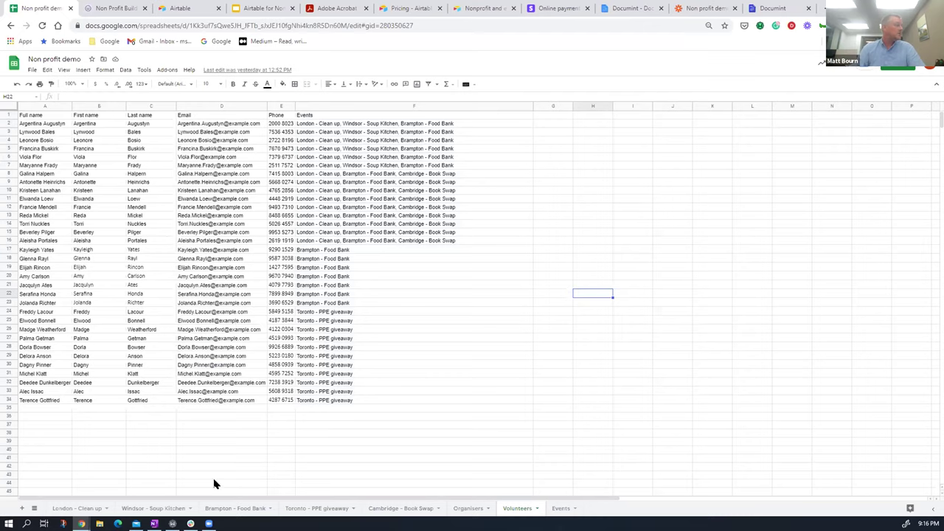
Download the Organisers sheet as a comma-separated values (.csv) file
{"action": "left_click", "coordinate": [468, 508]}
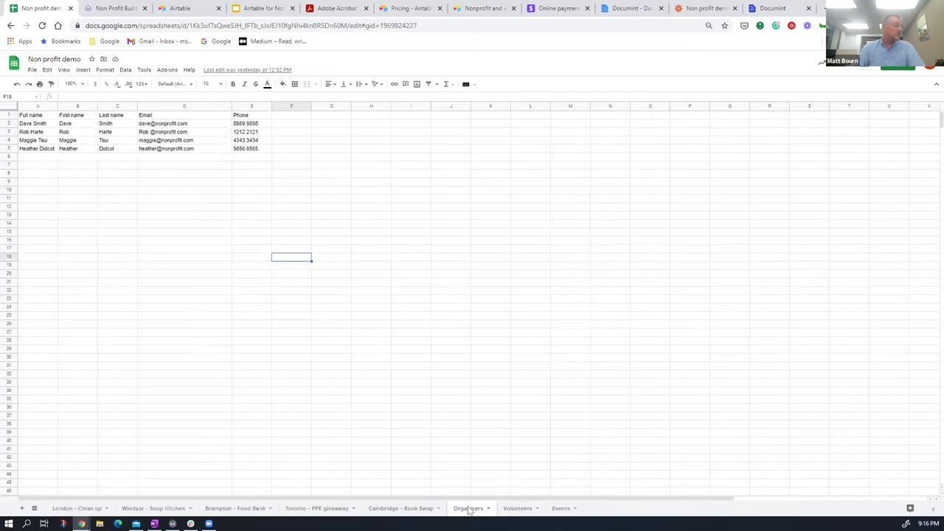
{"action": "left_click", "coordinate": [32, 69]}
{"action": "mouse_move", "coordinate": [70, 173]}
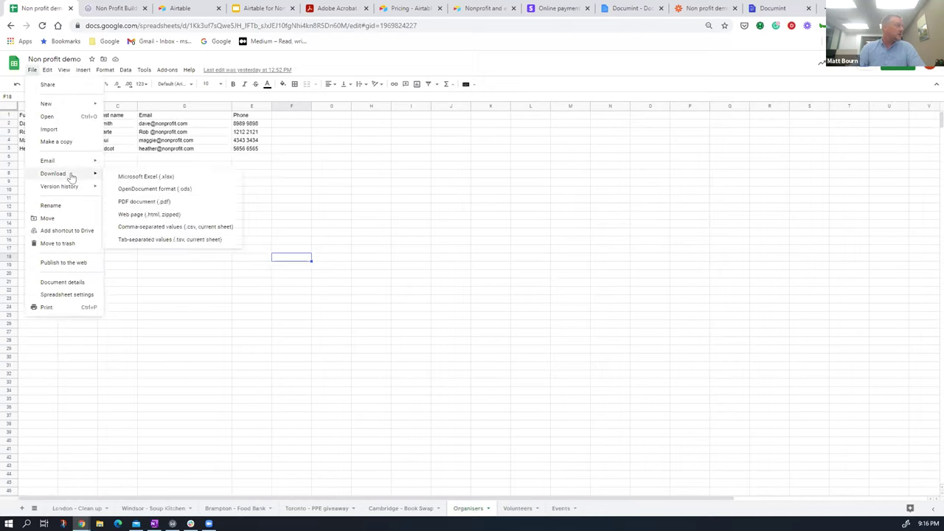
{"action": "left_click", "coordinate": [163, 227]}
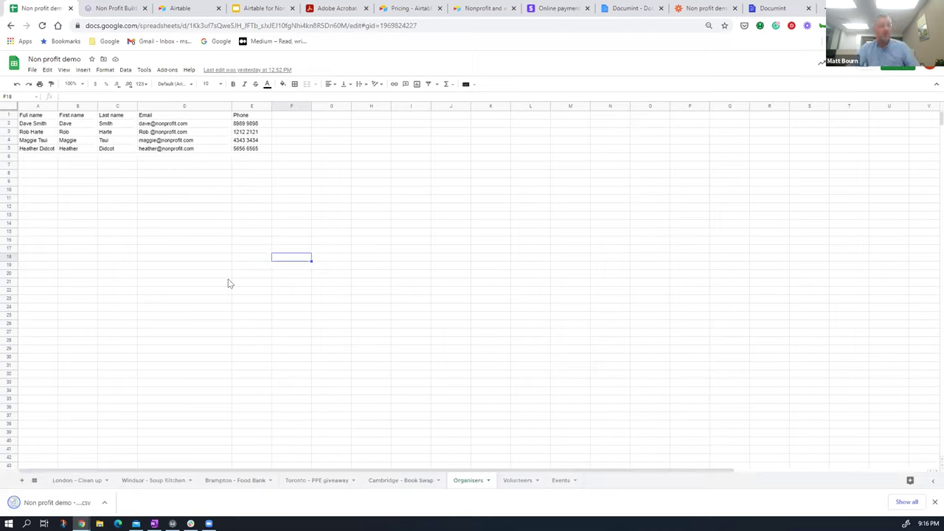
Download the Volunteers sheet as a comma-separated values (.csv) file
{"action": "left_click", "coordinate": [509, 480]}
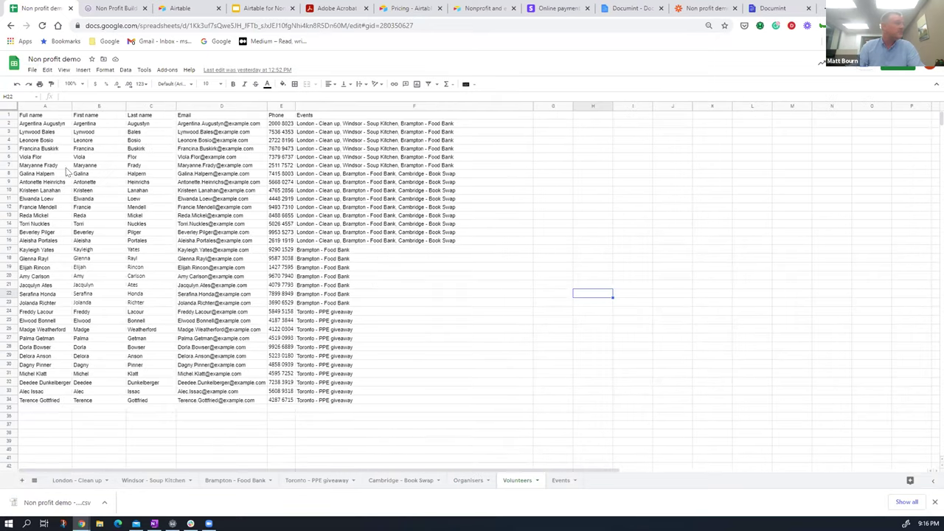
{"action": "left_click", "coordinate": [32, 70]}
{"action": "mouse_move", "coordinate": [63, 173]}
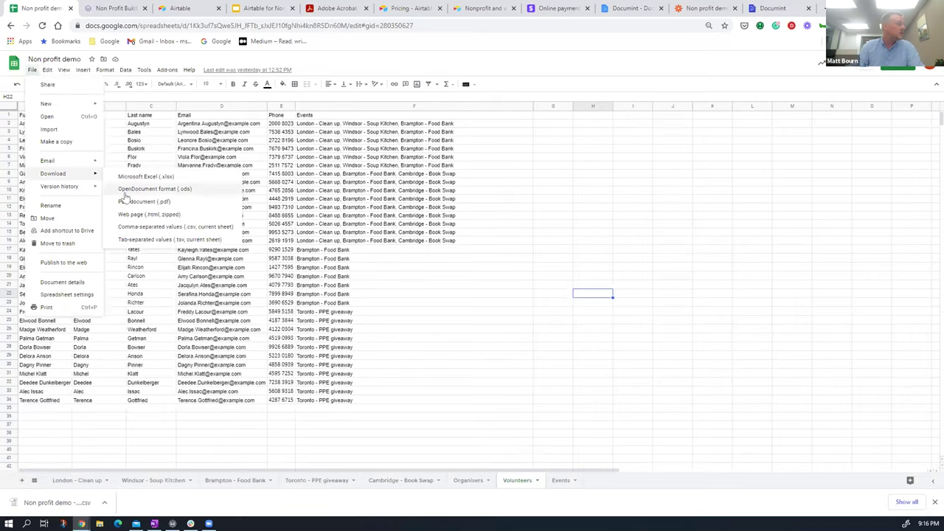
{"action": "left_click", "coordinate": [164, 227]}
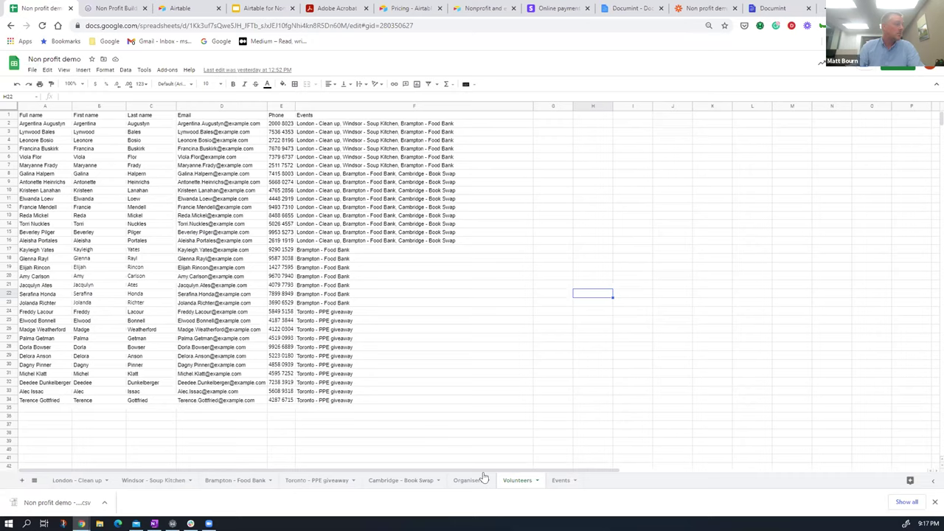
Download the Events sheet as a comma-separated values (.csv) file
{"action": "left_click", "coordinate": [559, 480]}
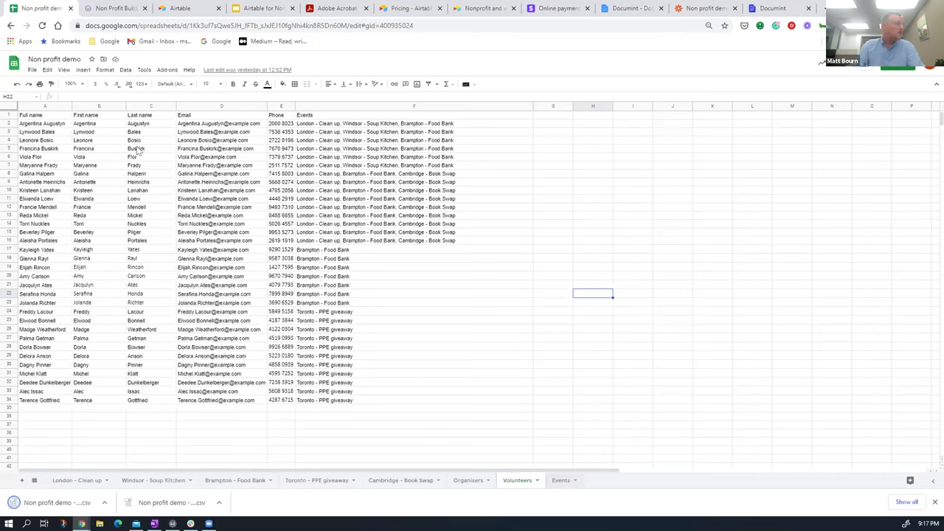
{"action": "left_click", "coordinate": [32, 69]}
{"action": "mouse_move", "coordinate": [59, 176]}
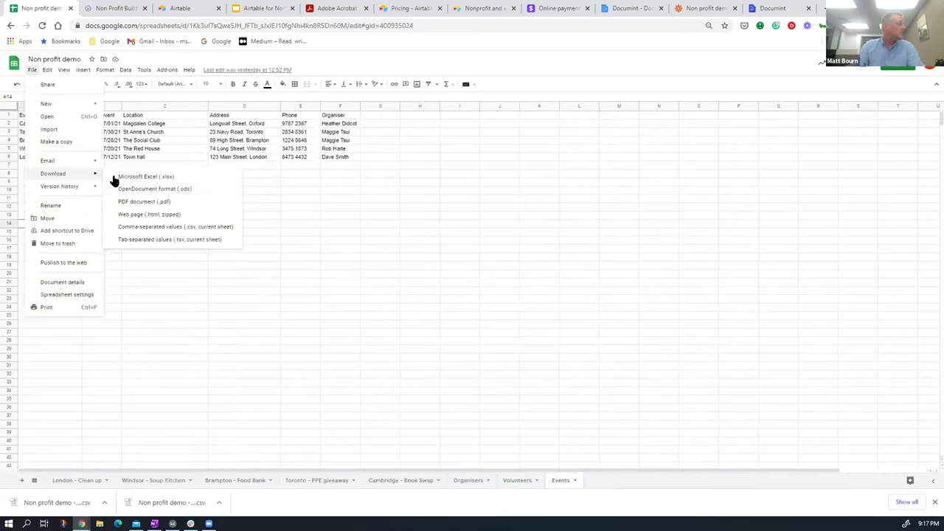
{"action": "left_click", "coordinate": [212, 229]}
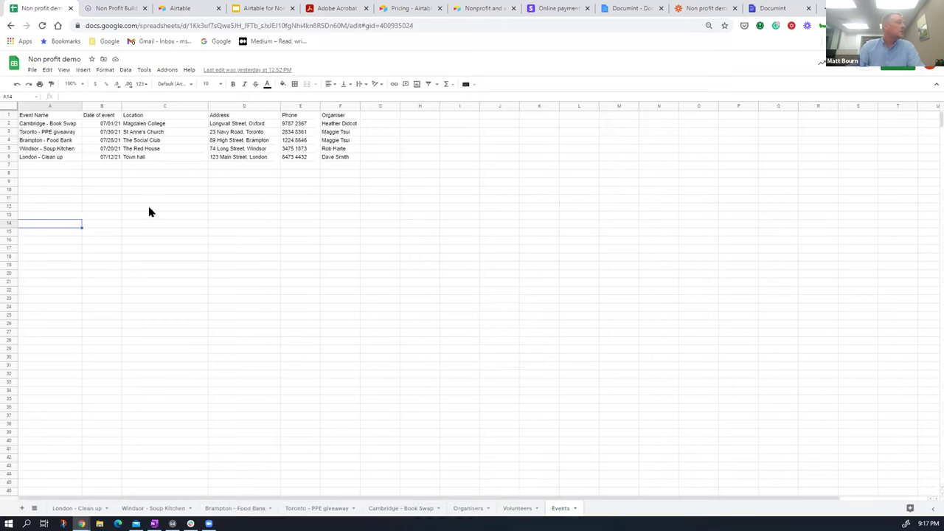
Switch to Airtable and create a base from scratch in the fivexfive workspace, naming it "Event import"
{"action": "left_click", "coordinate": [183, 7]}
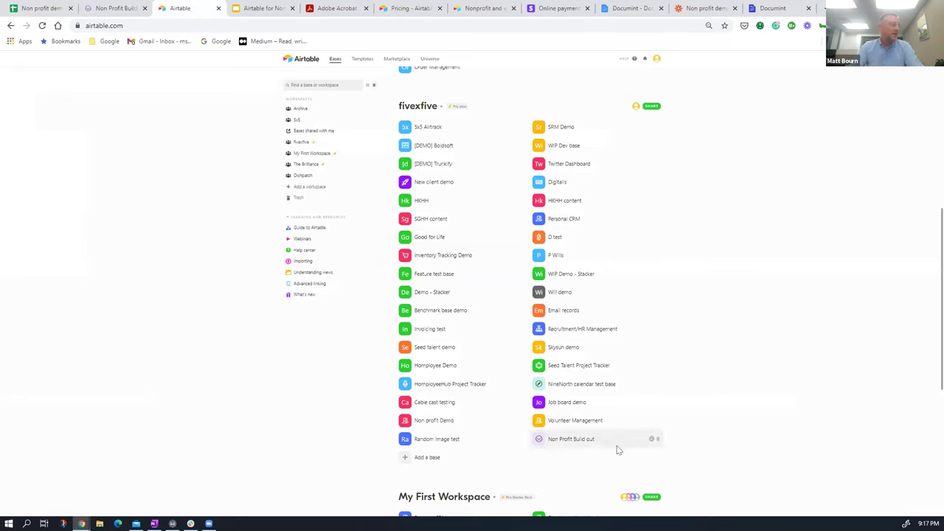
{"action": "left_click", "coordinate": [404, 458]}
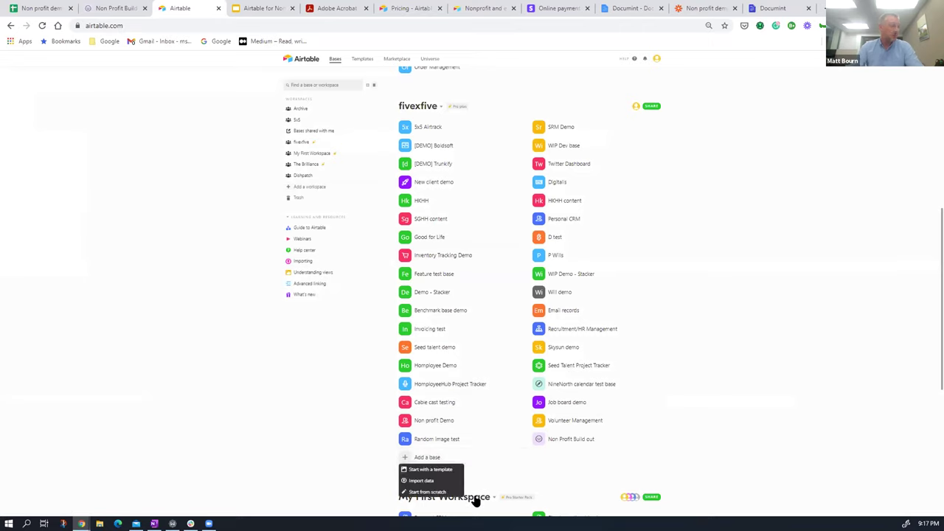
{"action": "left_click", "coordinate": [435, 492]}
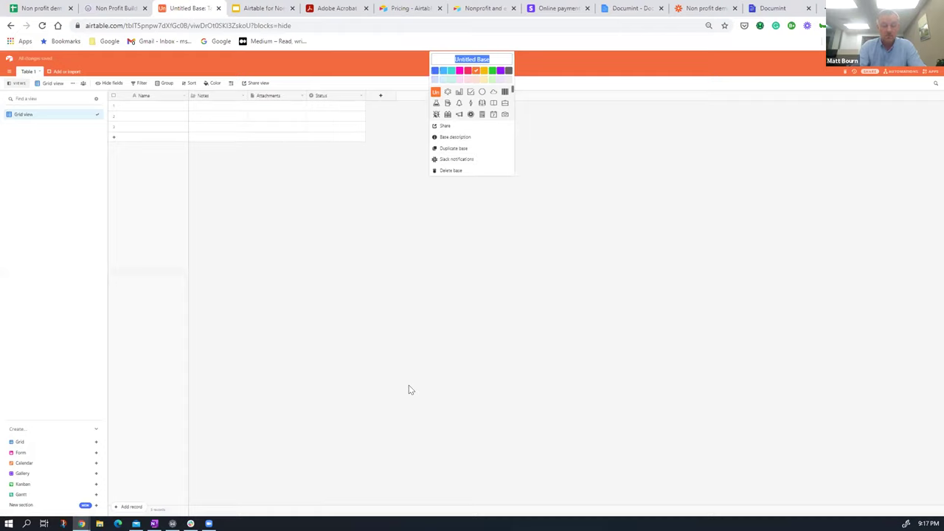
{"action": "type", "text": "Event"}
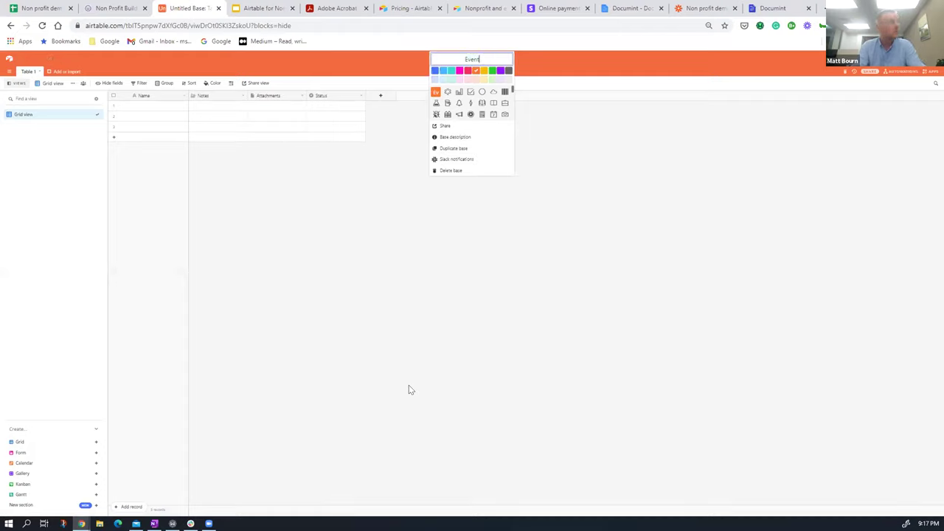
{"action": "type", "text": " import"}
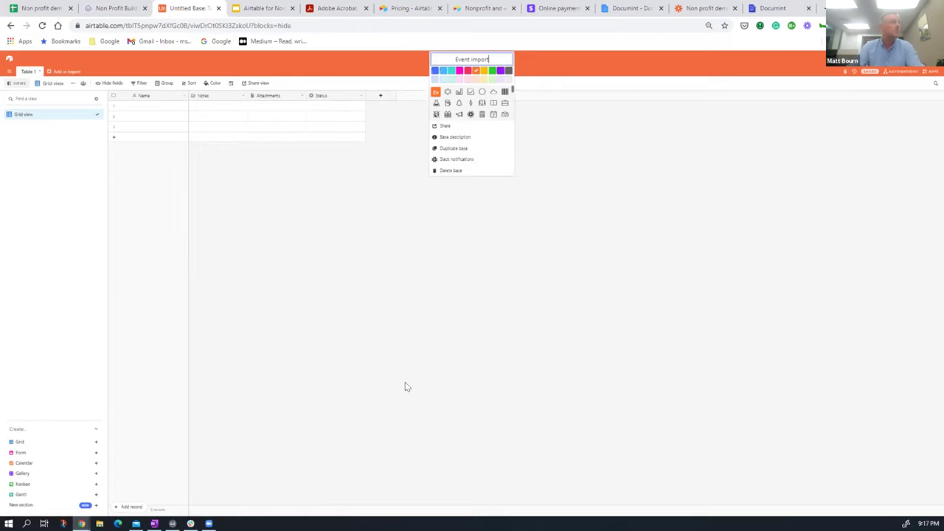
Give the Event import base a light pink colour and a book-like icon
{"action": "left_click", "coordinate": [500, 79]}
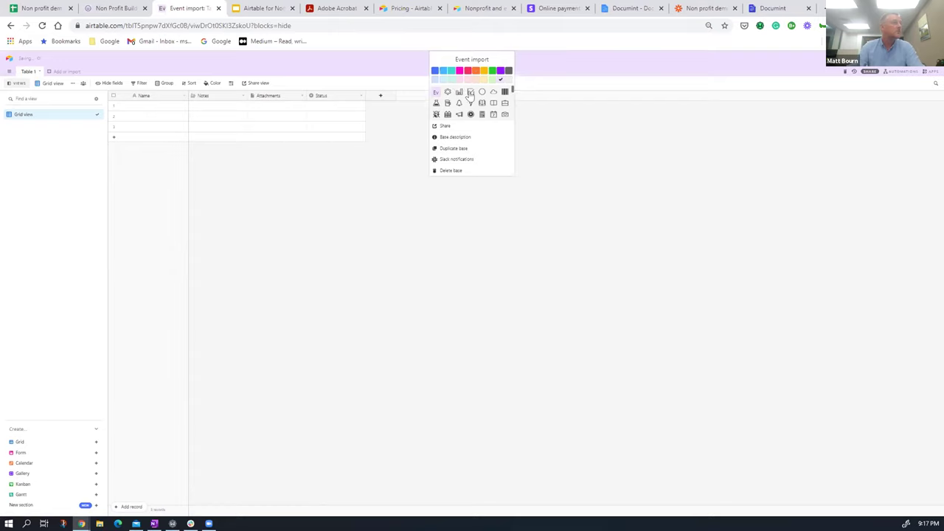
{"action": "left_click", "coordinate": [458, 79]}
{"action": "left_click", "coordinate": [480, 103]}
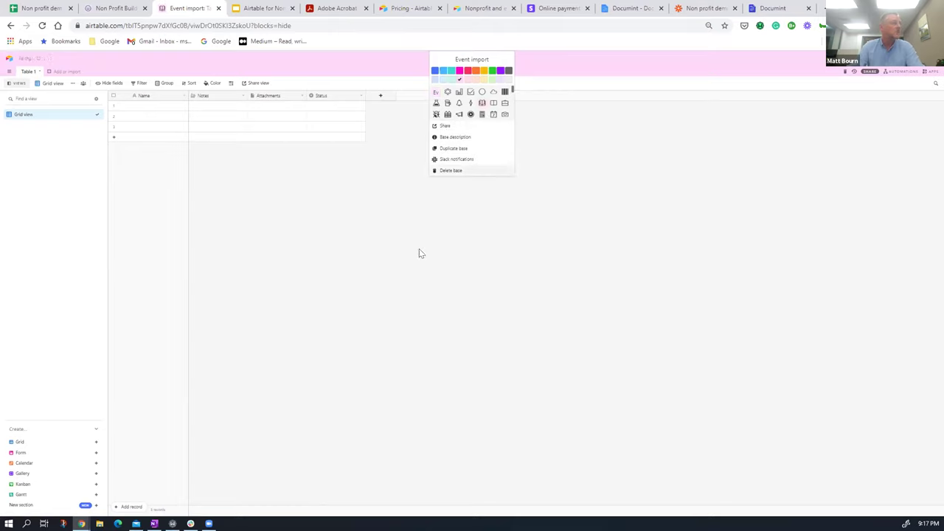
{"action": "left_click", "coordinate": [479, 231]}
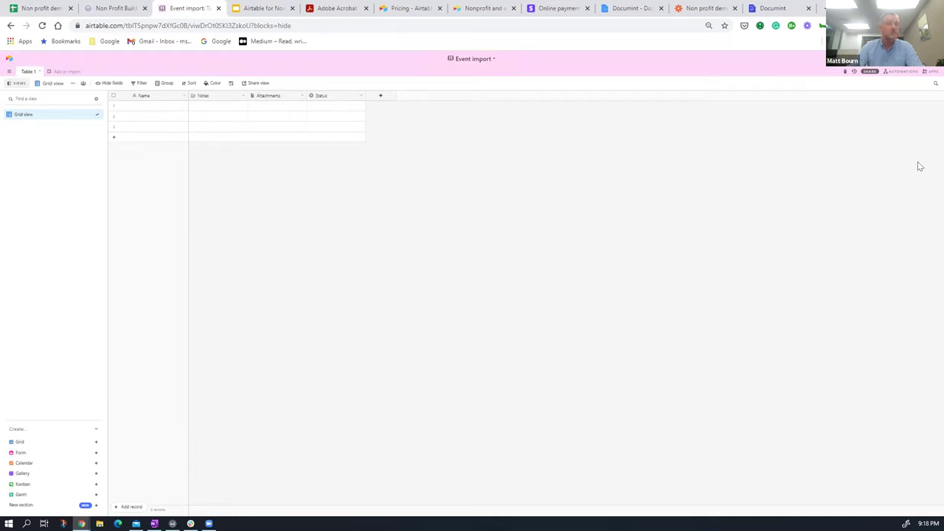
Import "Non profit demo - Events.csv" as a new table with automatic field type selection turned off
{"action": "left_click", "coordinate": [48, 72]}
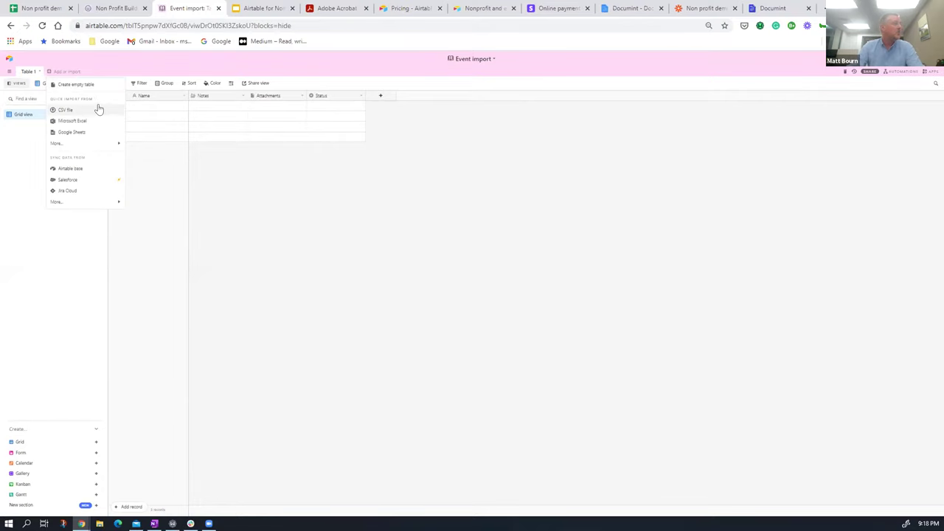
{"action": "mouse_move", "coordinate": [87, 147]}
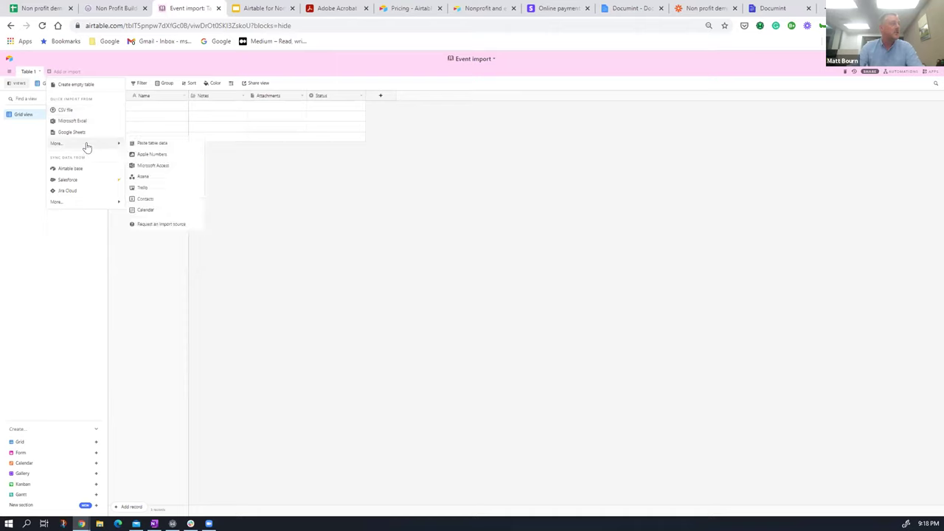
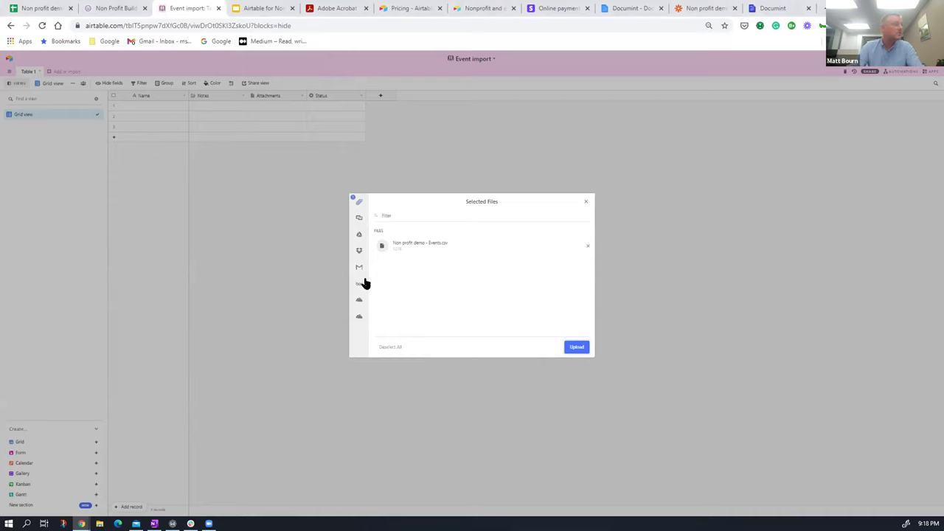
{"action": "left_click", "coordinate": [576, 348]}
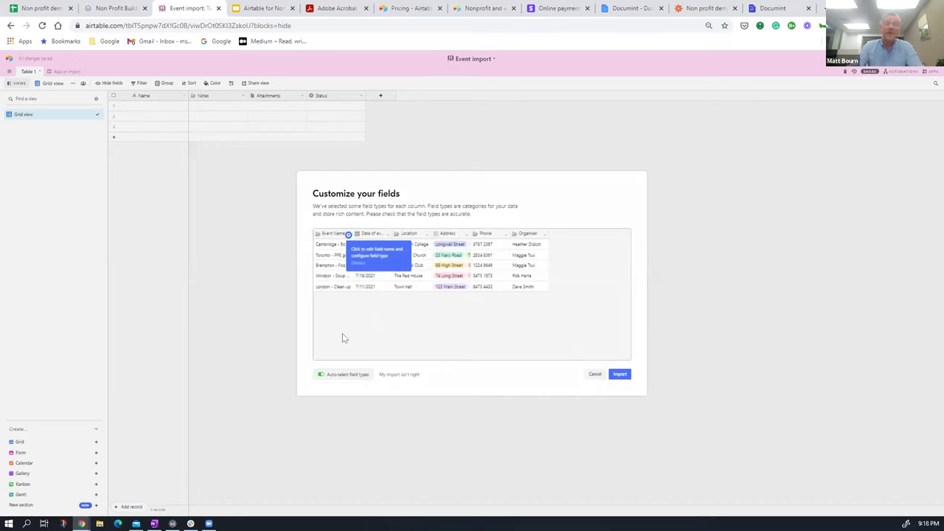
{"action": "left_click", "coordinate": [321, 375]}
{"action": "left_click", "coordinate": [619, 375]}
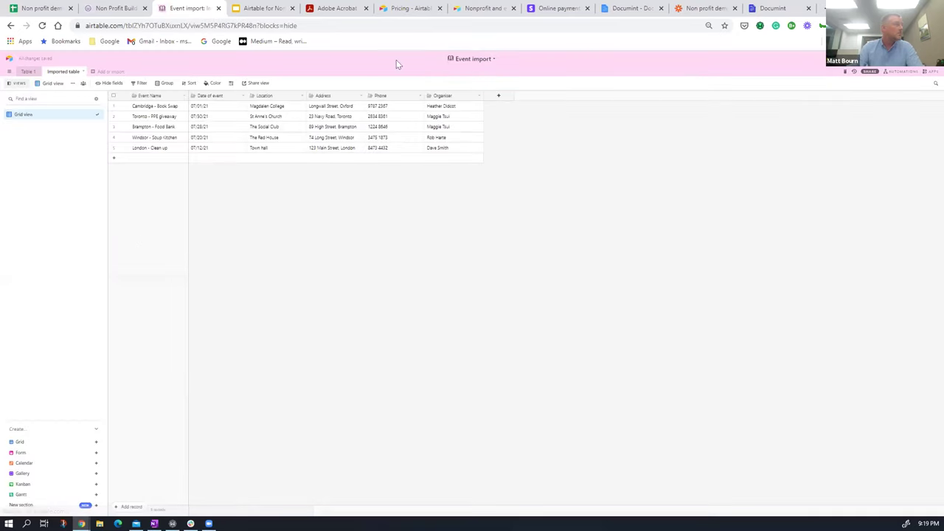
Delete the empty default table, Table 1, from the base
{"action": "left_click", "coordinate": [26, 72]}
{"action": "left_click", "coordinate": [25, 72]}
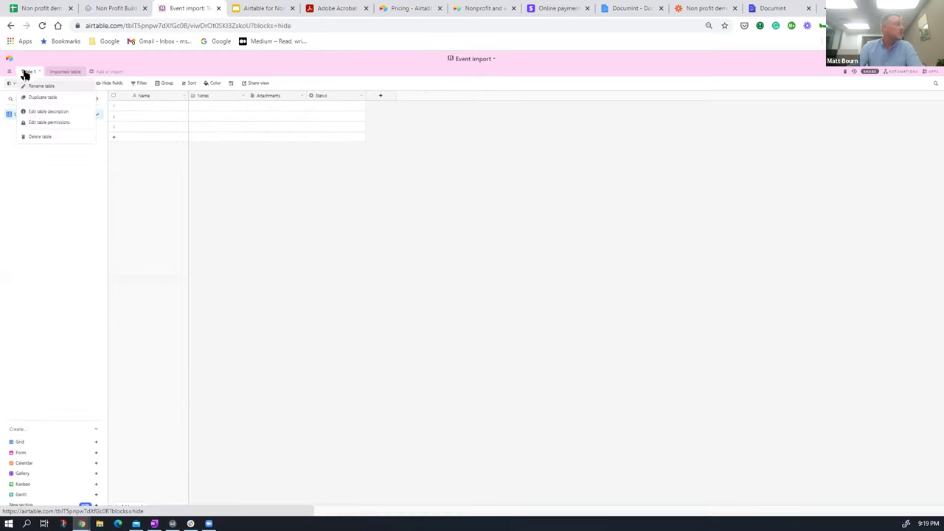
{"action": "left_click", "coordinate": [42, 137]}
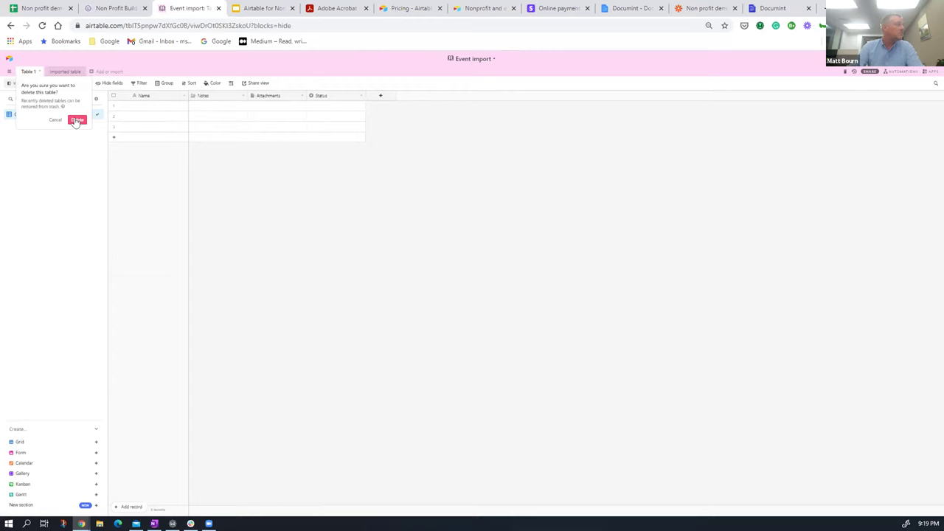
{"action": "left_click", "coordinate": [76, 122]}
Rename the imported table as "Events"
{"action": "double_click", "coordinate": [35, 71]}
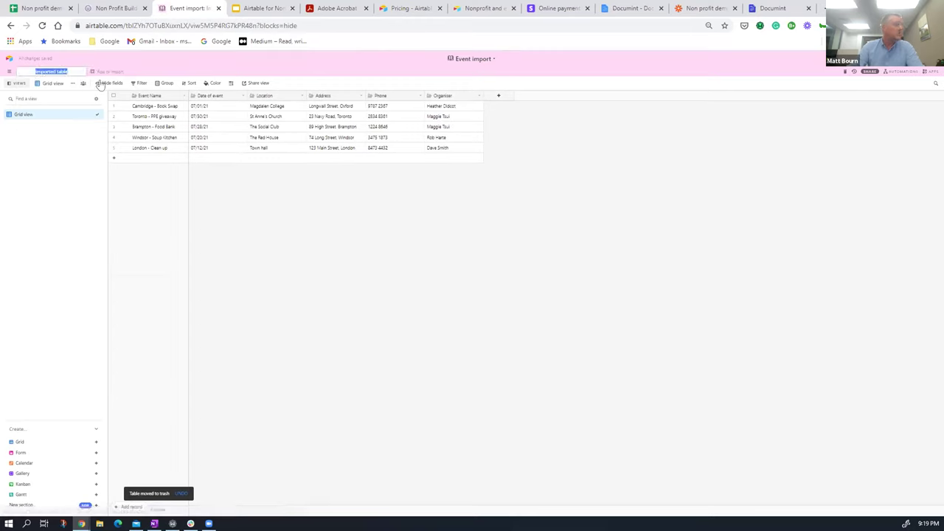
{"action": "type", "text": "Events"}
{"action": "key", "text": "Return"}
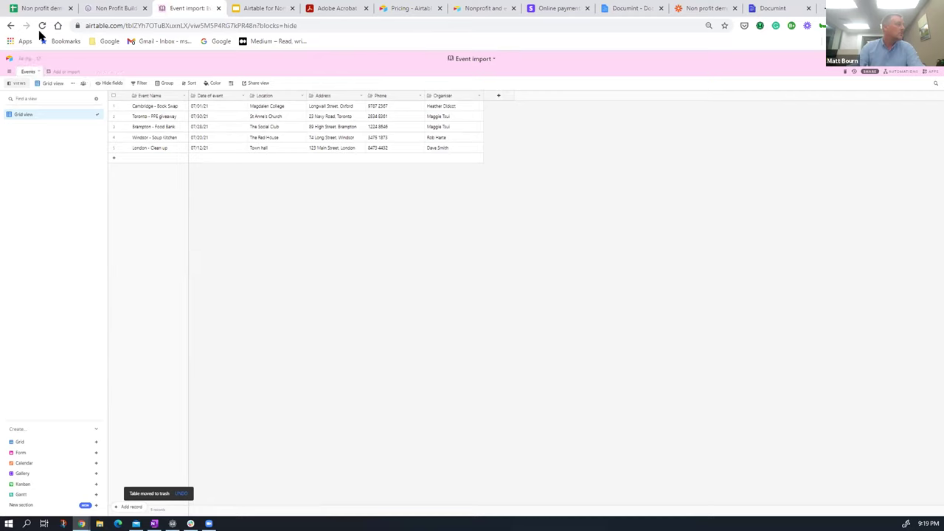
Enlarge the browser page zoom to 90%
{"action": "left_click", "coordinate": [47, 72]}
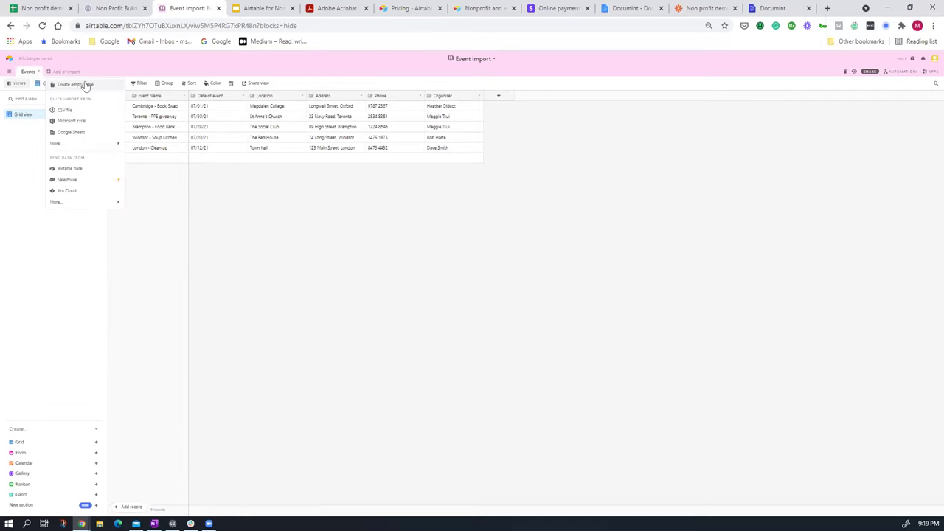
{"action": "left_click", "coordinate": [516, 338]}
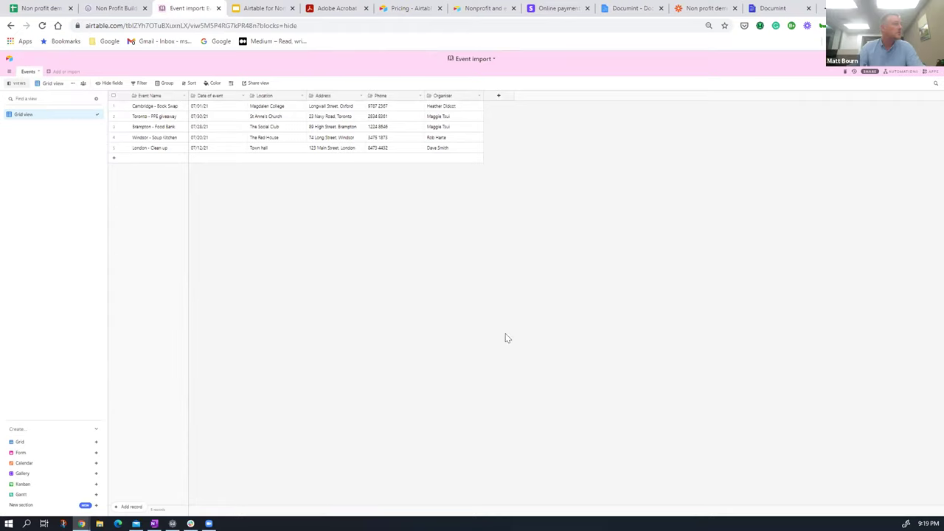
{"action": "left_click", "coordinate": [933, 25]}
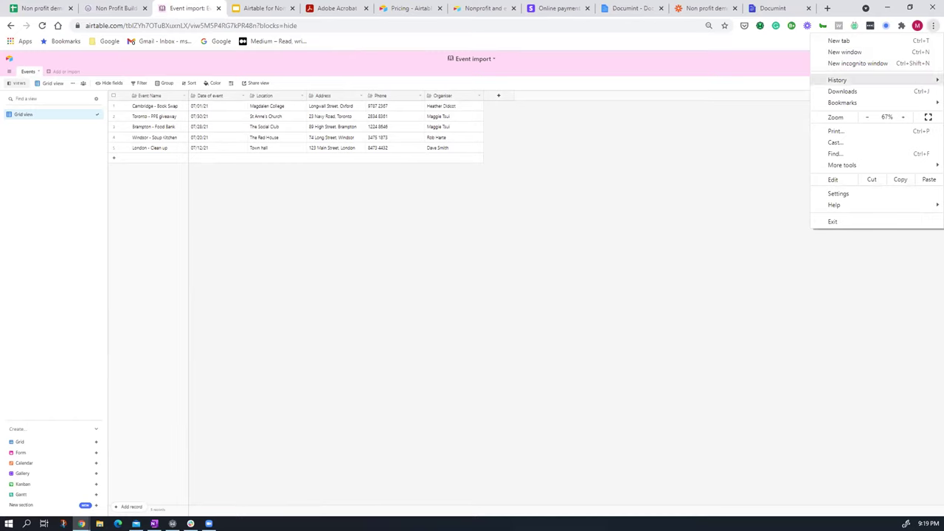
{"action": "left_click", "coordinate": [903, 118]}
{"action": "left_click", "coordinate": [904, 118]}
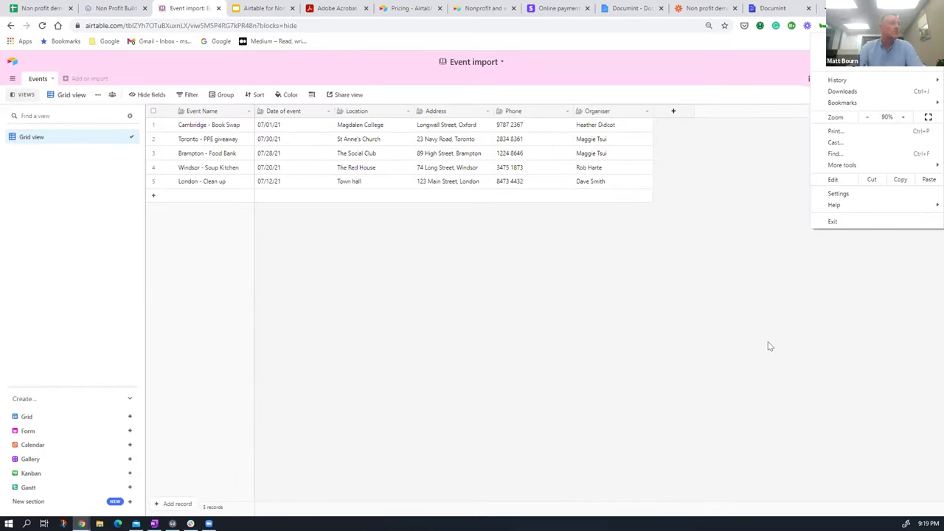
{"action": "left_click", "coordinate": [240, 322]}
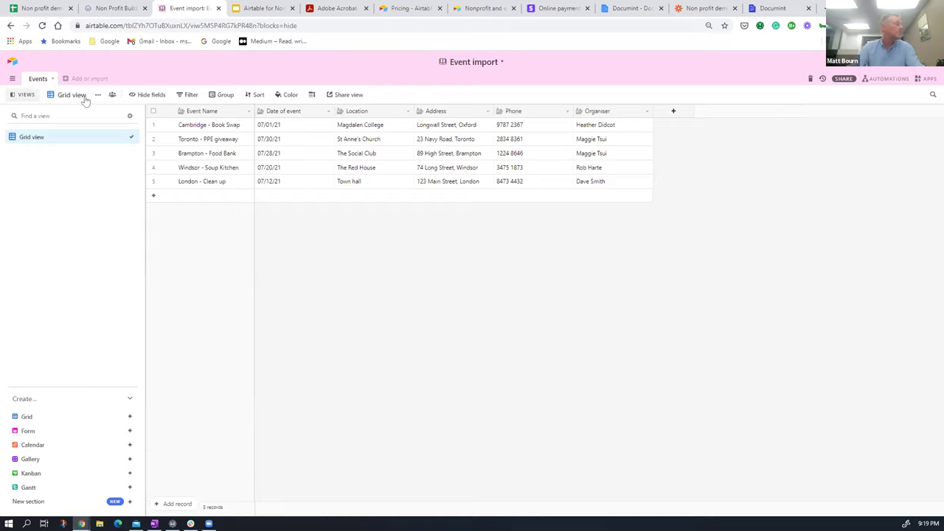
Import "Non profit demo - Organisers.csv" from the Downloads folder as a new table in the base
{"action": "left_click", "coordinate": [64, 78]}
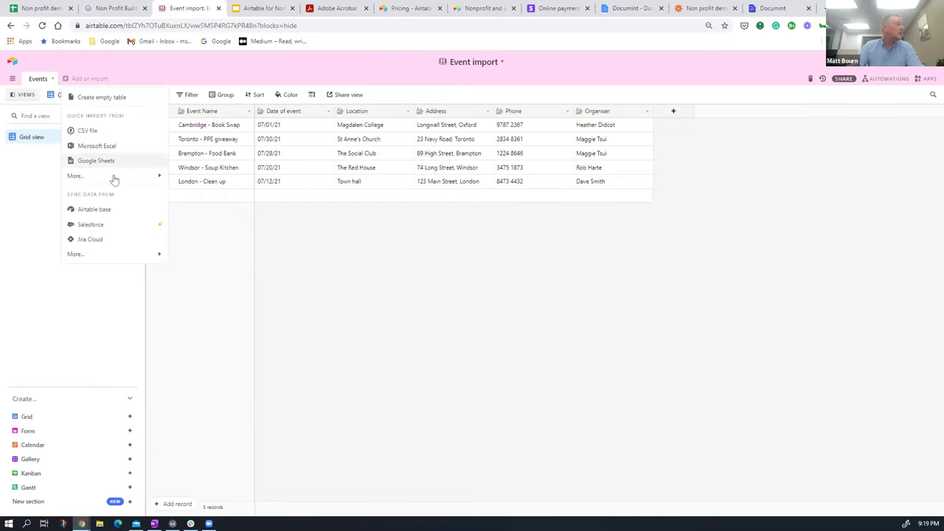
{"action": "left_click", "coordinate": [119, 131]}
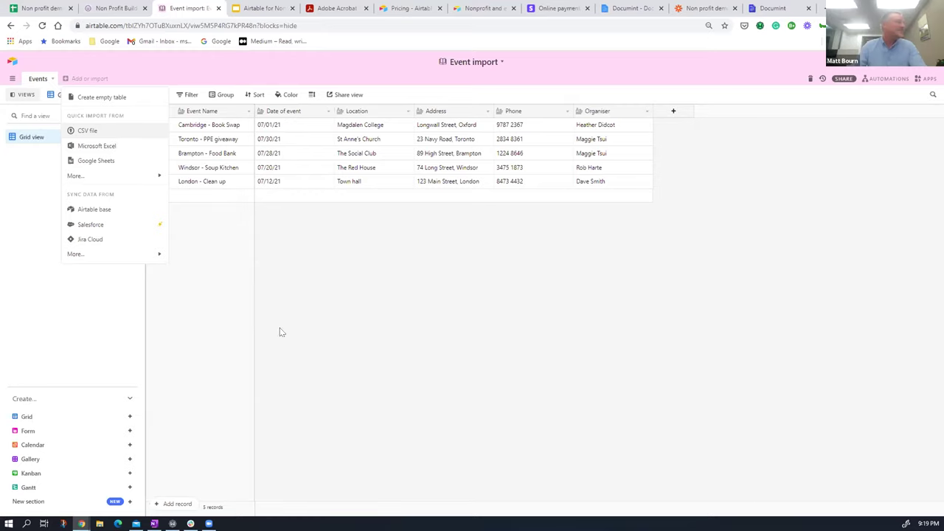
{"action": "left_click", "coordinate": [483, 267]}
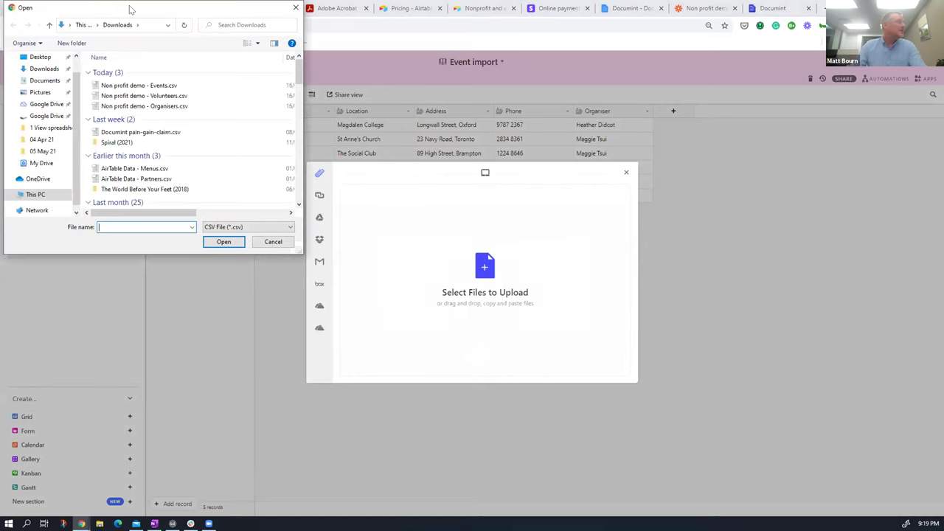
{"action": "key", "text": "Escape"}
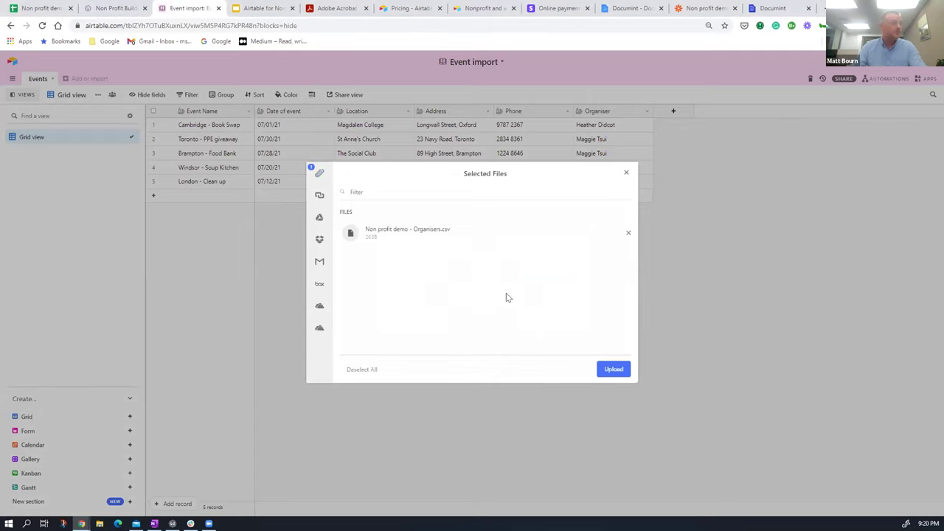
{"action": "left_click", "coordinate": [605, 373]}
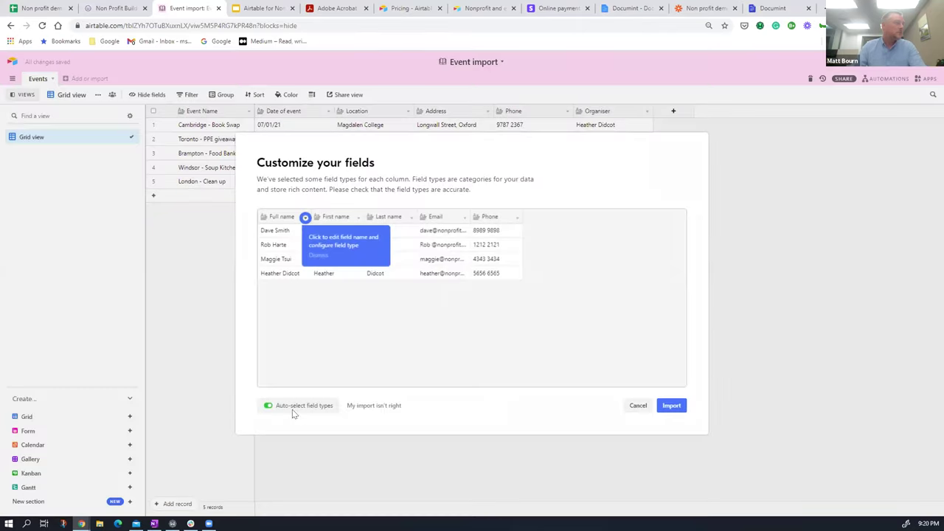
{"action": "left_click", "coordinate": [671, 406]}
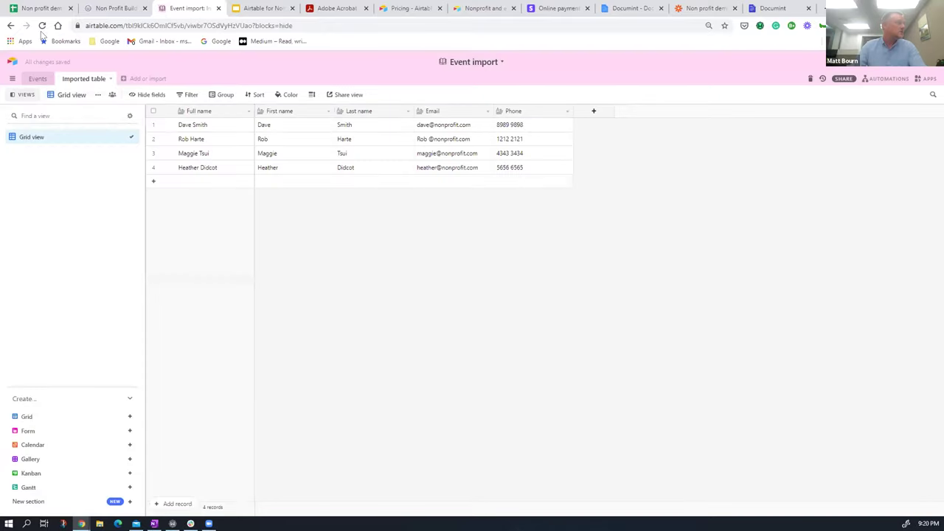
Rename the newly imported table of organiser contacts as "Organisers"
{"action": "double_click", "coordinate": [88, 79]}
{"action": "type", "text": "Organisers"}
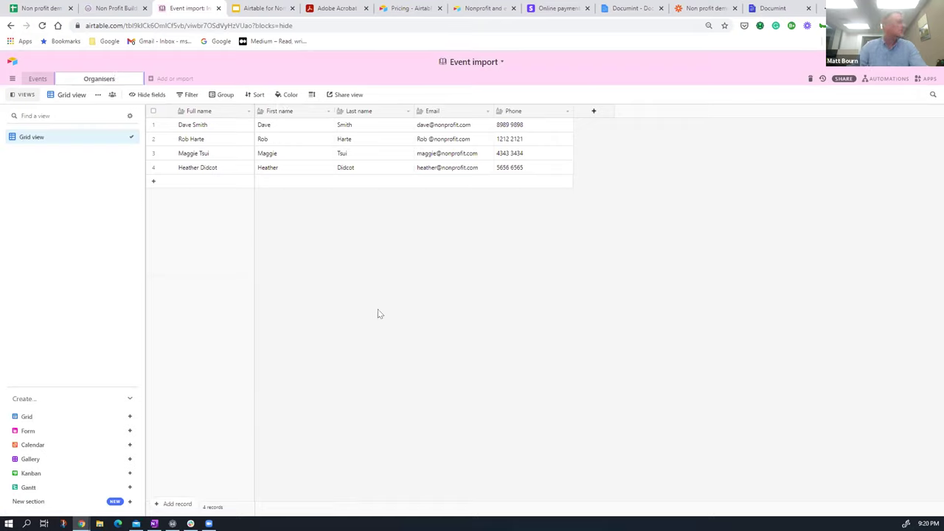
{"action": "key", "text": "Return"}
Import "Non profit demo - Volunteers.csv" from the Downloads folder as a new table in the base
{"action": "left_click", "coordinate": [133, 78]}
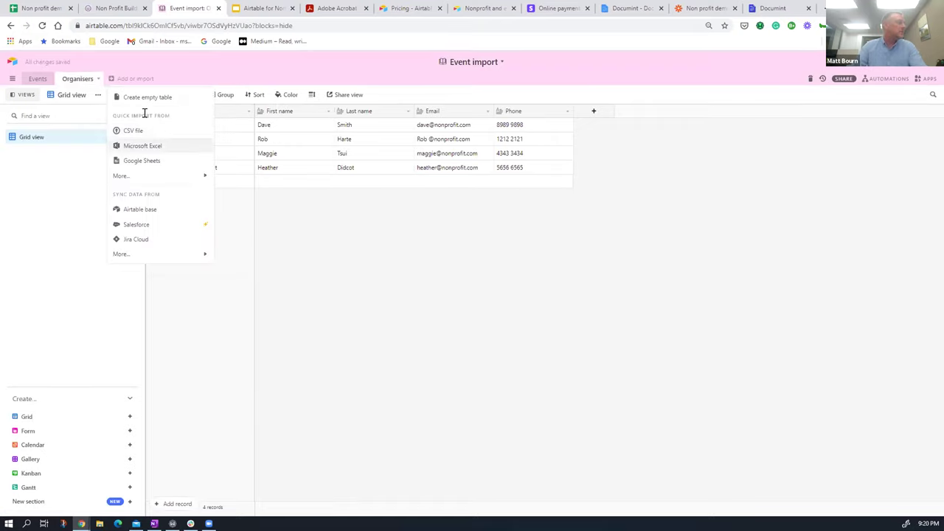
{"action": "left_click", "coordinate": [155, 132]}
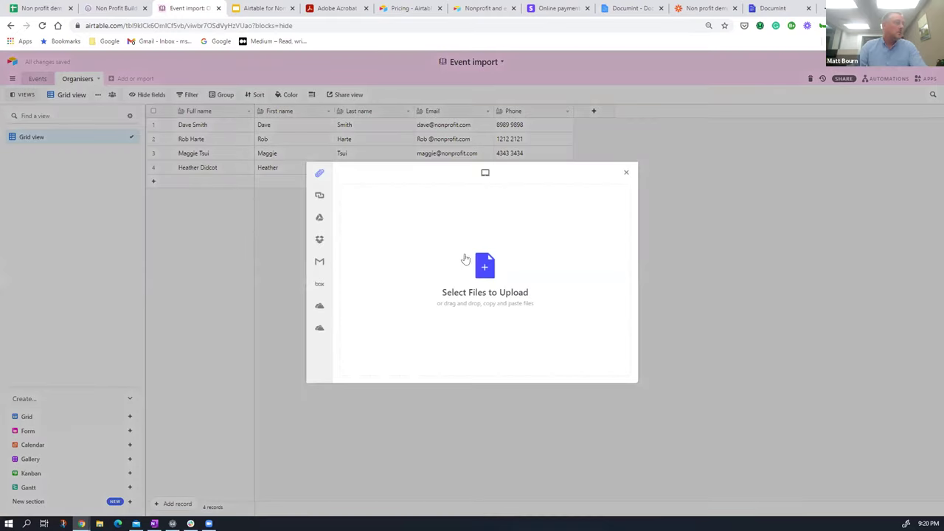
{"action": "left_click", "coordinate": [434, 243]}
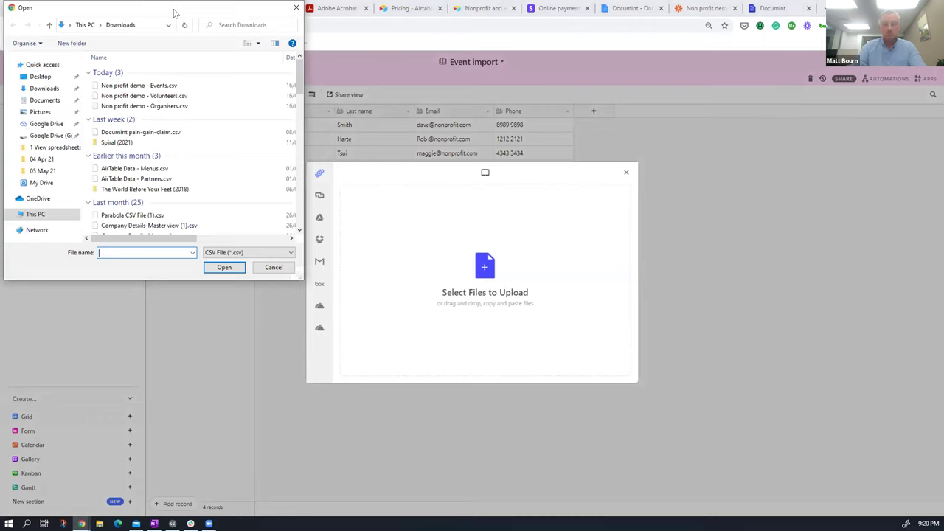
{"action": "left_click_drag", "start_coordinate": [174, 13], "coordinate": [0, 13]}
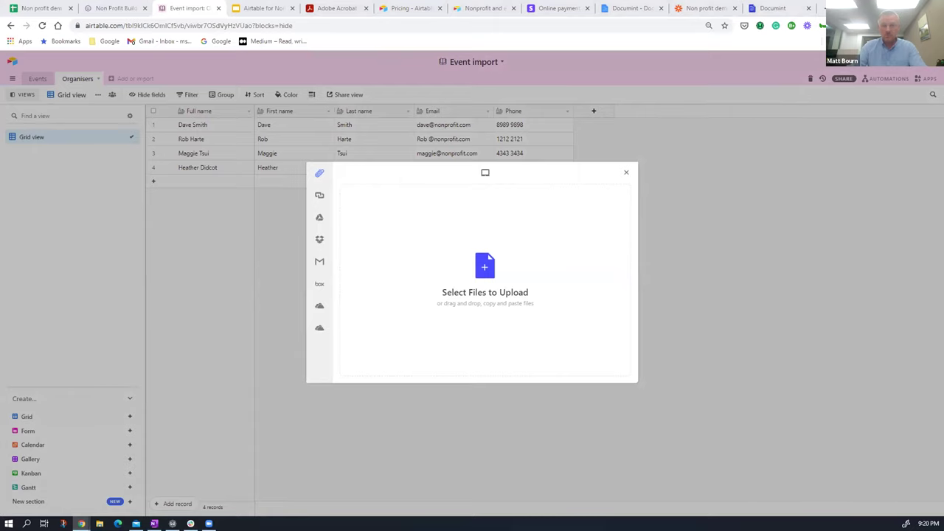
{"action": "left_click", "coordinate": [603, 369]}
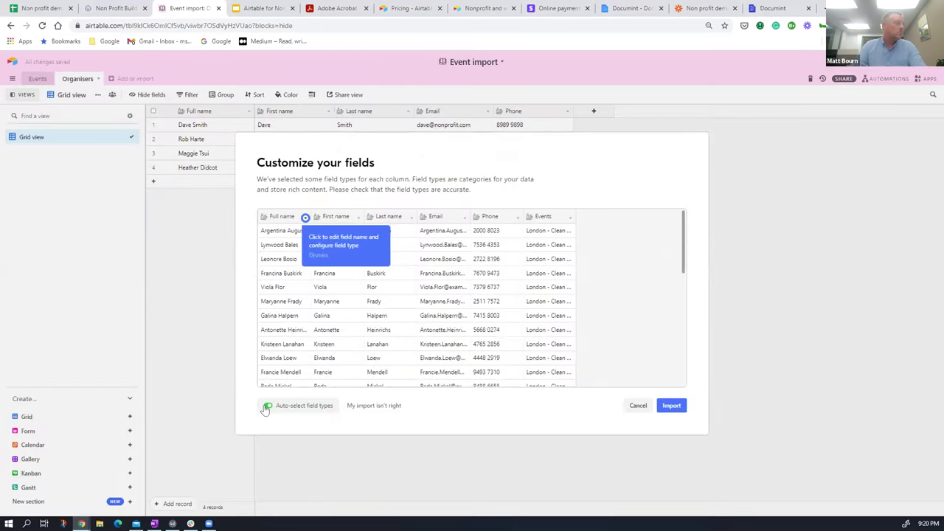
{"action": "left_click", "coordinate": [673, 407]}
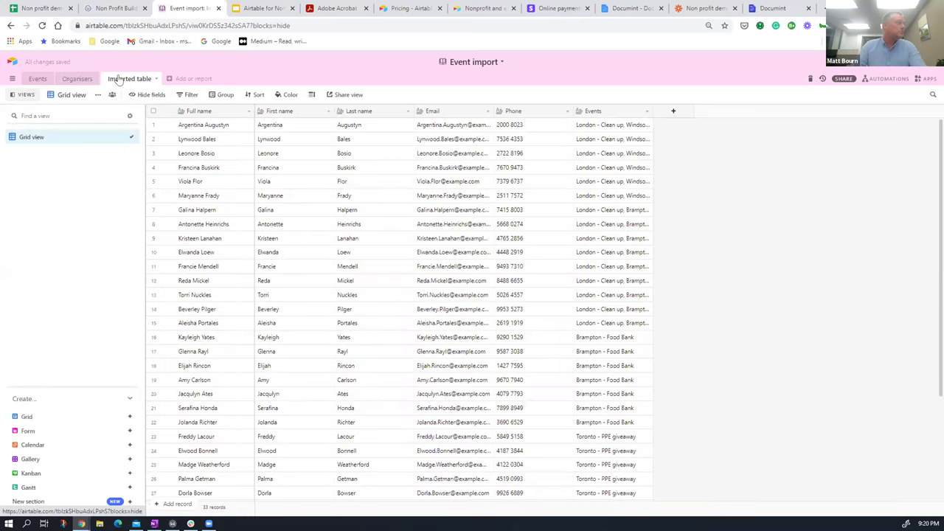
Rename the newly imported table of volunteer contacts as "Volunteers"
{"action": "double_click", "coordinate": [118, 79]}
{"action": "type", "text": "Volunteers"}
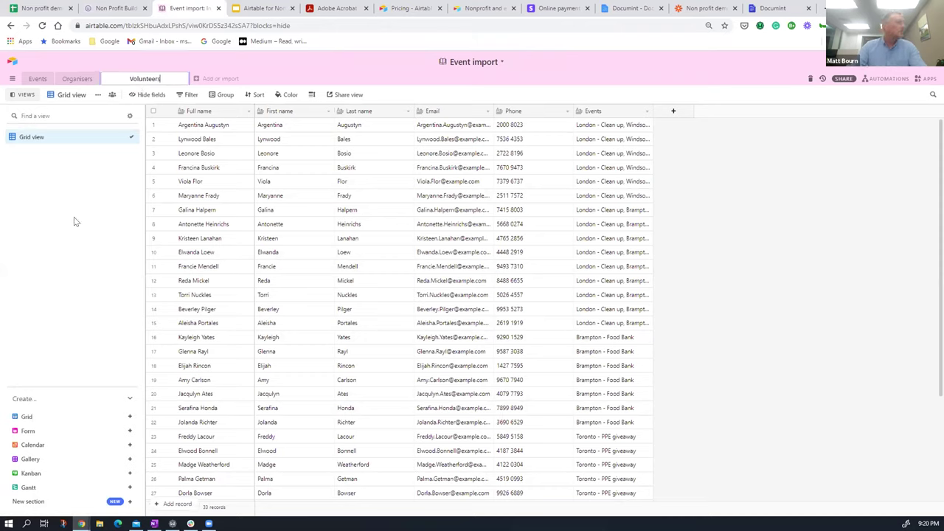
{"action": "key", "text": "Return"}
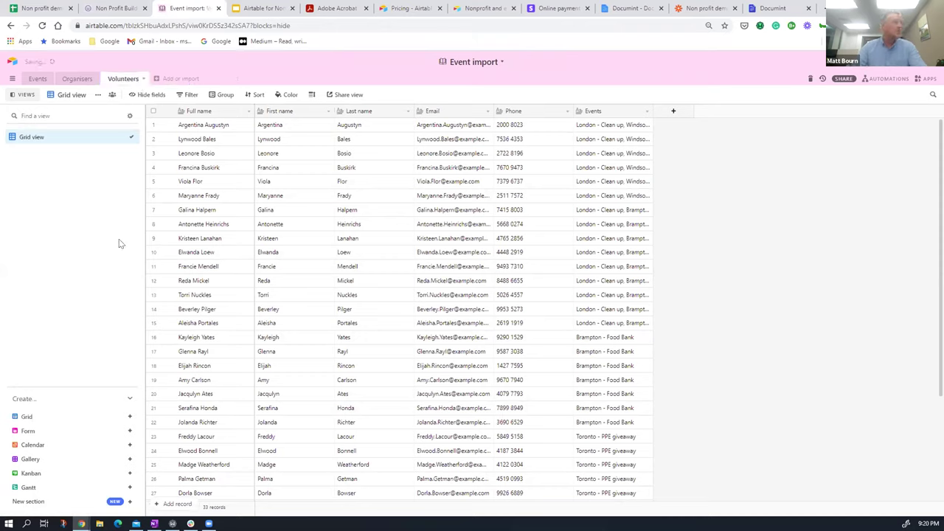
Widen the Events and Email columns of the Volunteers table so their full contents fit
{"action": "left_click_drag", "start_coordinate": [649, 107], "coordinate": [769, 104]}
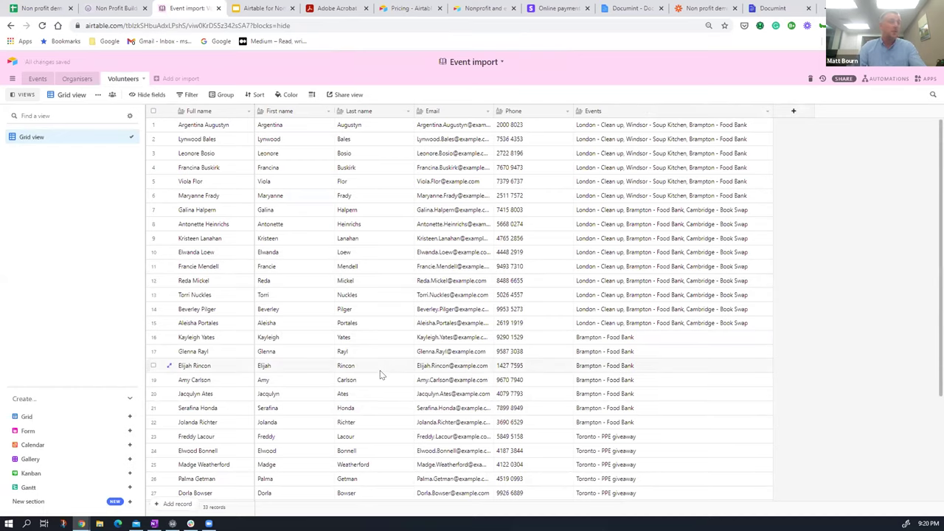
{"action": "scroll", "coordinate": [380, 366], "scroll_direction": "down", "scroll_amount": 3}
{"action": "scroll", "coordinate": [360, 311], "scroll_direction": "up", "scroll_amount": 3}
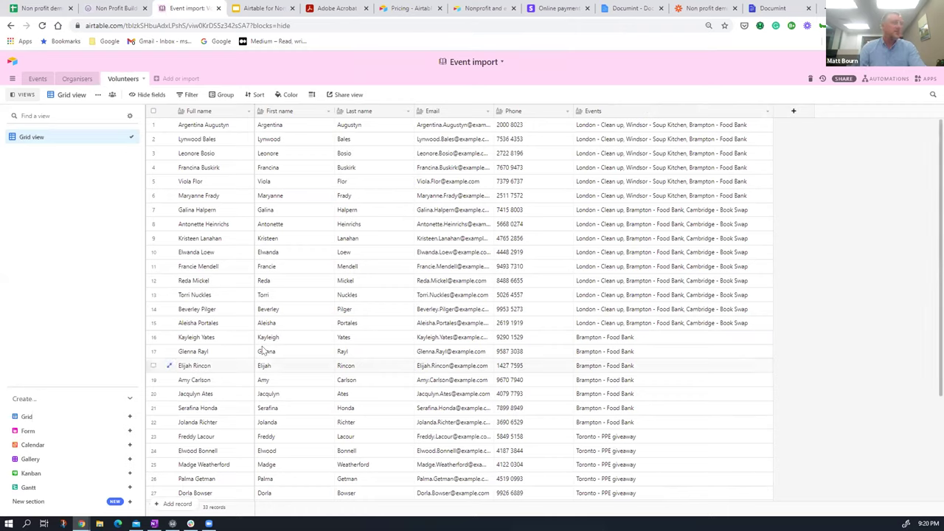
{"action": "left_click_drag", "start_coordinate": [492, 109], "coordinate": [533, 109]}
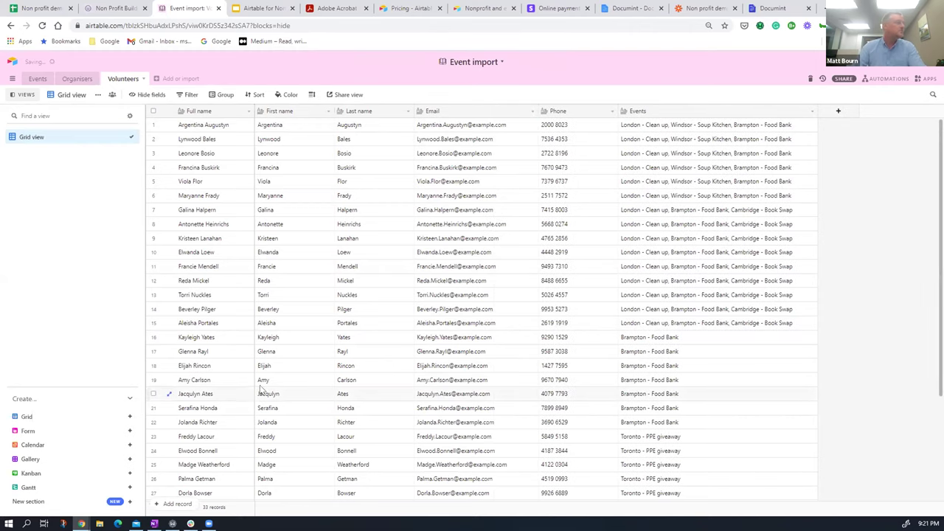
Change the Event Name field in the Events table to the Single line text type
{"action": "left_click", "coordinate": [34, 78]}
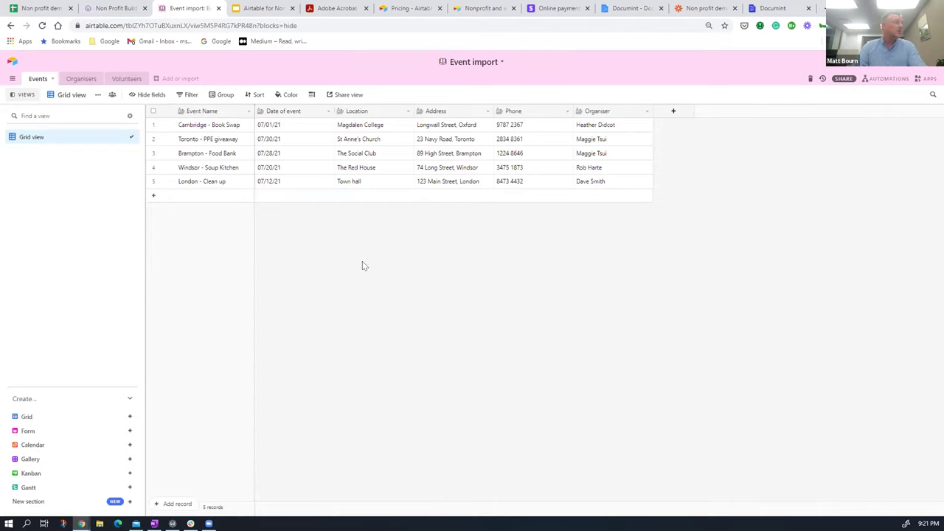
{"action": "double_click", "coordinate": [214, 113]}
{"action": "left_click", "coordinate": [253, 185]}
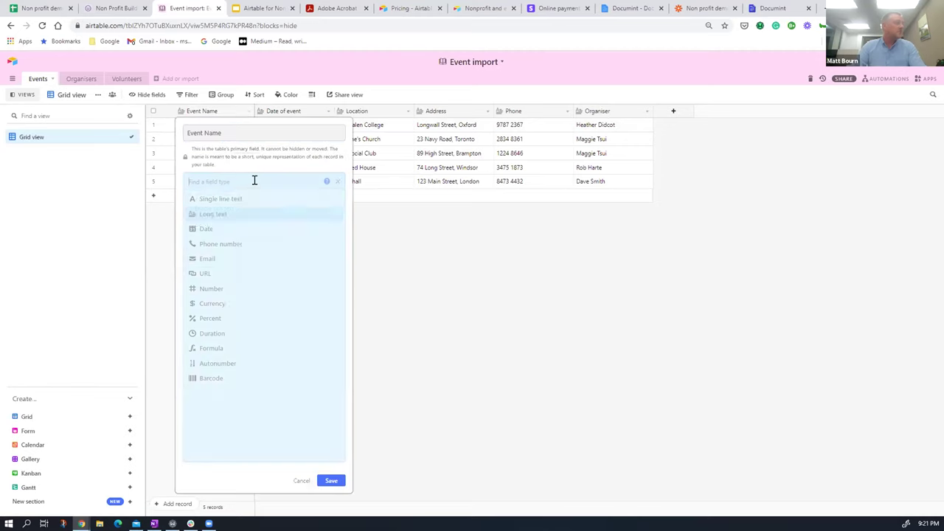
{"action": "left_click", "coordinate": [251, 199]}
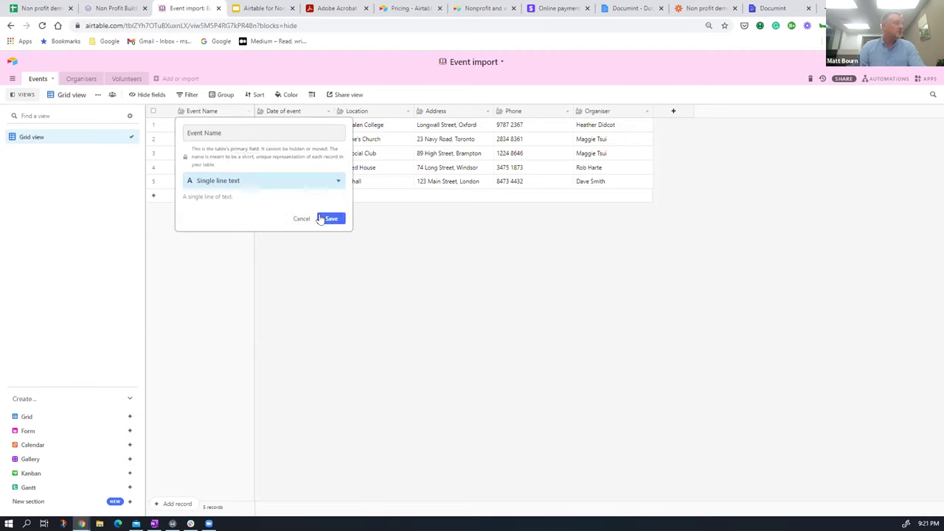
{"action": "left_click", "coordinate": [331, 219]}
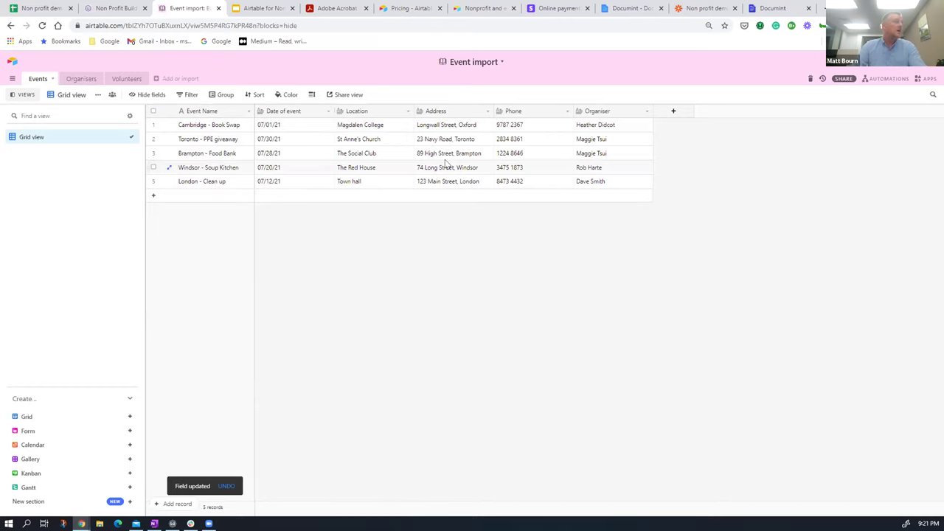
Change the Email field in the Volunteers table to the Email field type
{"action": "left_click", "coordinate": [126, 78]}
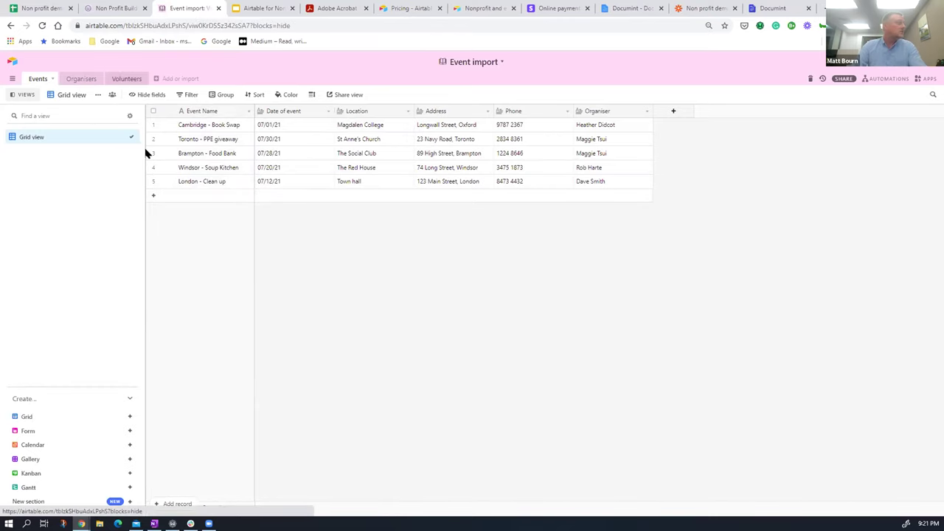
{"action": "double_click", "coordinate": [471, 112]}
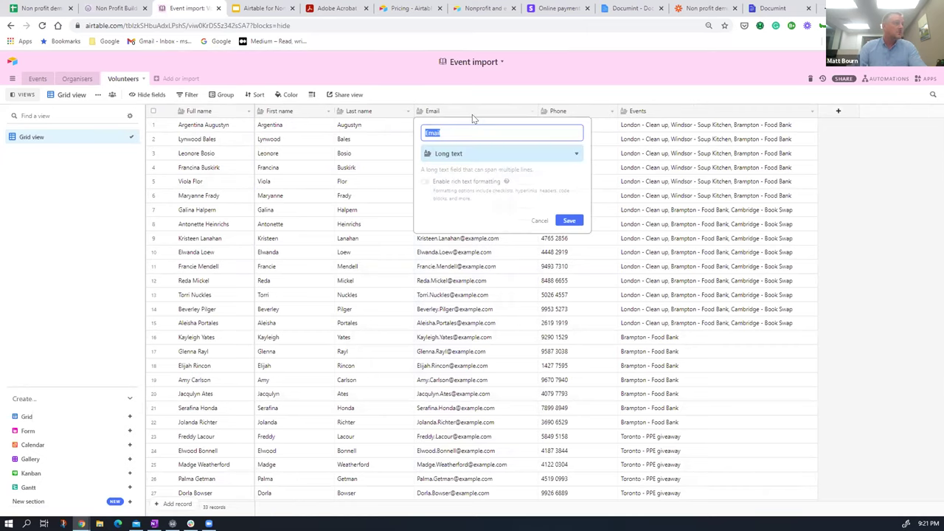
{"action": "left_click", "coordinate": [488, 151]}
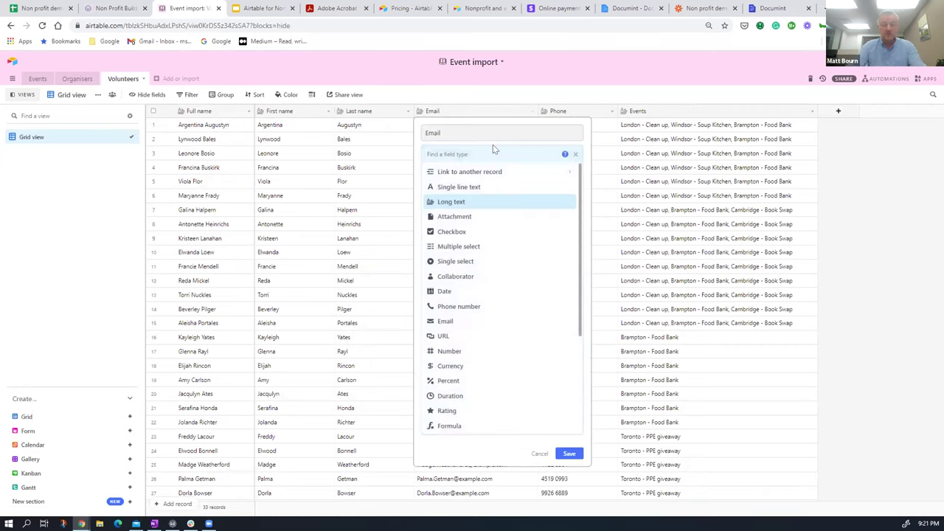
{"action": "type", "text": "email"}
{"action": "left_click", "coordinate": [492, 174]}
{"action": "left_click", "coordinate": [569, 192]}
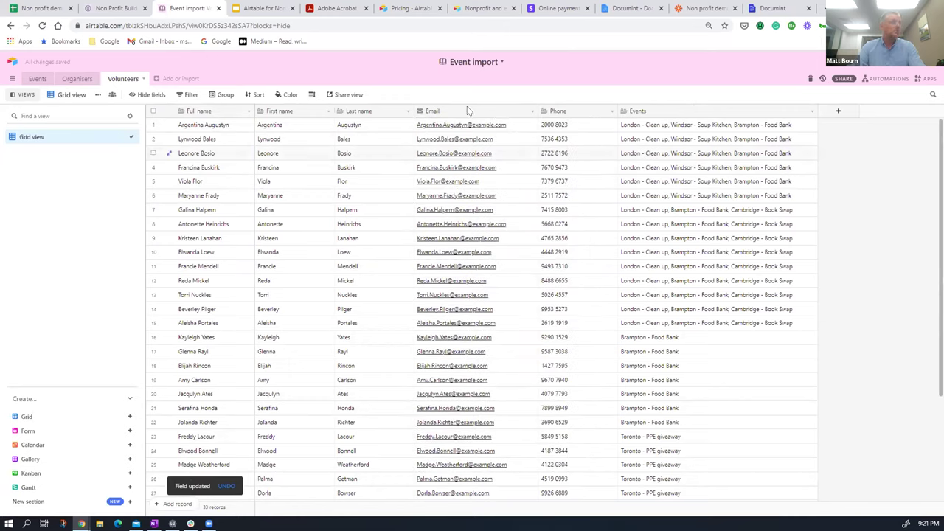
{"action": "right_click", "coordinate": [366, 116]}
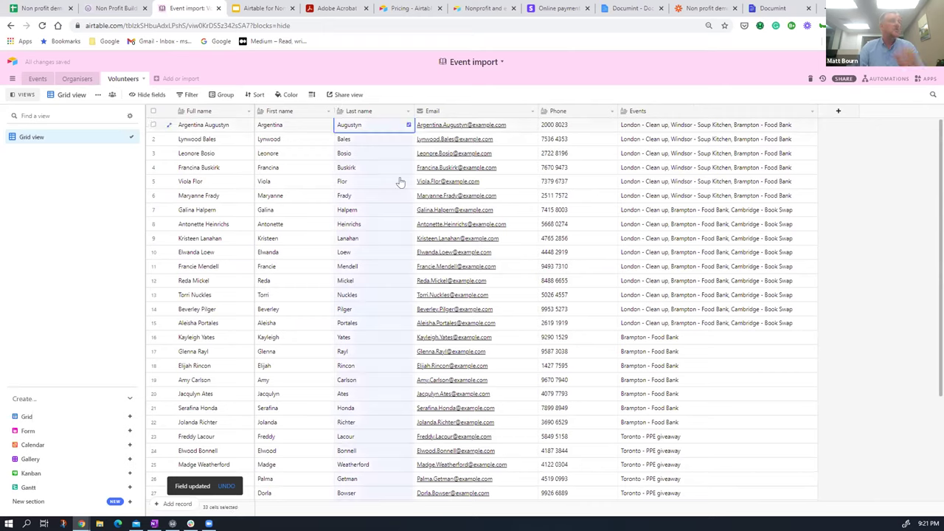
{"action": "left_click", "coordinate": [413, 152]}
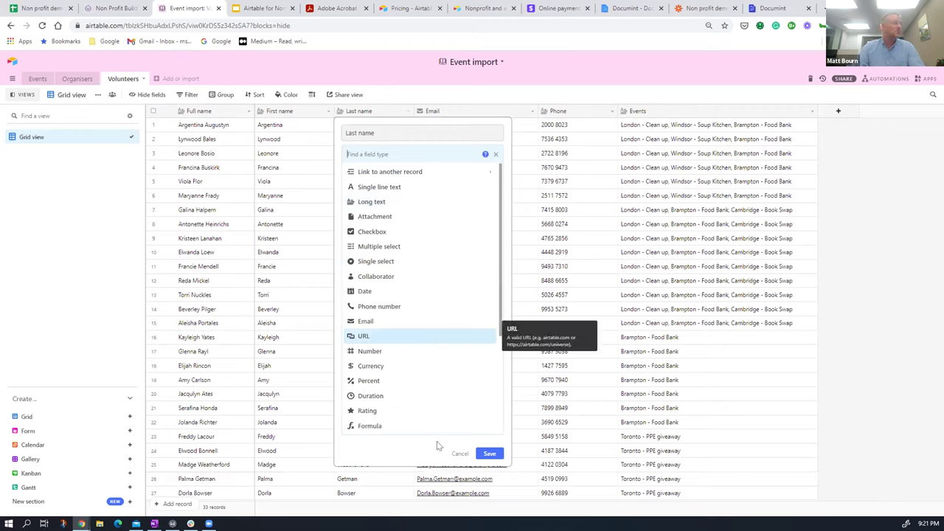
{"action": "left_click", "coordinate": [73, 260]}
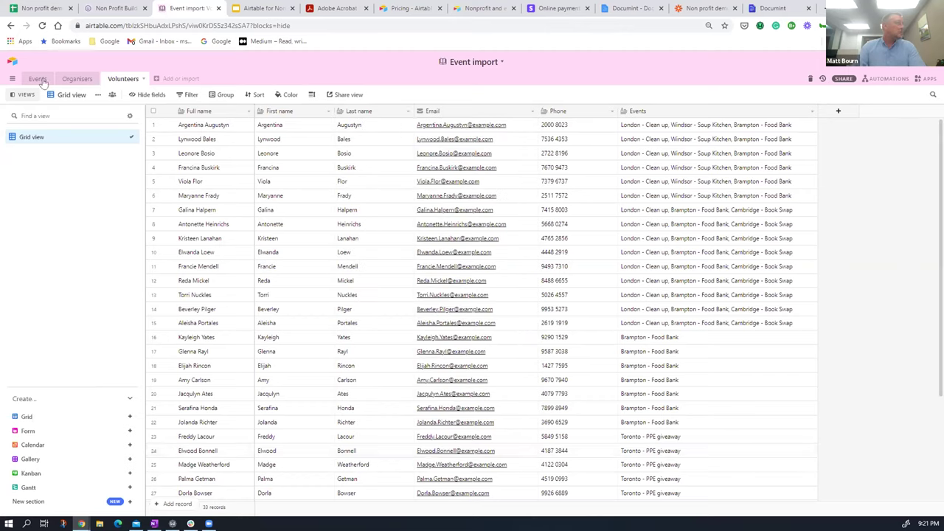
Convert the Organiser field in the Events table to a link to the Organisers table, allowing multiple records and adding no lookup fields
{"action": "left_click", "coordinate": [77, 79]}
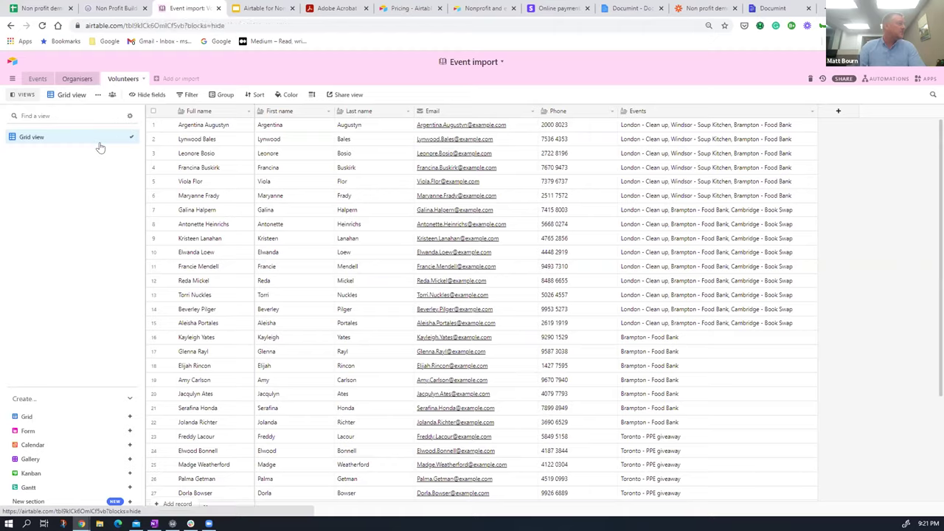
{"action": "left_click", "coordinate": [34, 79]}
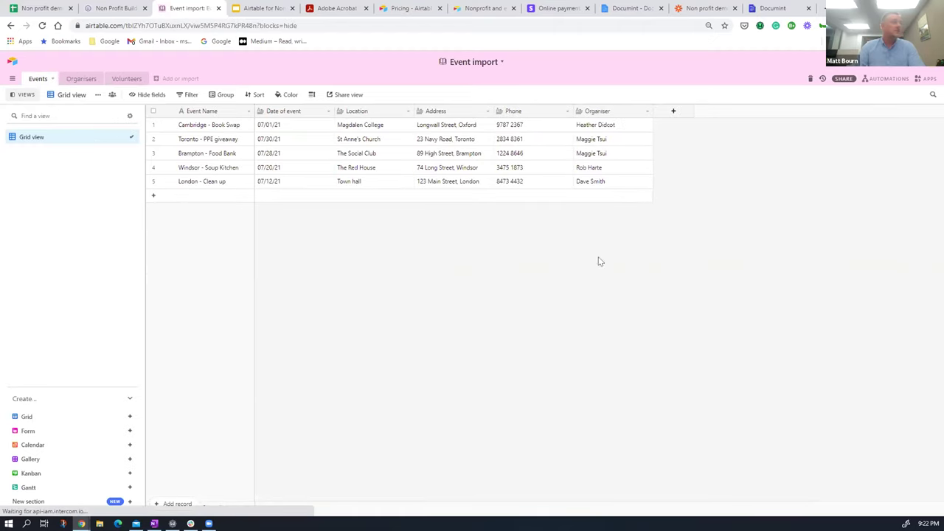
{"action": "double_click", "coordinate": [617, 110]}
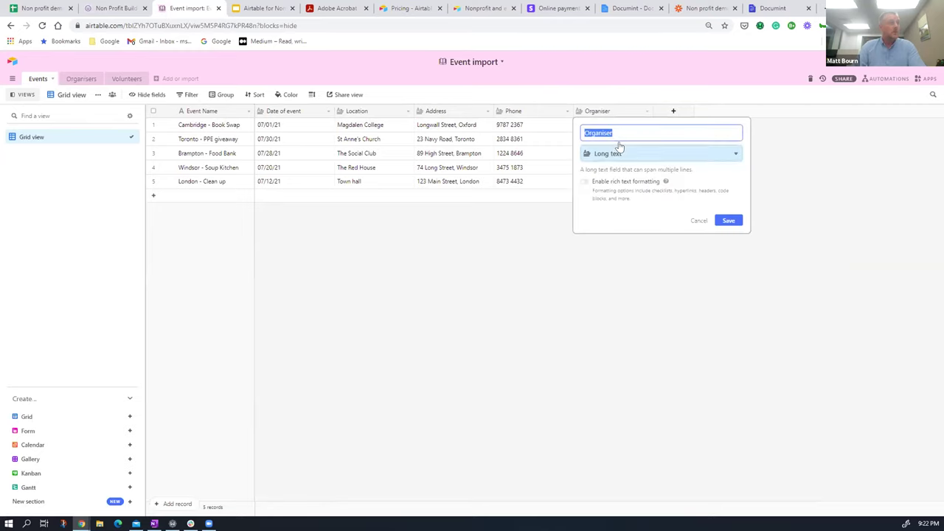
{"action": "left_click", "coordinate": [633, 156]}
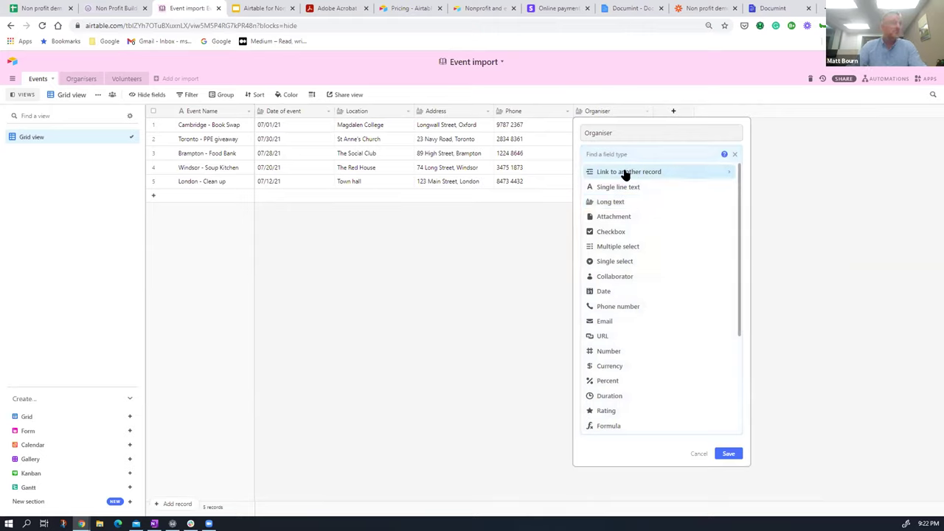
{"action": "left_click", "coordinate": [626, 173]}
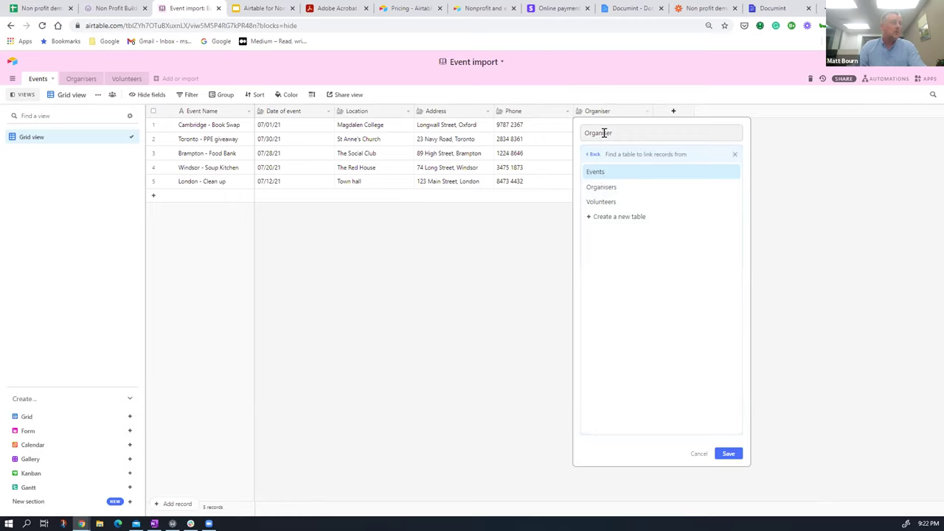
{"action": "left_click", "coordinate": [609, 189]}
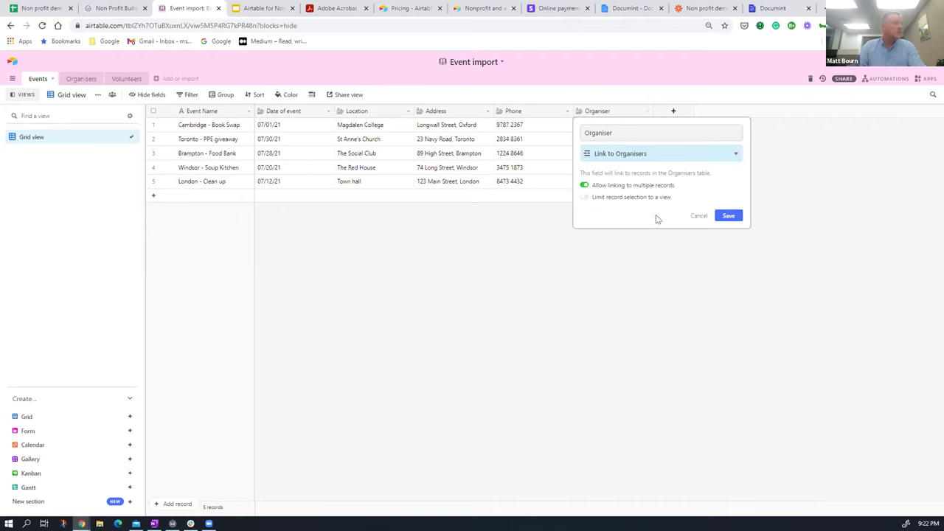
{"action": "left_click", "coordinate": [728, 216]}
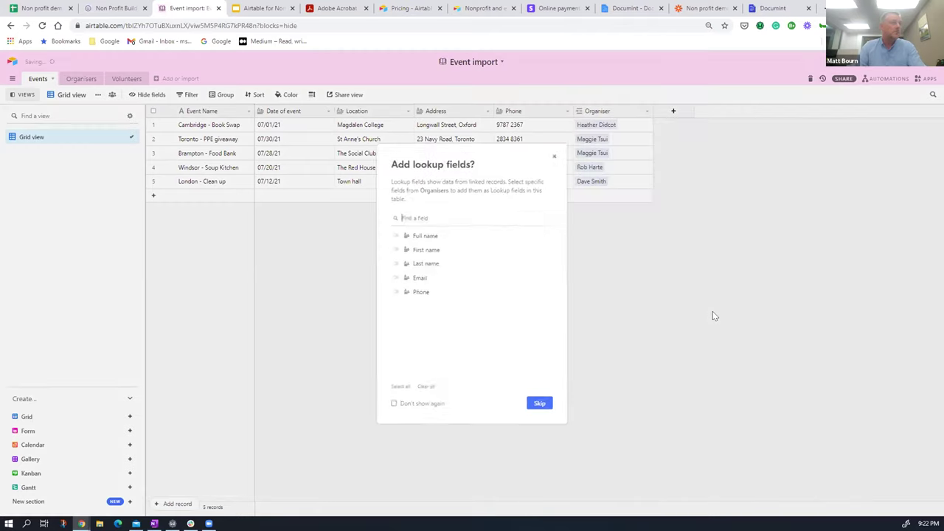
{"action": "left_click", "coordinate": [536, 402]}
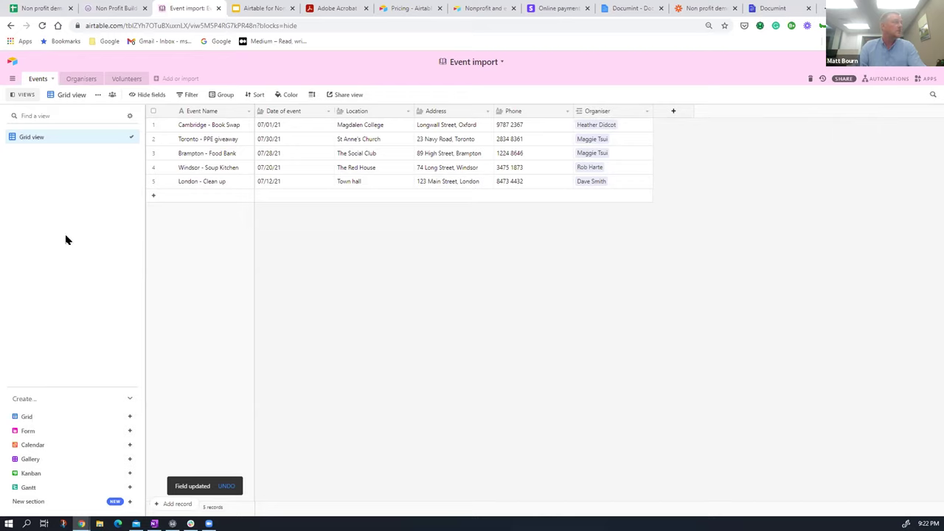
Widen the Events column of the Organisers table and examine the linked "Toronto - PPE giveaway" event record
{"action": "left_click", "coordinate": [74, 80]}
{"action": "left_click_drag", "start_coordinate": [652, 109], "coordinate": [765, 107]}
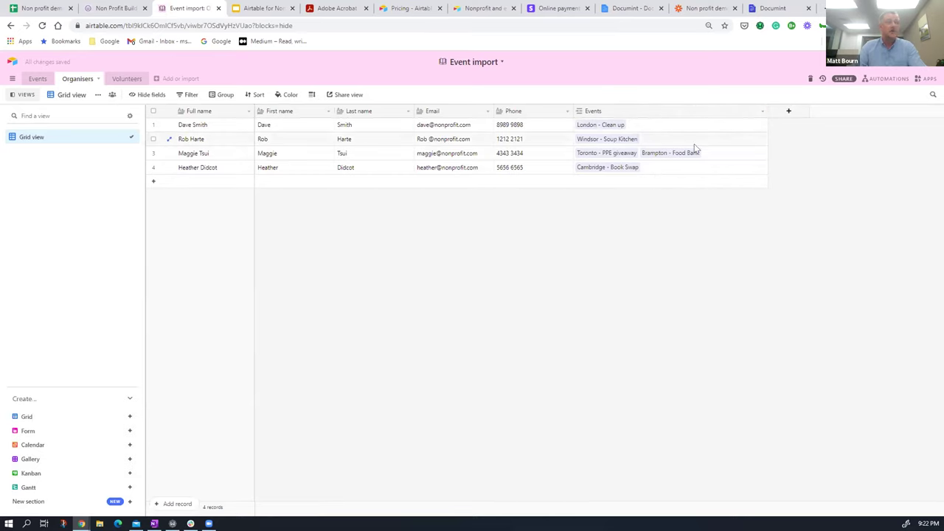
{"action": "left_click", "coordinate": [609, 155]}
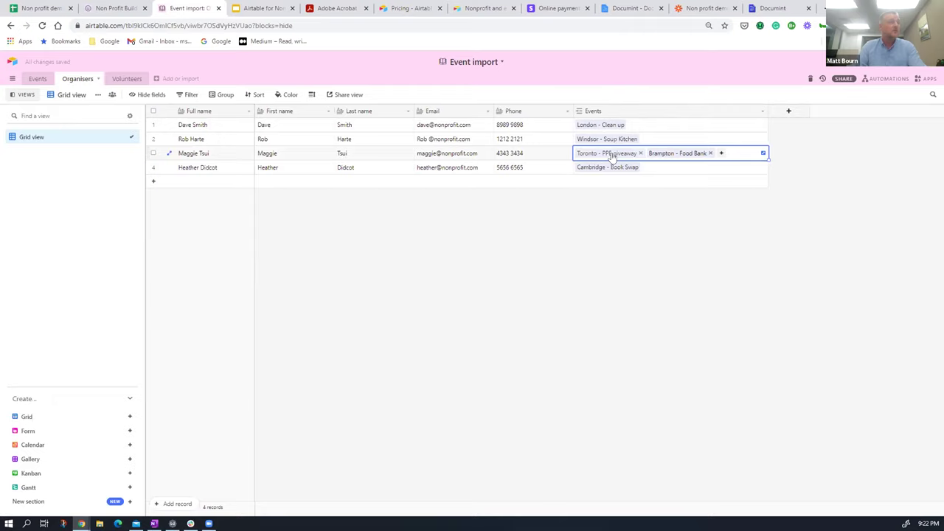
{"action": "left_click", "coordinate": [611, 154]}
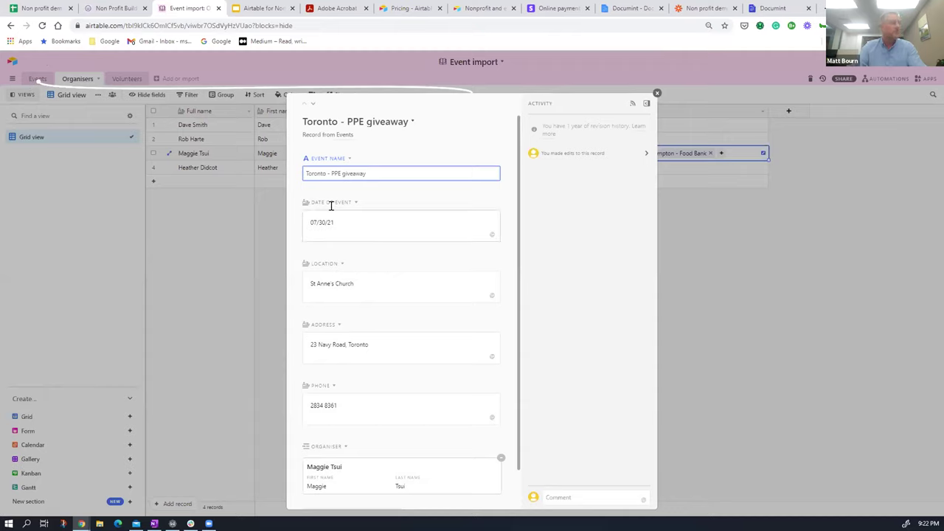
{"action": "scroll", "coordinate": [396, 327], "scroll_direction": "down", "scroll_amount": 1}
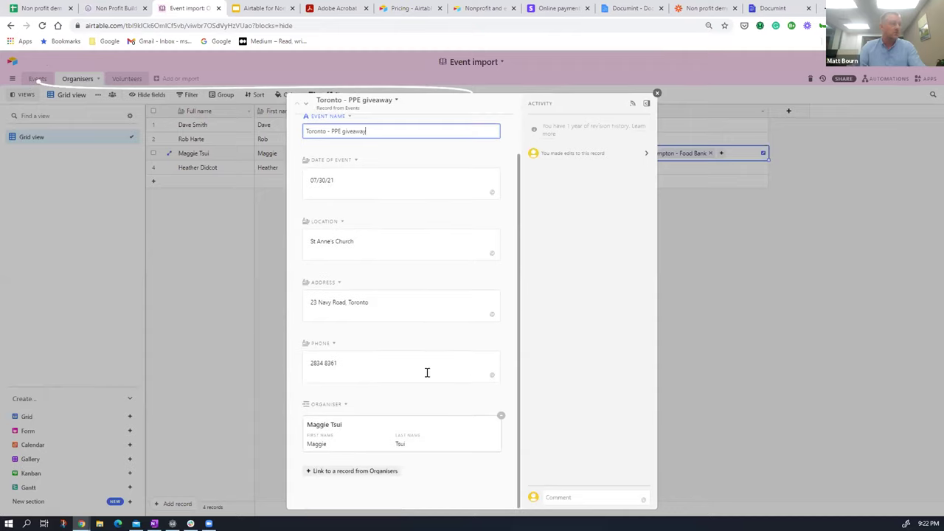
{"action": "scroll", "coordinate": [428, 365], "scroll_direction": "up", "scroll_amount": 1}
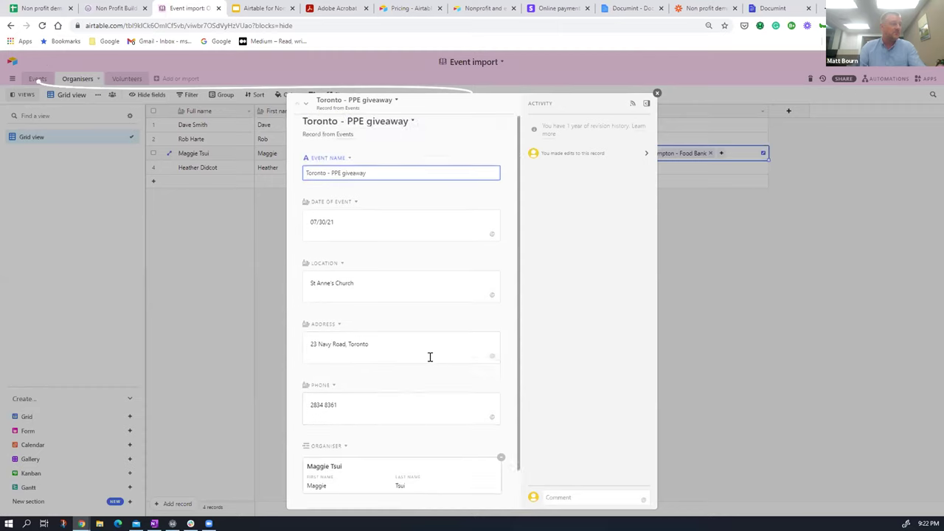
{"action": "left_click", "coordinate": [655, 94]}
{"action": "left_click", "coordinate": [81, 263]}
Convert the Events field in the Volunteers table to a link to the Events table, allowing multiple records and adding no lookup fields
{"action": "left_click", "coordinate": [127, 79]}
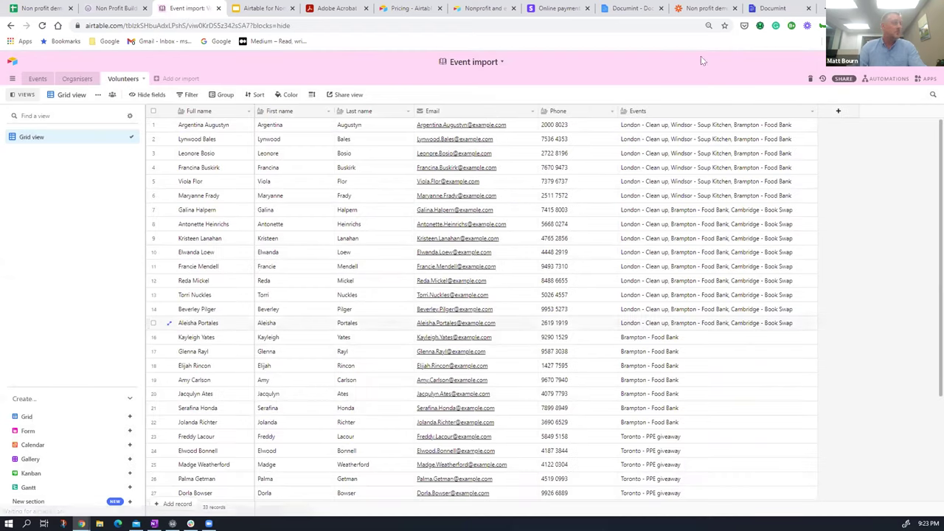
{"action": "double_click", "coordinate": [710, 110]}
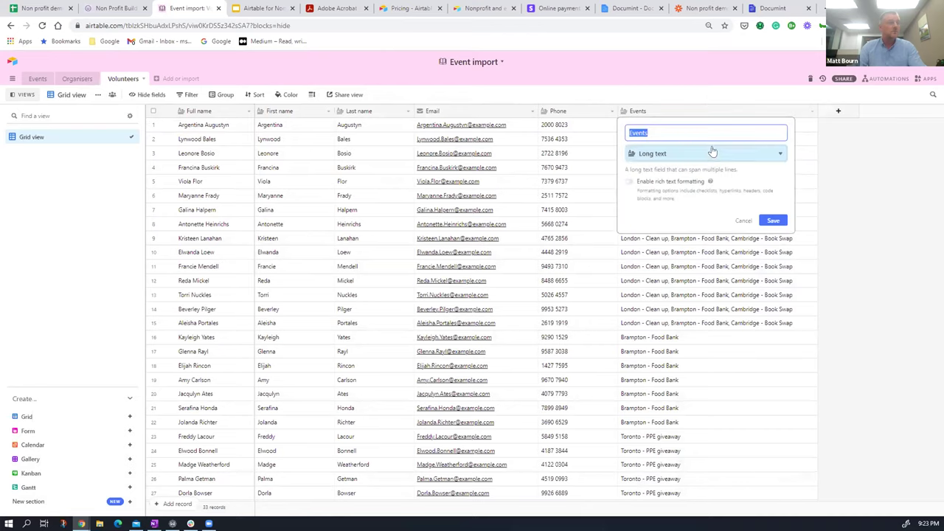
{"action": "left_click", "coordinate": [713, 153]}
{"action": "left_click", "coordinate": [691, 174]}
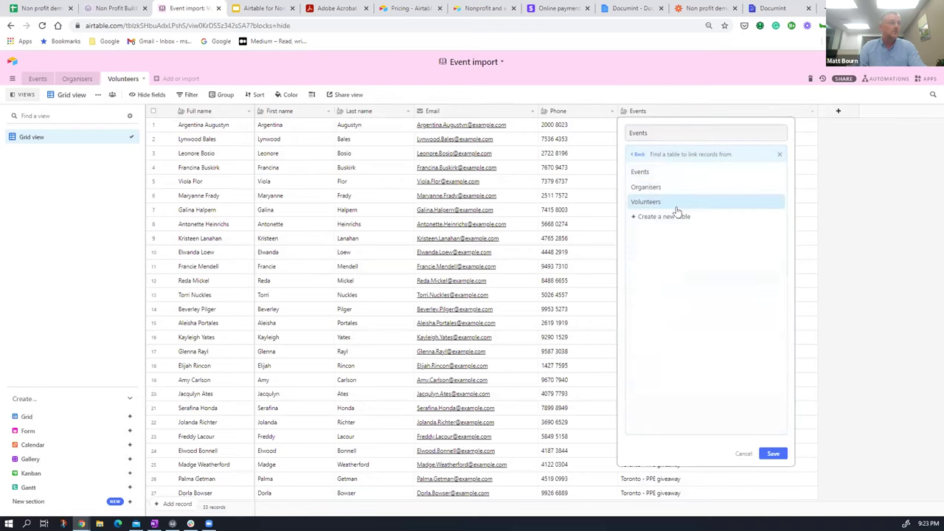
{"action": "left_click", "coordinate": [641, 172]}
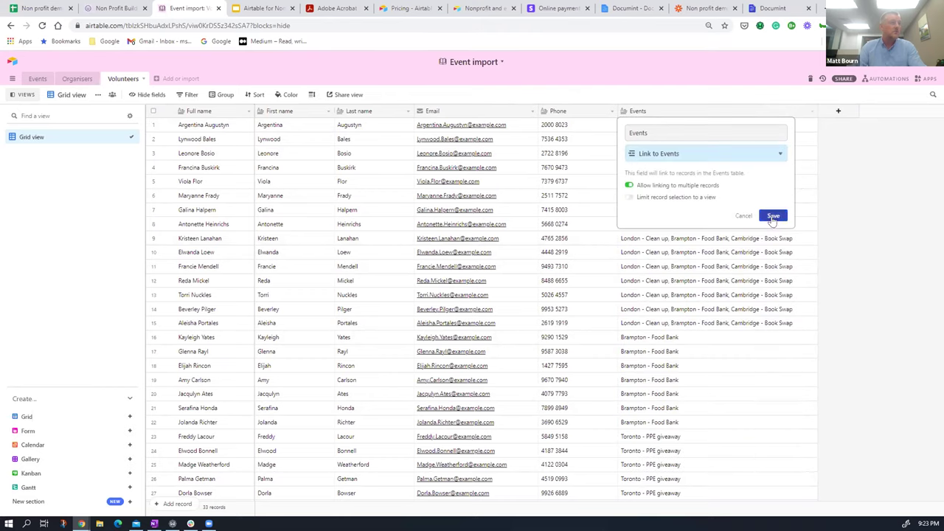
{"action": "left_click", "coordinate": [770, 215]}
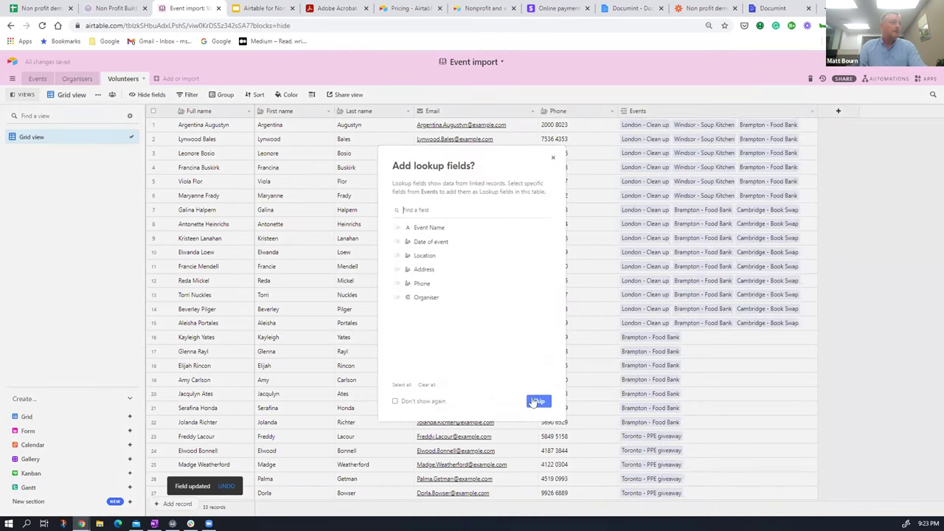
{"action": "left_click", "coordinate": [542, 401]}
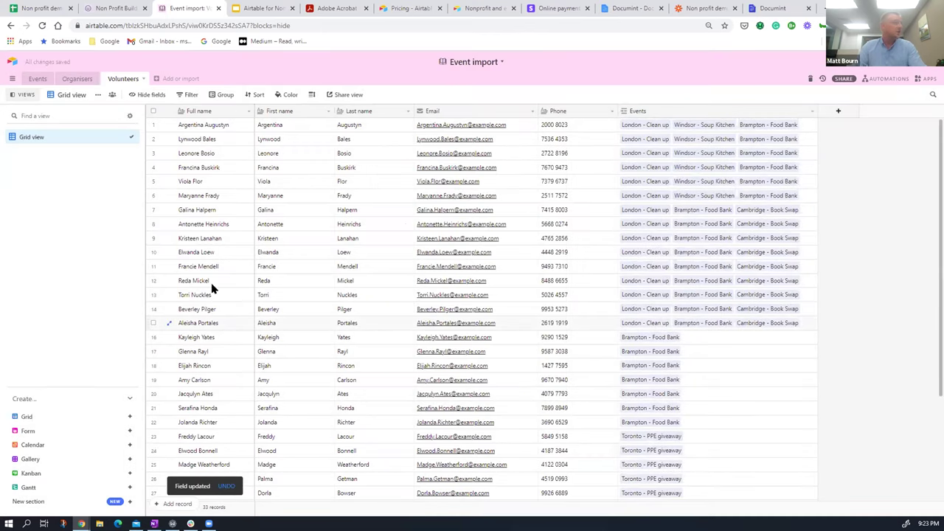
Widen the Volunteers column of the Events table and add a Count field named "How many volunteers?" that counts the linked Volunteers records
{"action": "left_click", "coordinate": [36, 78]}
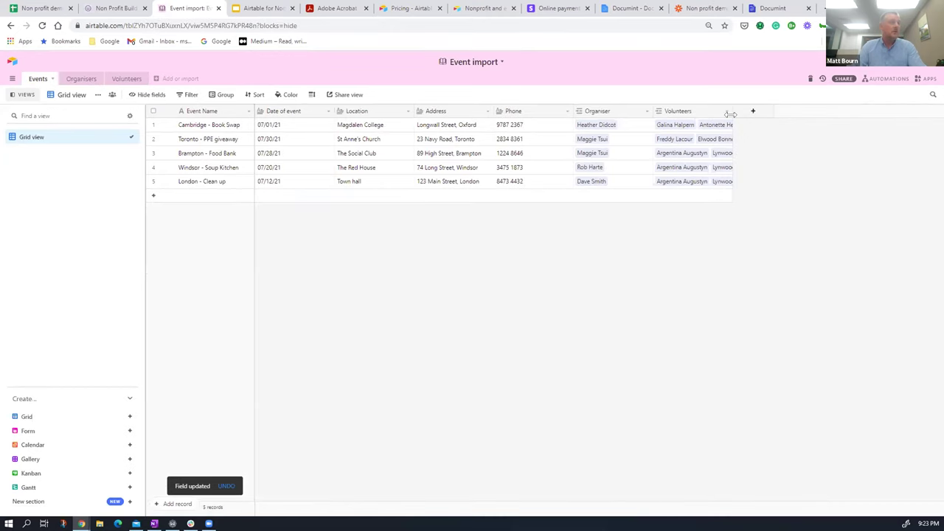
{"action": "left_click_drag", "start_coordinate": [732, 112], "coordinate": [758, 111]}
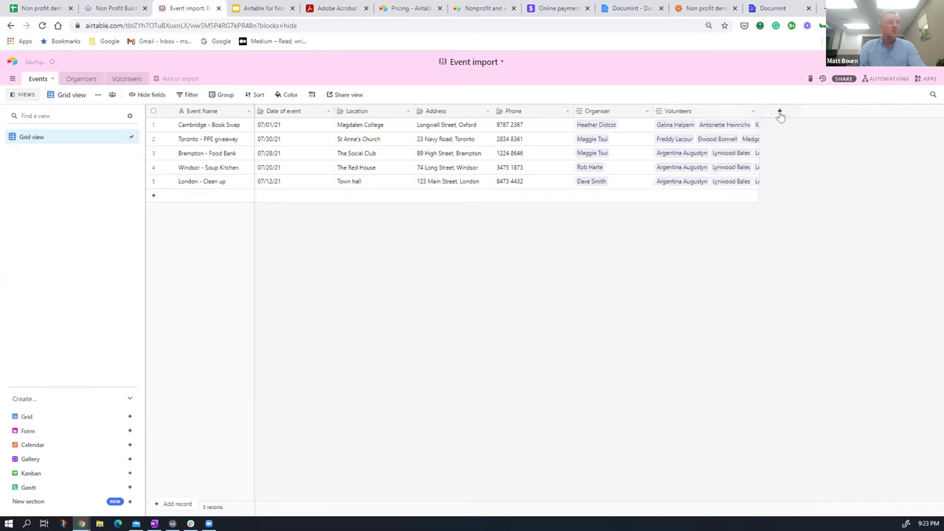
{"action": "left_click", "coordinate": [780, 111]}
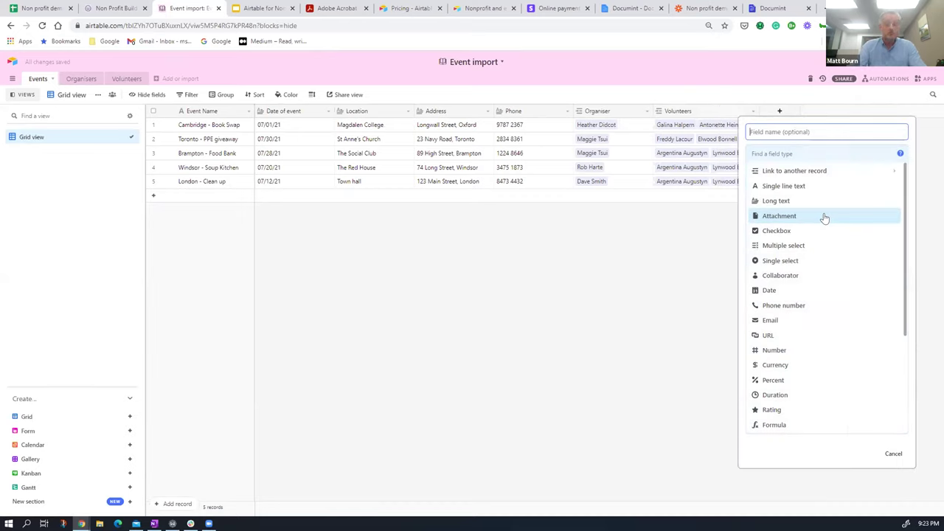
{"action": "mouse_move", "coordinate": [824, 218]}
{"action": "type", "text": "How many"}
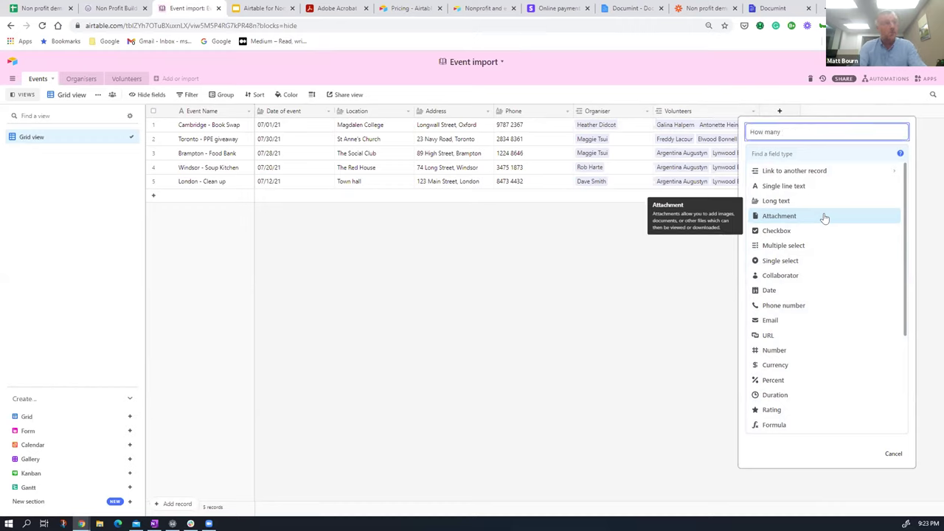
{"action": "type", "text": " volunteers"}
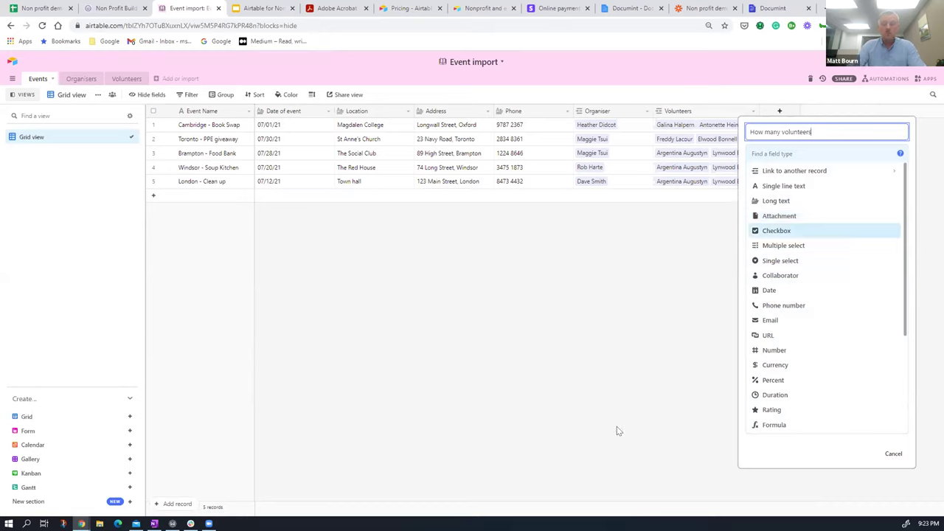
{"action": "type", "text": "?"}
{"action": "left_click", "coordinate": [792, 153]}
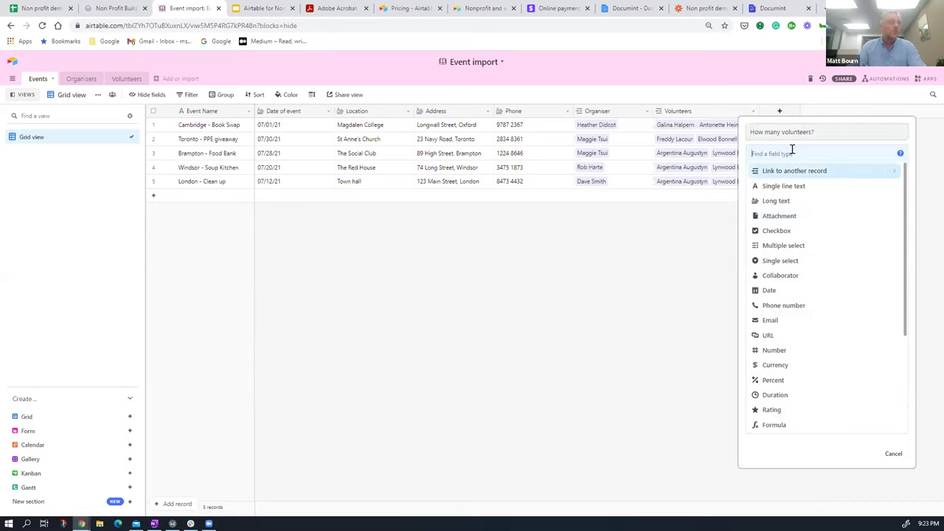
{"action": "type", "text": "count"}
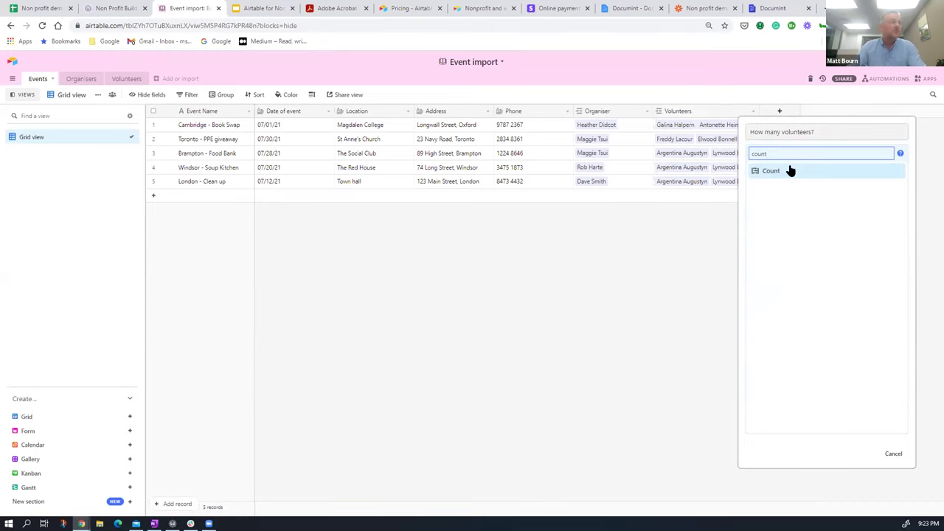
{"action": "left_click", "coordinate": [789, 171]}
{"action": "left_click", "coordinate": [820, 197]}
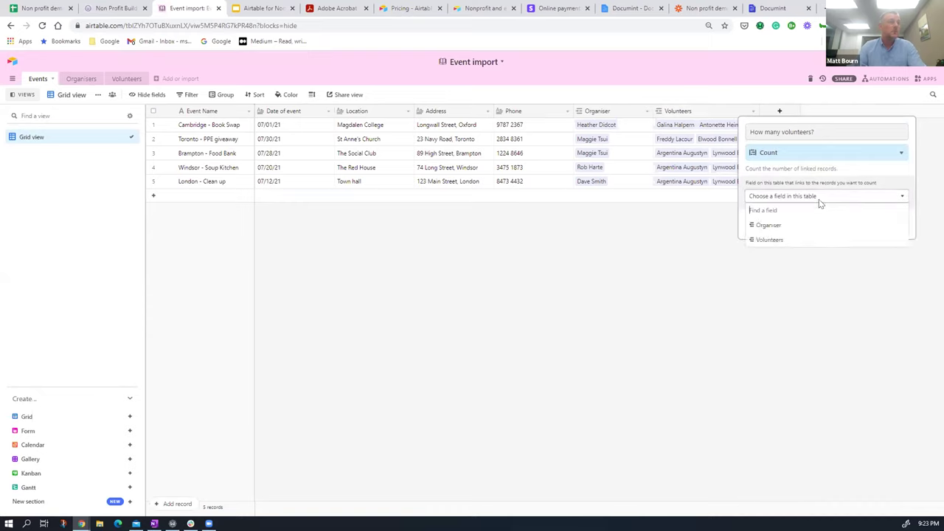
{"action": "left_click", "coordinate": [769, 240]}
{"action": "left_click", "coordinate": [901, 244]}
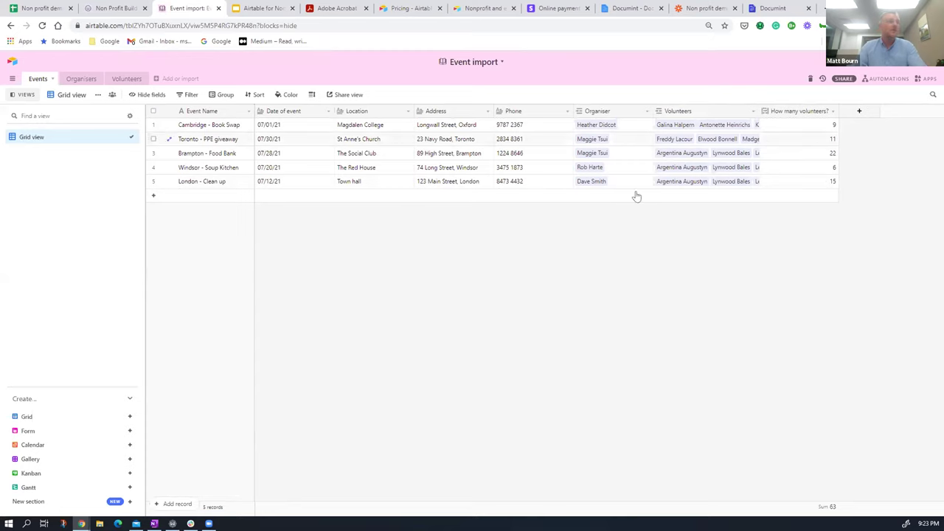
Review the linked events in the Volunteers and Organisers tables, and return to the Events table
{"action": "left_click", "coordinate": [119, 78]}
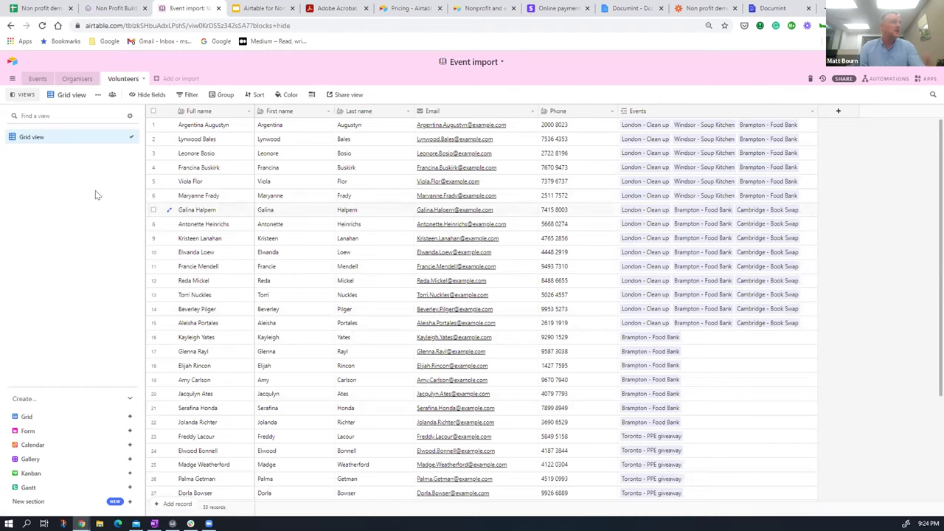
{"action": "left_click", "coordinate": [71, 78]}
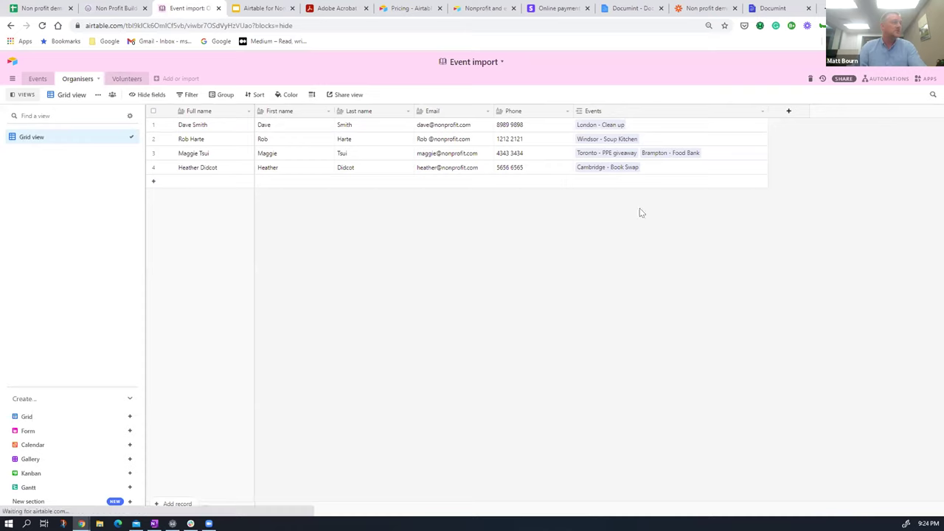
{"action": "left_click", "coordinate": [35, 78]}
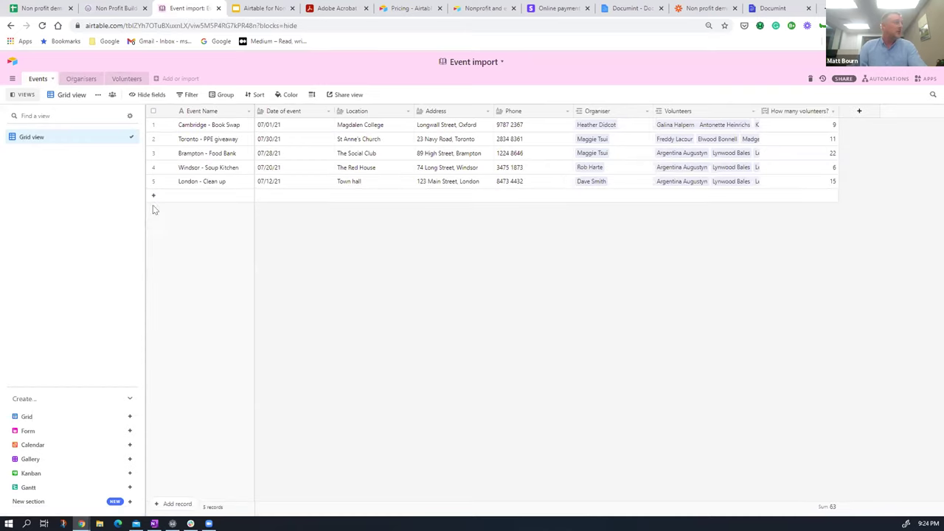
Add a new record named "Ottawa - Soup Kitchen" to the Events table
{"action": "left_click", "coordinate": [149, 196]}
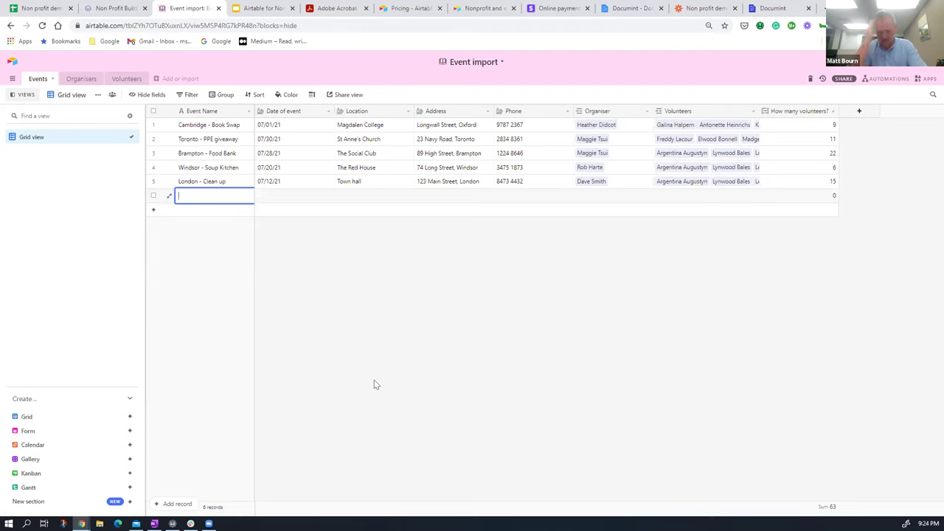
{"action": "type", "text": "C"}
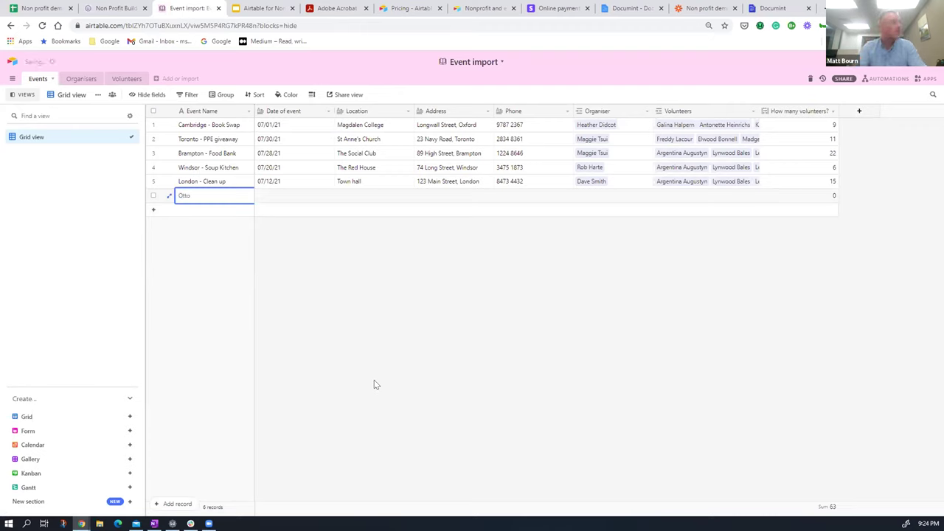
{"action": "type", "text": "ttawa"}
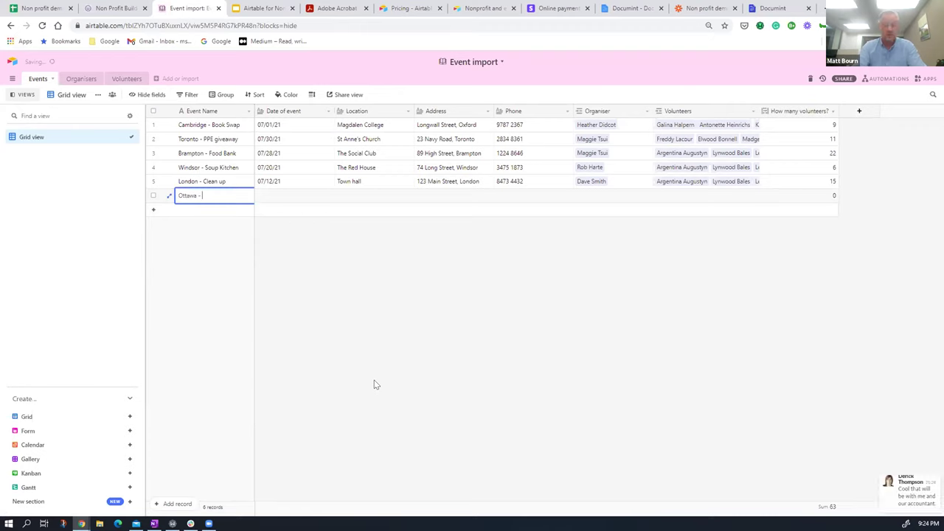
{"action": "type", "text": "- Soup Kitchen"}
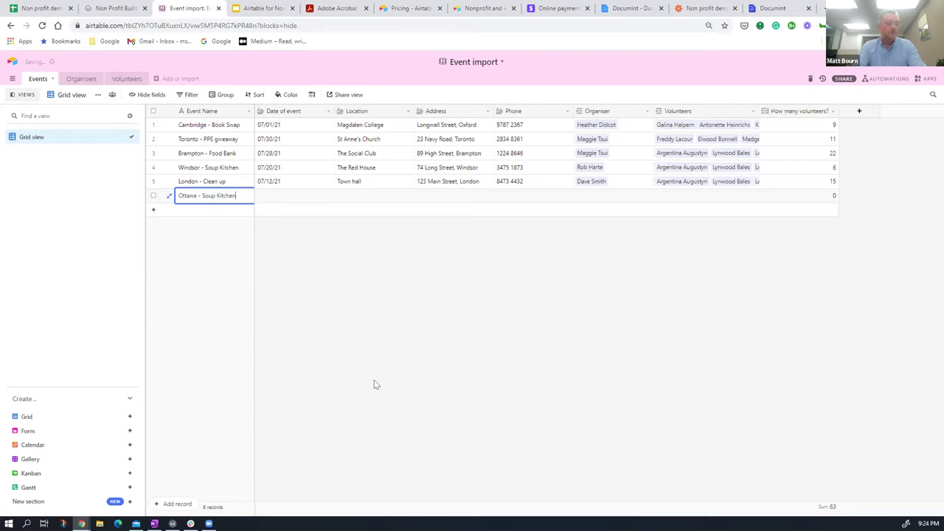
{"action": "key", "text": "Tab"}
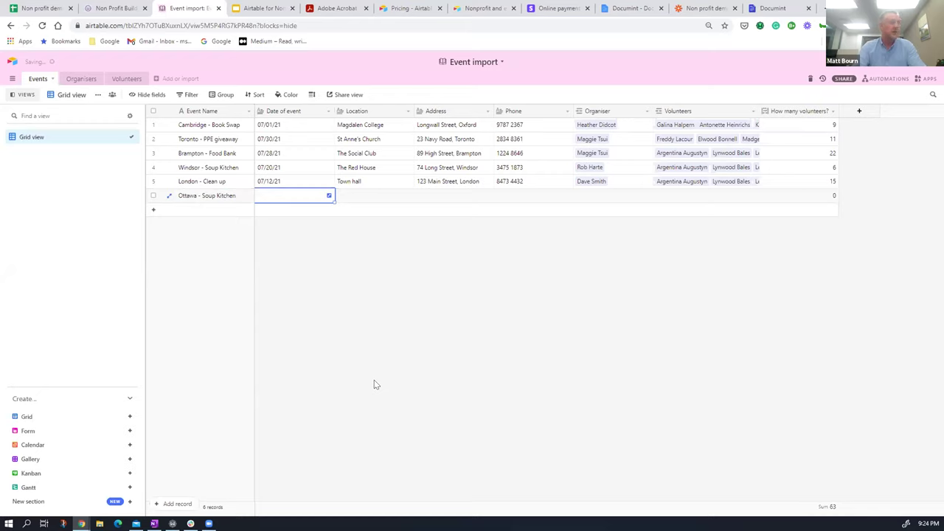
Link the organiser of Cambridge - Book Swap to the Ottawa - Soup Kitchen event and check the Organisers table
{"action": "key", "text": "Tab"}
{"action": "key", "text": "Tab"}
{"action": "key", "text": "Tab"}
{"action": "key", "text": "Tab"}
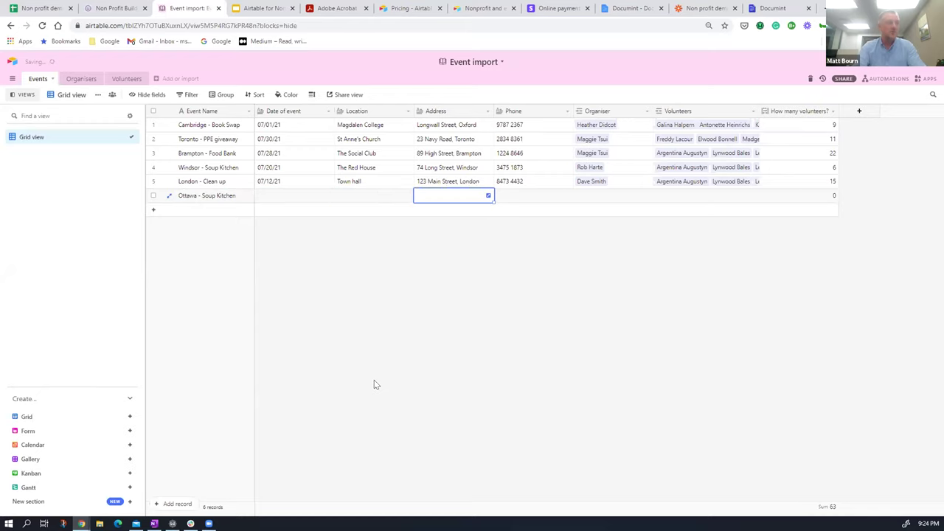
{"action": "left_click", "coordinate": [579, 196]}
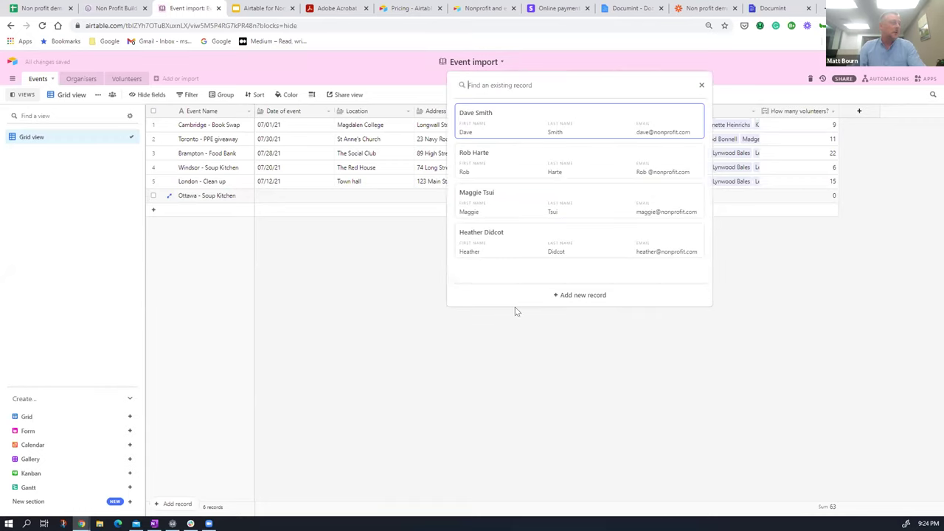
{"action": "left_click", "coordinate": [502, 236]}
{"action": "left_click", "coordinate": [600, 300]}
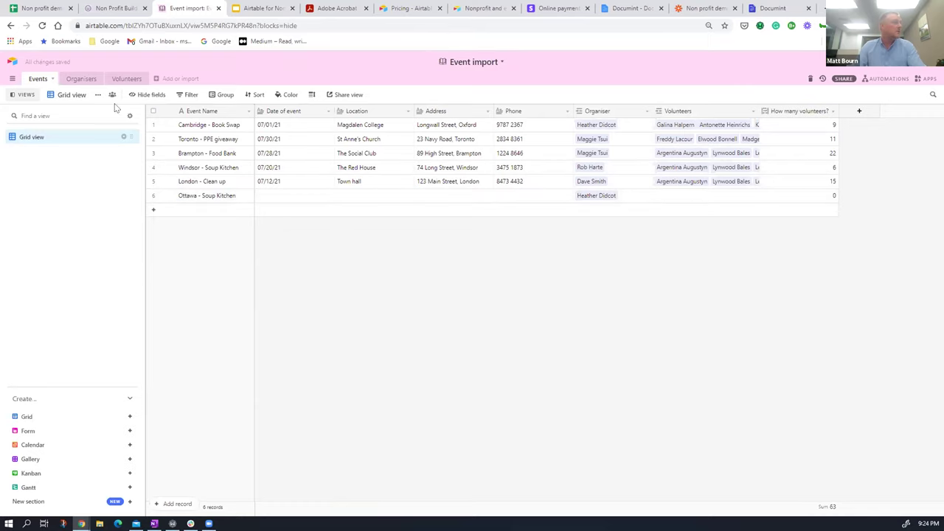
{"action": "left_click", "coordinate": [82, 79]}
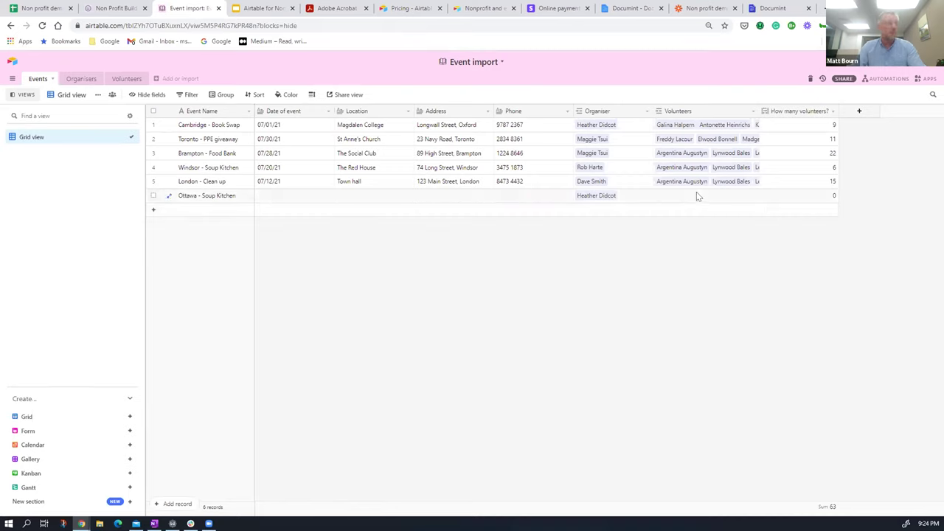
Link the third-to-last volunteer in the list to the Ottawa - Soup Kitchen event and review the linked tables
{"action": "left_click", "coordinate": [680, 209]}
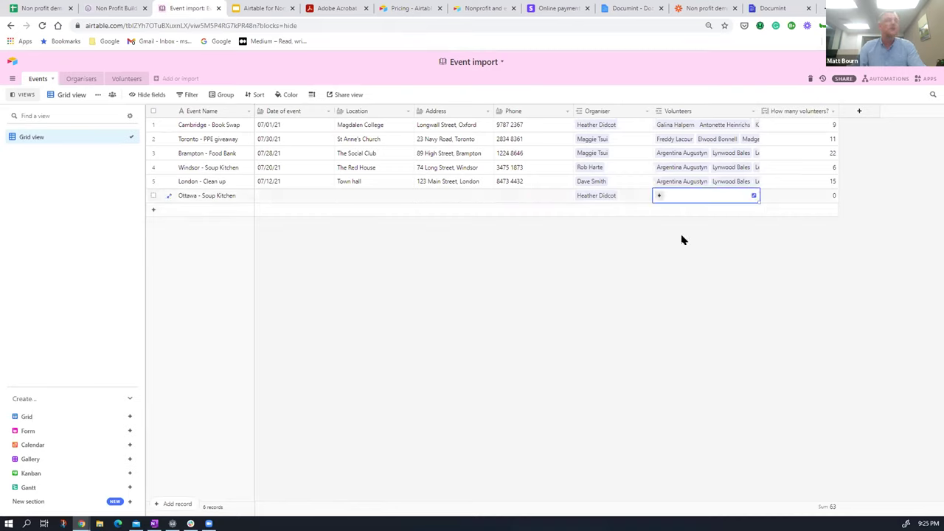
{"action": "key", "text": "Return"}
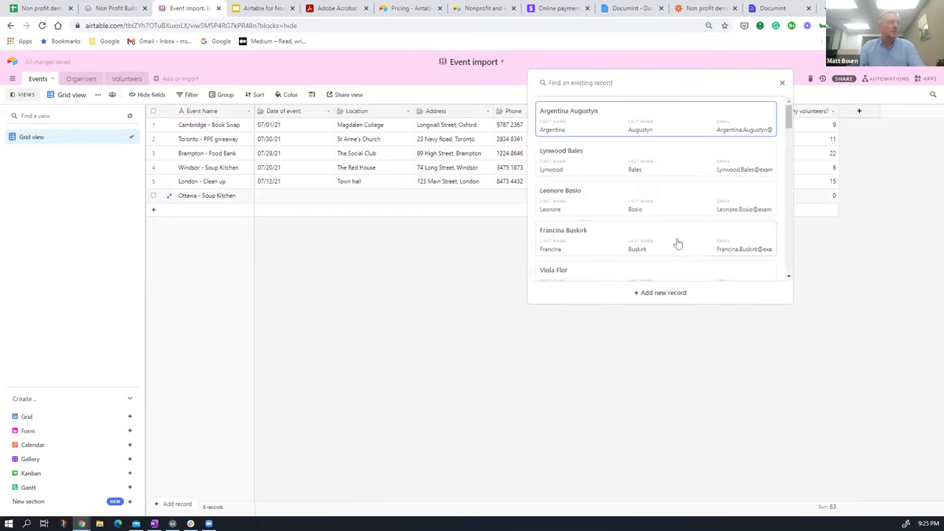
{"action": "scroll", "coordinate": [664, 242], "scroll_direction": "down", "scroll_amount": 5}
{"action": "scroll", "coordinate": [618, 259], "scroll_direction": "down", "scroll_amount": 2}
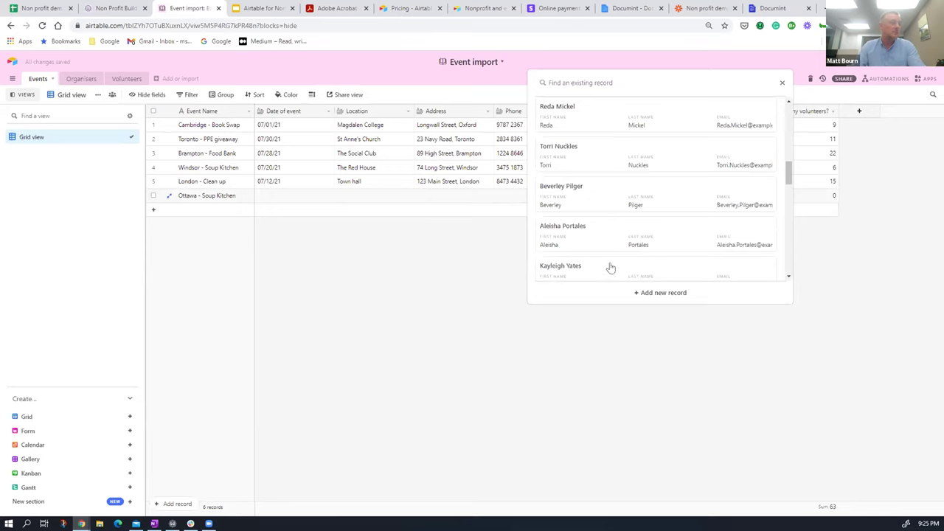
{"action": "scroll", "coordinate": [655, 196], "scroll_direction": "down", "scroll_amount": 3}
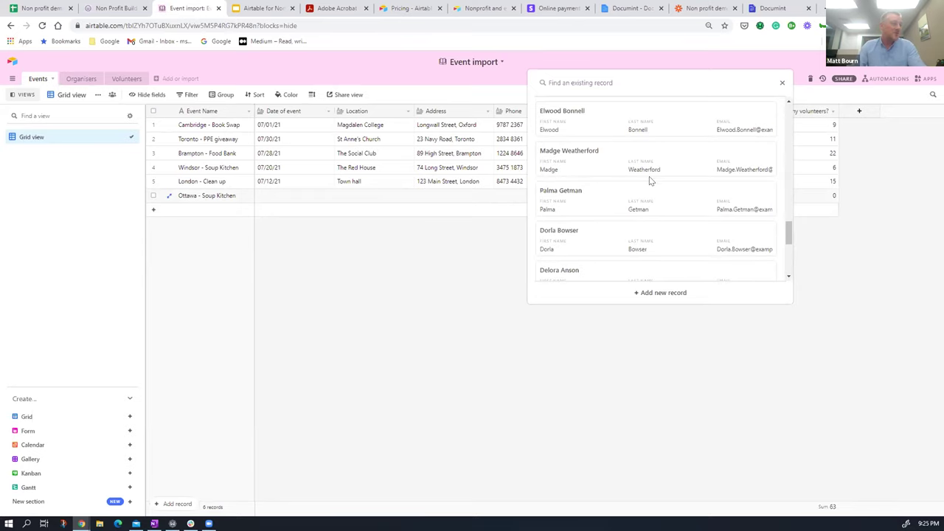
{"action": "scroll", "coordinate": [652, 180], "scroll_direction": "down", "scroll_amount": 1}
{"action": "scroll", "coordinate": [672, 192], "scroll_direction": "down", "scroll_amount": 2}
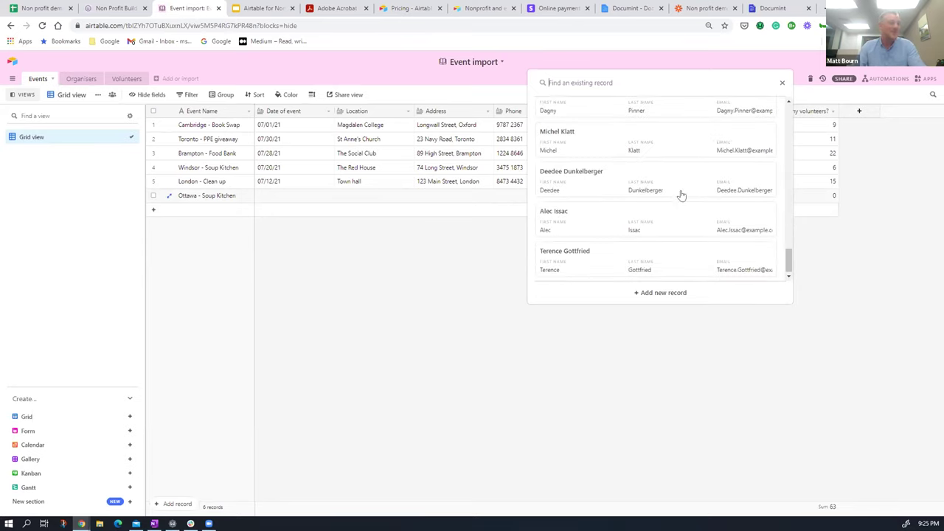
{"action": "scroll", "coordinate": [679, 194], "scroll_direction": "up", "scroll_amount": 5}
{"action": "scroll", "coordinate": [664, 202], "scroll_direction": "down", "scroll_amount": 5}
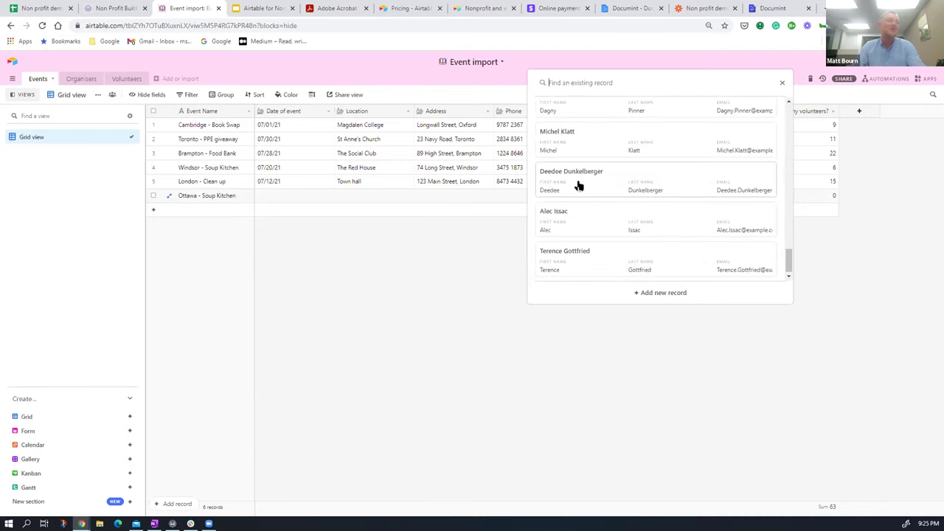
{"action": "left_click", "coordinate": [663, 184]}
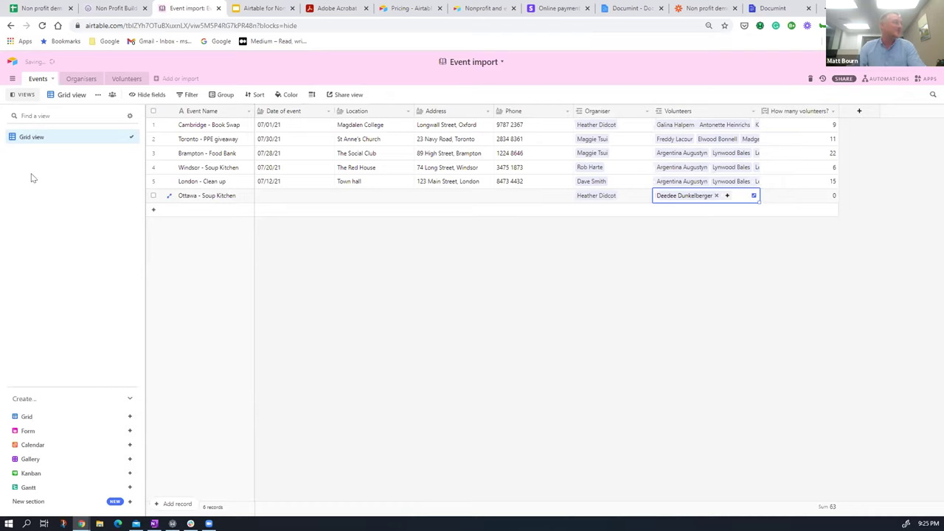
{"action": "left_click", "coordinate": [81, 242]}
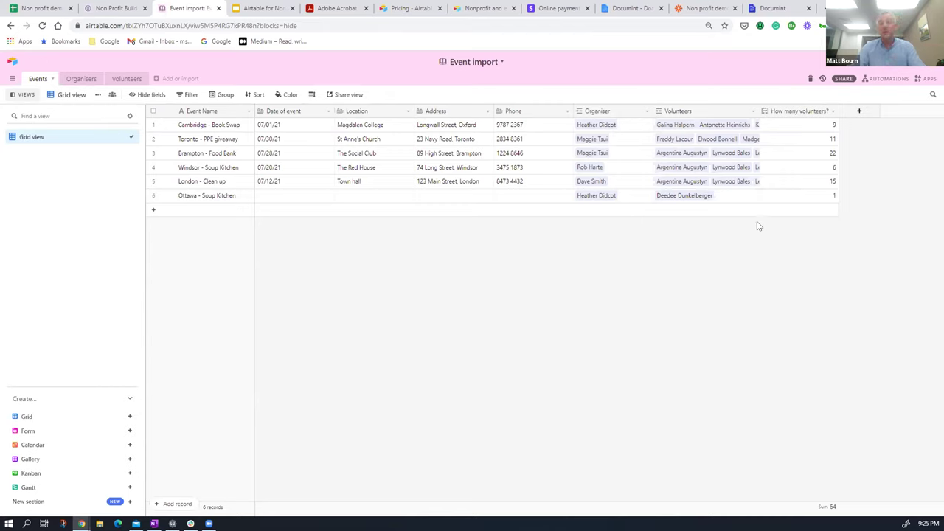
{"action": "left_click", "coordinate": [80, 79]}
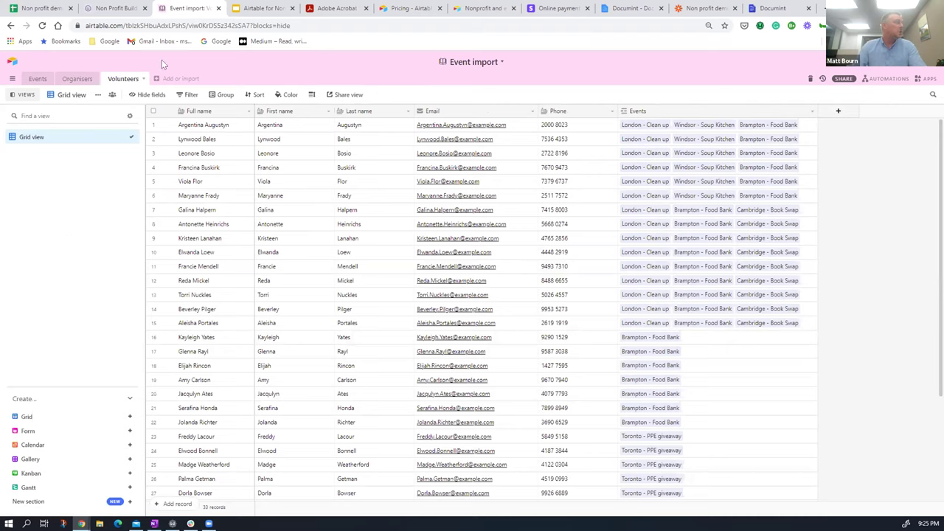
Switch to the Non Profit Build out base and examine its Volunteers table's event lookup fields and its Events table
{"action": "left_click", "coordinate": [110, 10]}
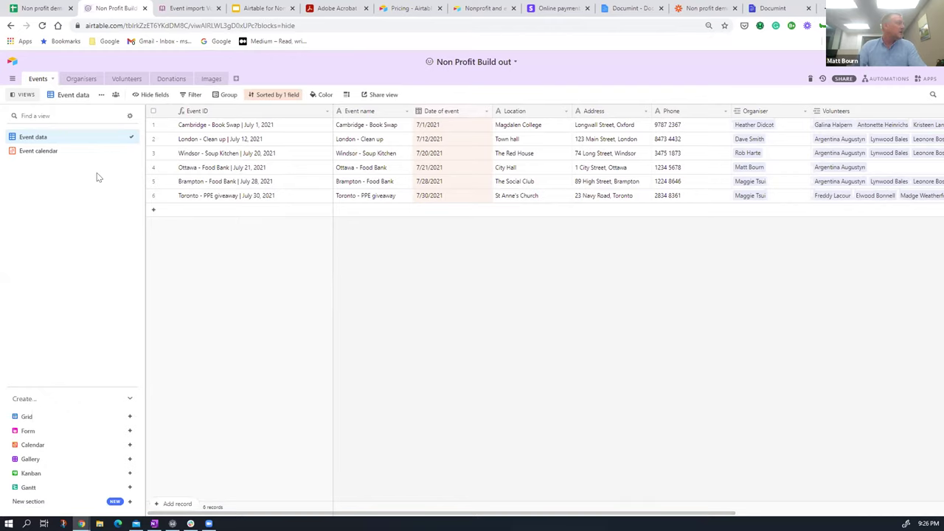
{"action": "left_click", "coordinate": [122, 80]}
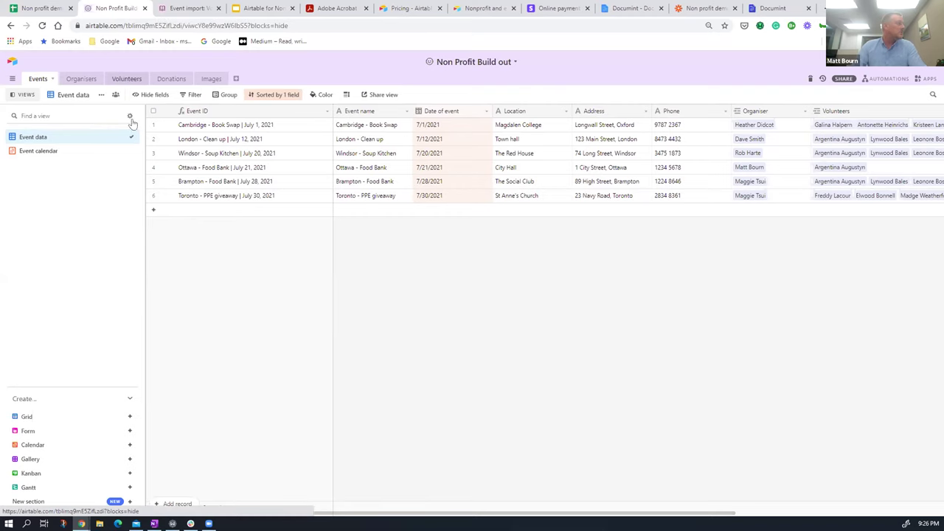
{"action": "left_click_drag", "start_coordinate": [595, 510], "coordinate": [732, 510]}
{"action": "scroll", "coordinate": [722, 480], "scroll_direction": "left", "scroll_amount": 3}
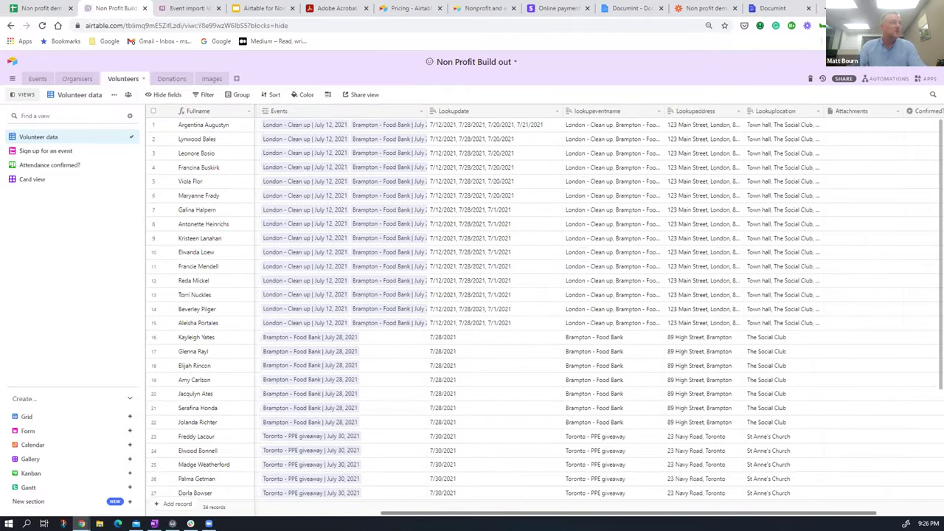
{"action": "scroll", "coordinate": [735, 187], "scroll_direction": "left", "scroll_amount": 2}
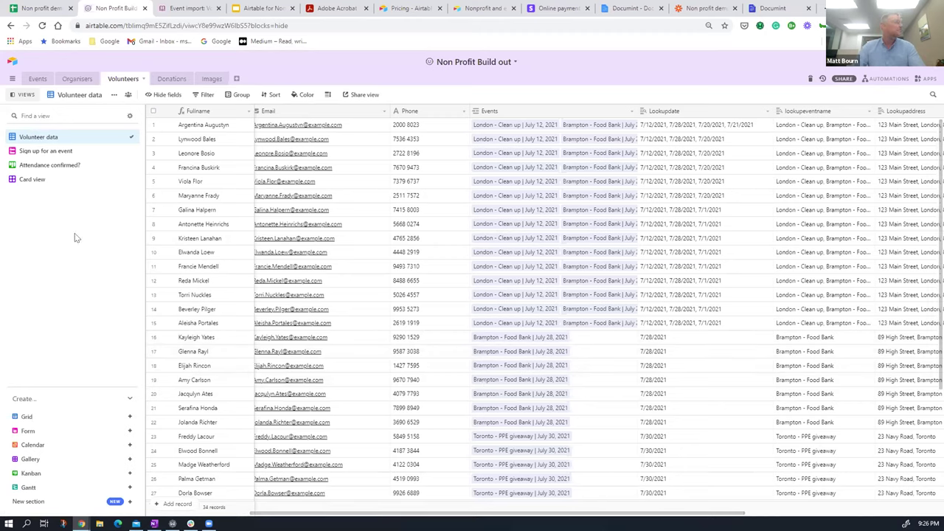
{"action": "left_click", "coordinate": [36, 80]}
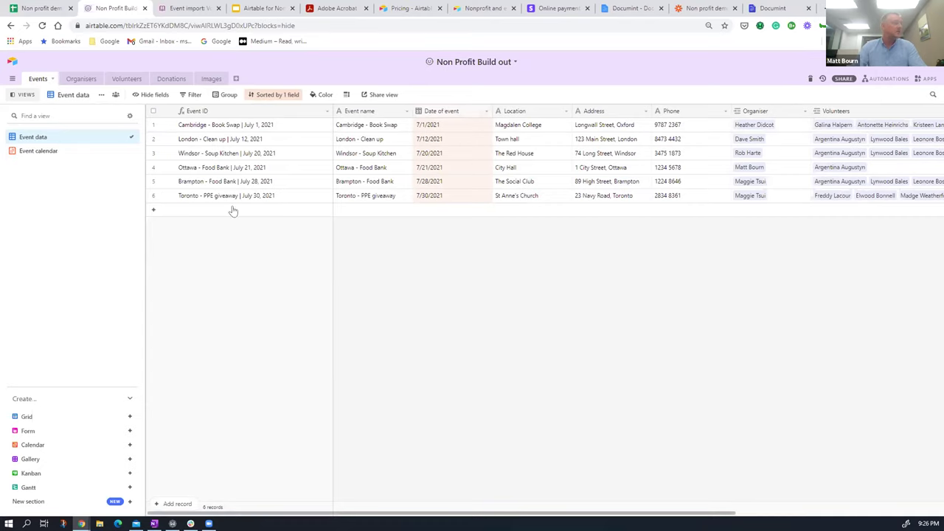
Review the Events table's Event calendar view for July 2021 and return to the Event data grid
{"action": "left_click", "coordinate": [38, 150]}
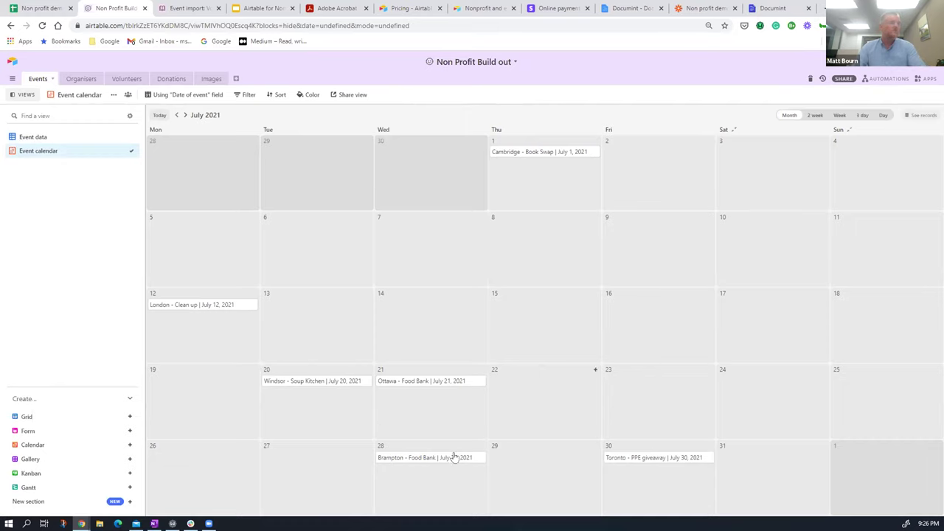
{"action": "mouse_move", "coordinate": [421, 385]}
{"action": "left_mouse_down"}
{"action": "mouse_move", "coordinate": [489, 322]}
{"action": "mouse_move", "coordinate": [542, 299]}
{"action": "mouse_move", "coordinate": [654, 216]}
{"action": "mouse_move", "coordinate": [564, 315]}
{"action": "mouse_move", "coordinate": [413, 332]}
{"action": "mouse_move", "coordinate": [423, 384]}
{"action": "mouse_move", "coordinate": [423, 375]}
{"action": "left_mouse_up"}
{"action": "left_click", "coordinate": [52, 140]}
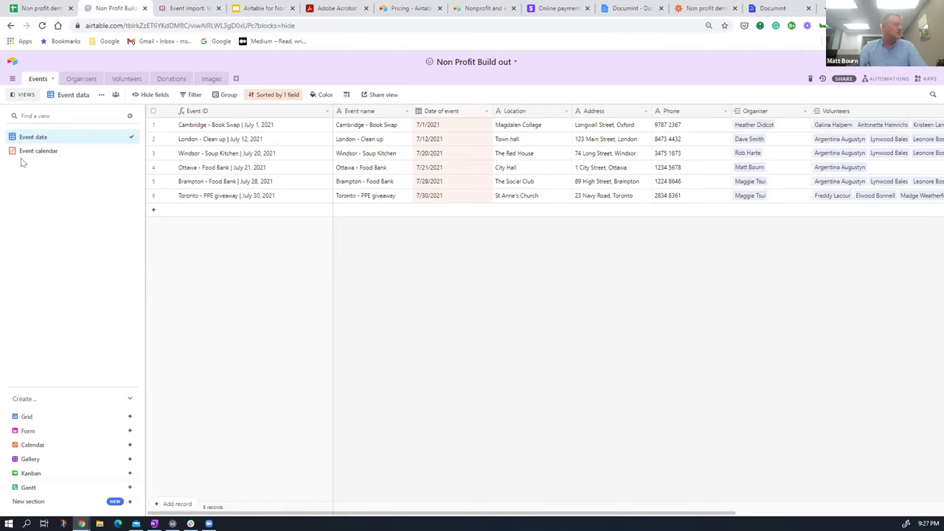
Create a calendar view of the Events table based on Date of event, filtered to event names containing "toronto"
{"action": "left_click", "coordinate": [33, 445]}
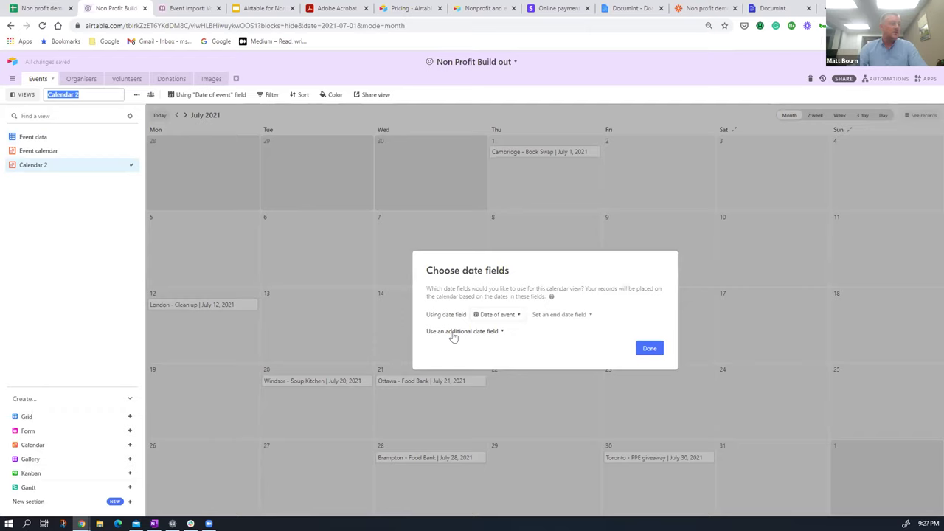
{"action": "left_click", "coordinate": [649, 350]}
{"action": "left_click", "coordinate": [234, 94]}
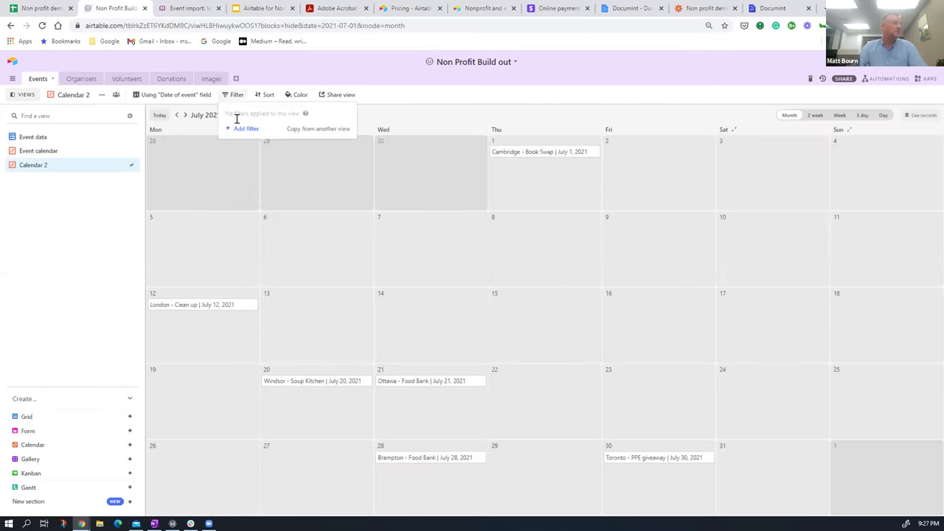
{"action": "left_click", "coordinate": [243, 129]}
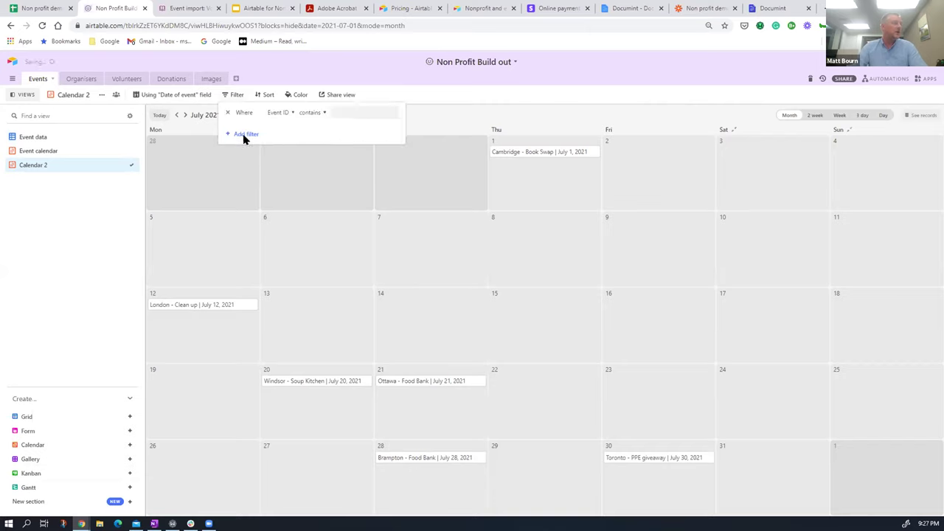
{"action": "left_click", "coordinate": [278, 114]}
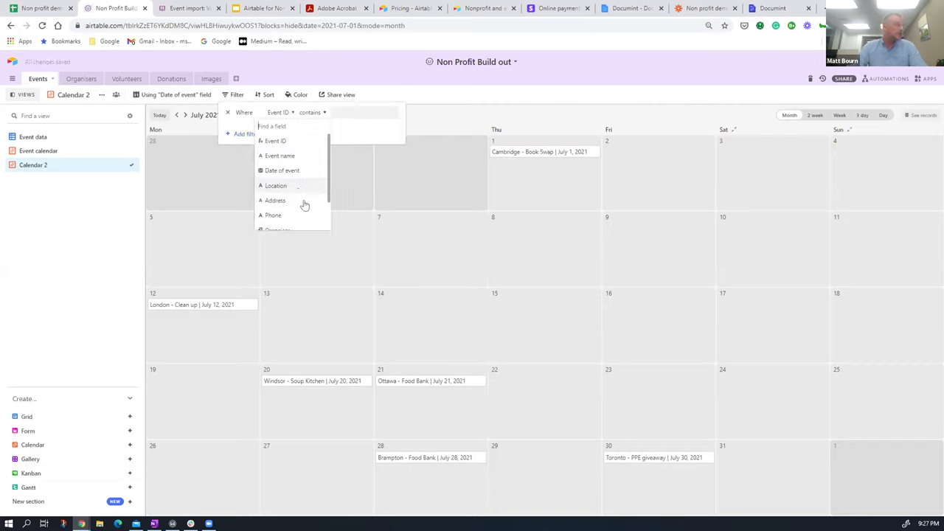
{"action": "scroll", "coordinate": [304, 206], "scroll_direction": "down", "scroll_amount": 2}
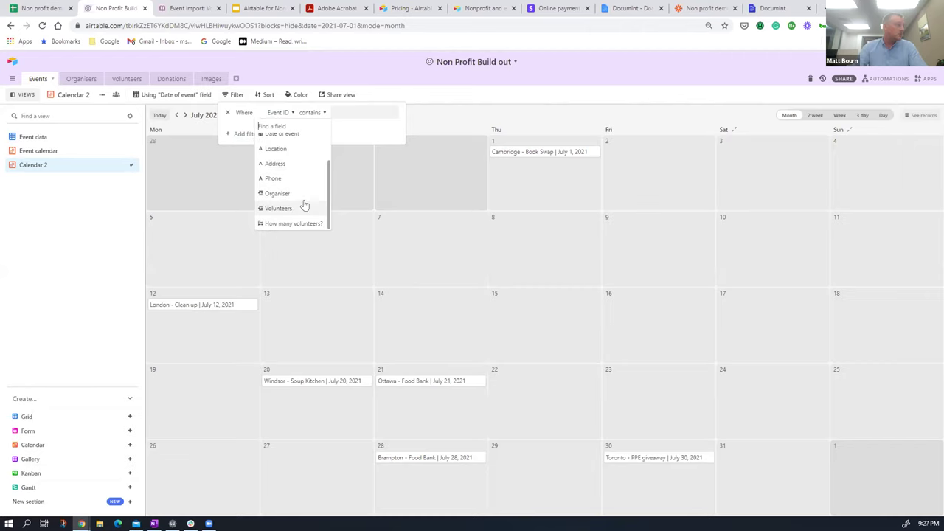
{"action": "scroll", "coordinate": [301, 209], "scroll_direction": "up", "scroll_amount": 2}
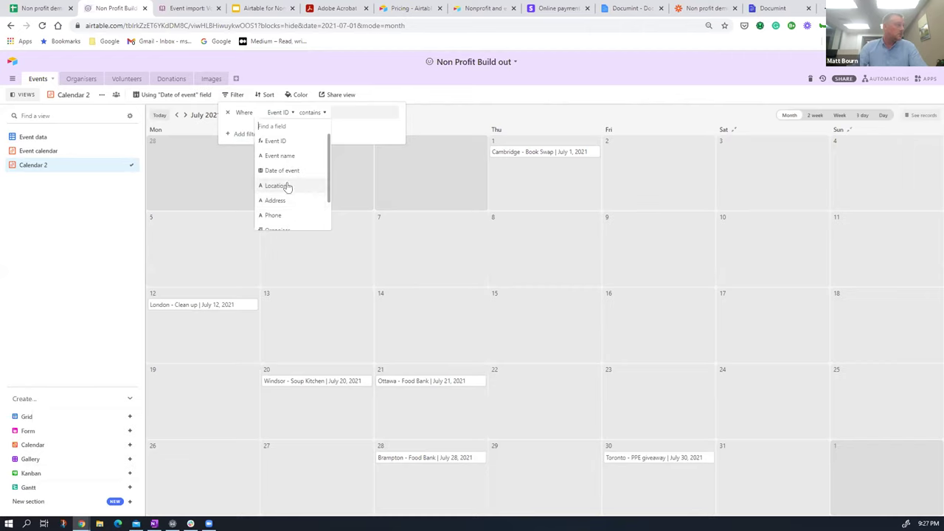
{"action": "left_click", "coordinate": [287, 156]}
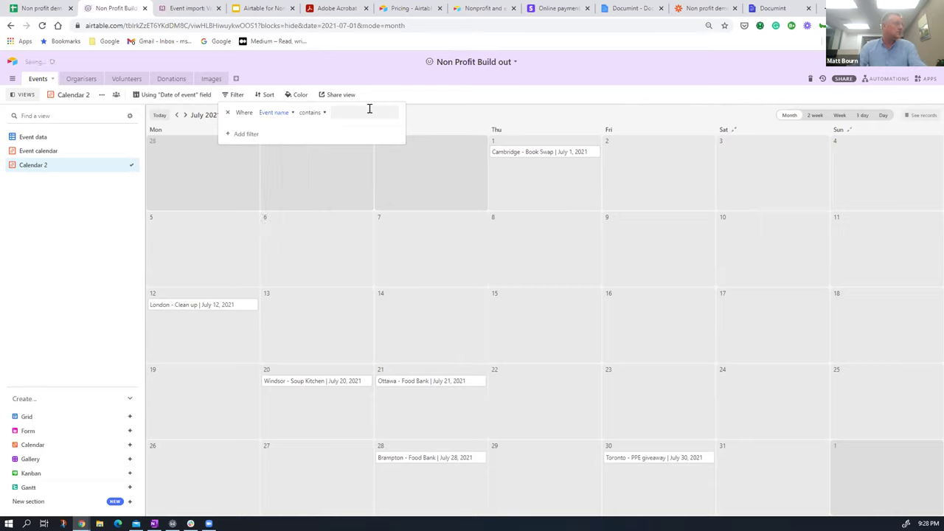
{"action": "left_click", "coordinate": [366, 111]}
{"action": "type", "text": "tor"}
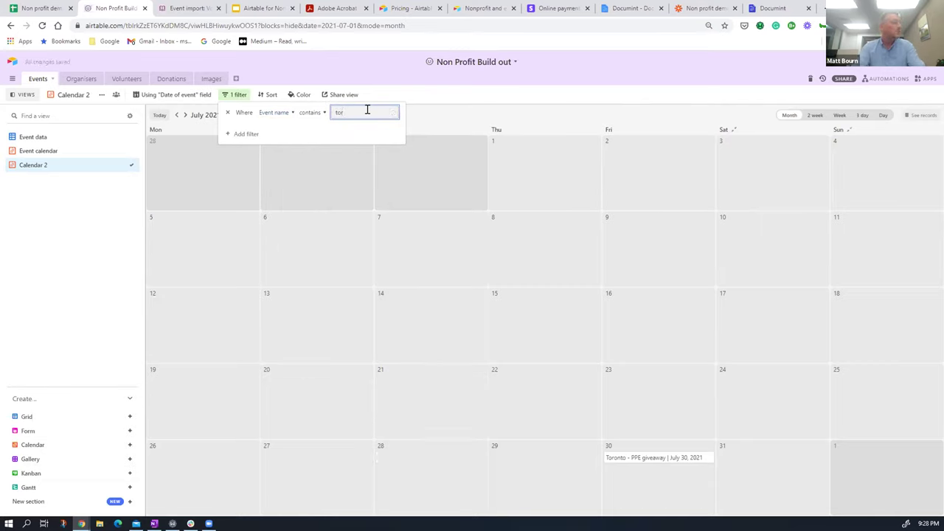
{"action": "type", "text": "onto"}
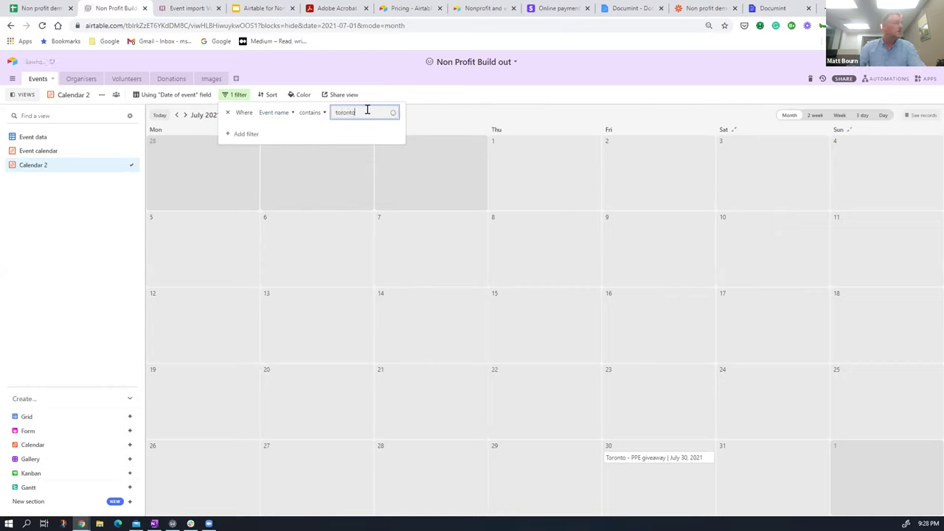
{"action": "left_click", "coordinate": [324, 197]}
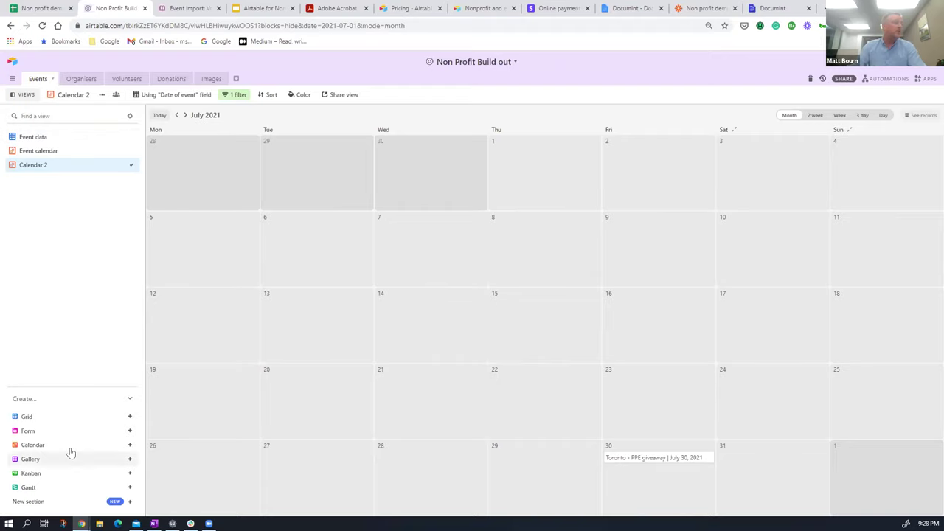
Look through the Organisers table, the Volunteers table and the volunteers' Card view
{"action": "left_click", "coordinate": [80, 78]}
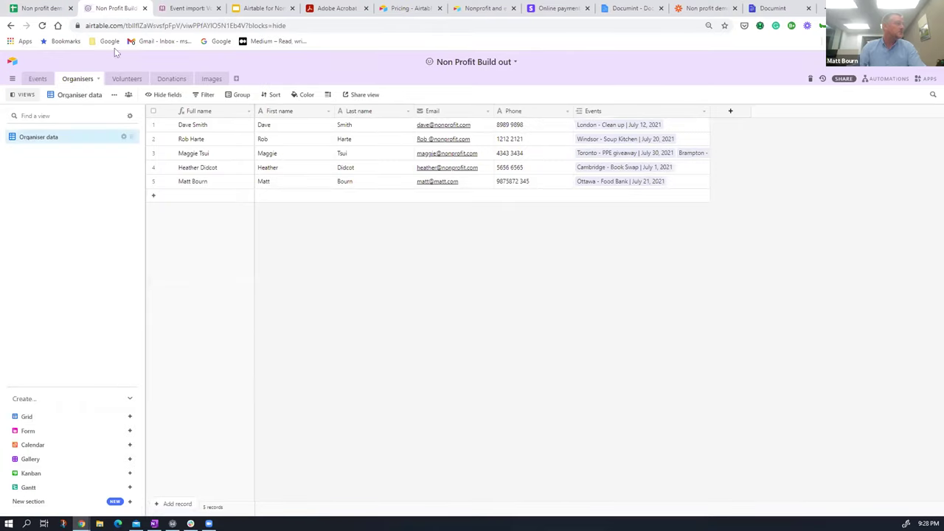
{"action": "left_click", "coordinate": [127, 81]}
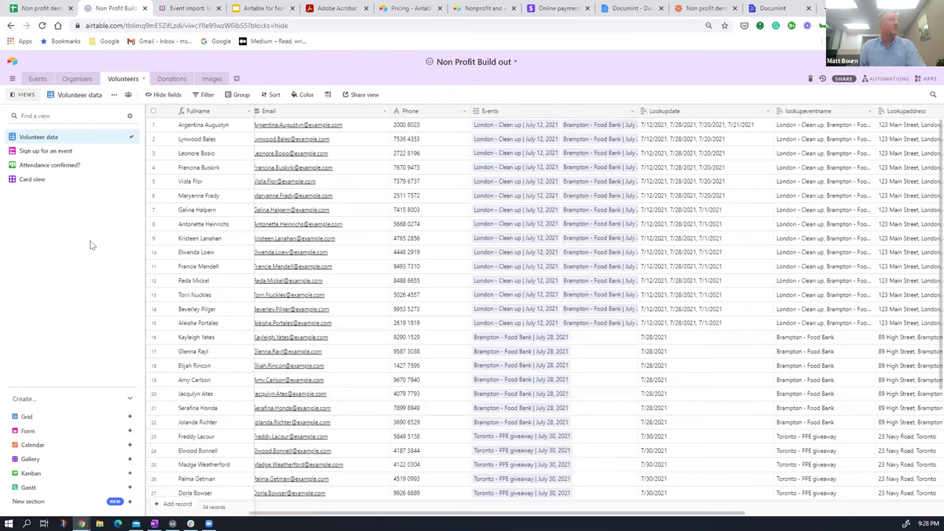
{"action": "left_click", "coordinate": [32, 180]}
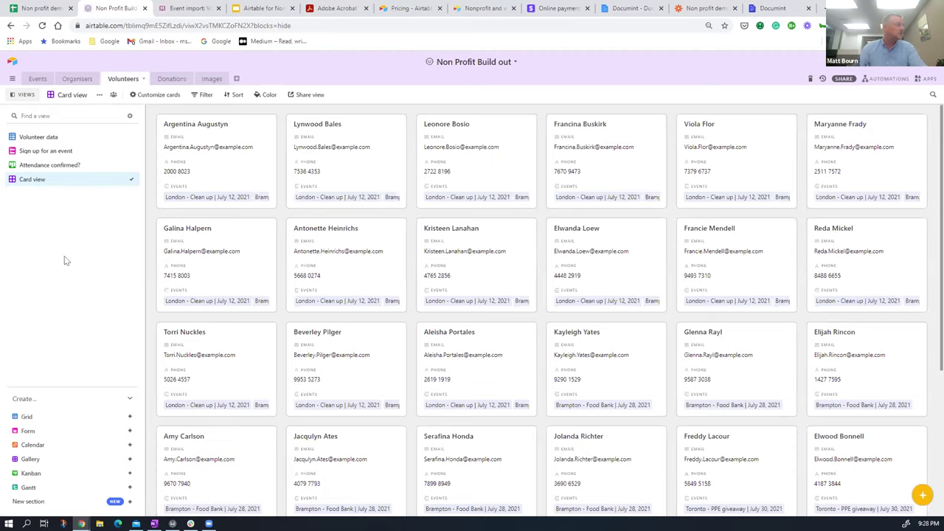
Move the first volunteer's card to the Awaiting reponse stack in Attendance confirmed? and check the Confirmed? field in Volunteer data
{"action": "left_click", "coordinate": [43, 165]}
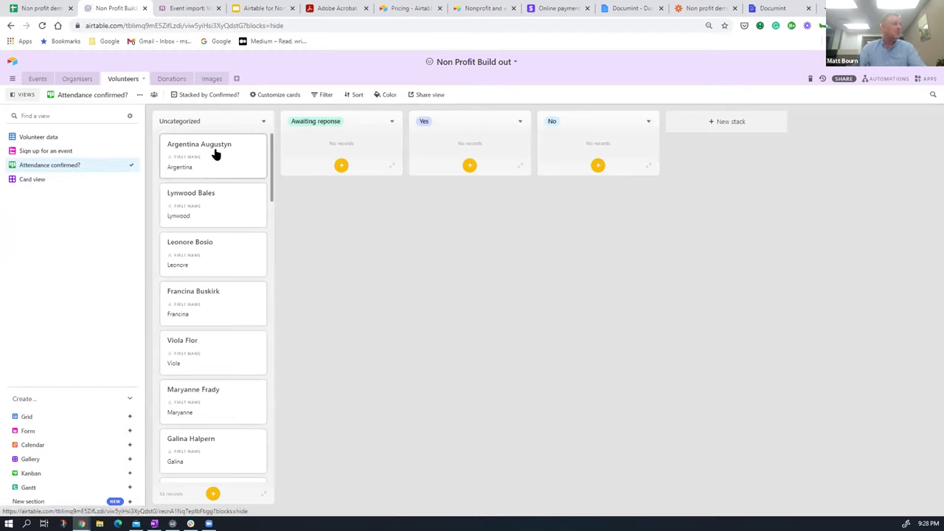
{"action": "left_click_drag", "start_coordinate": [213, 155], "coordinate": [347, 153]}
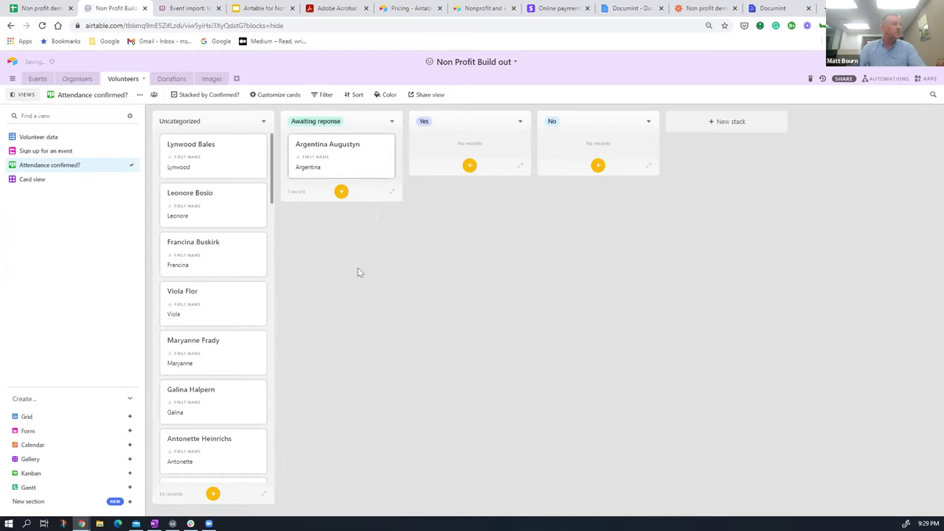
{"action": "left_click", "coordinate": [33, 137]}
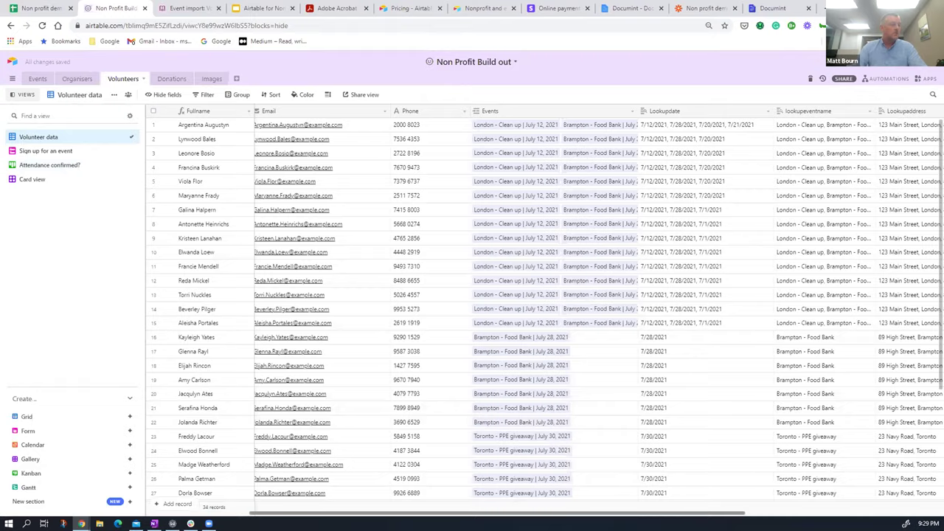
{"action": "scroll", "coordinate": [821, 134], "scroll_direction": "right", "scroll_amount": 10}
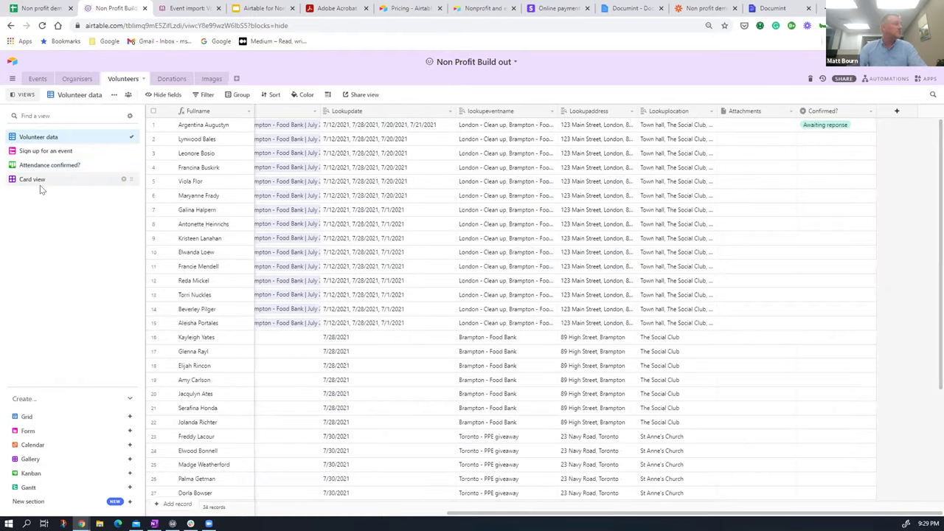
Set the first volunteer's Confirmed? field to No in the Volunteer data grid
{"action": "left_click", "coordinate": [859, 125]}
{"action": "left_click", "coordinate": [851, 126]}
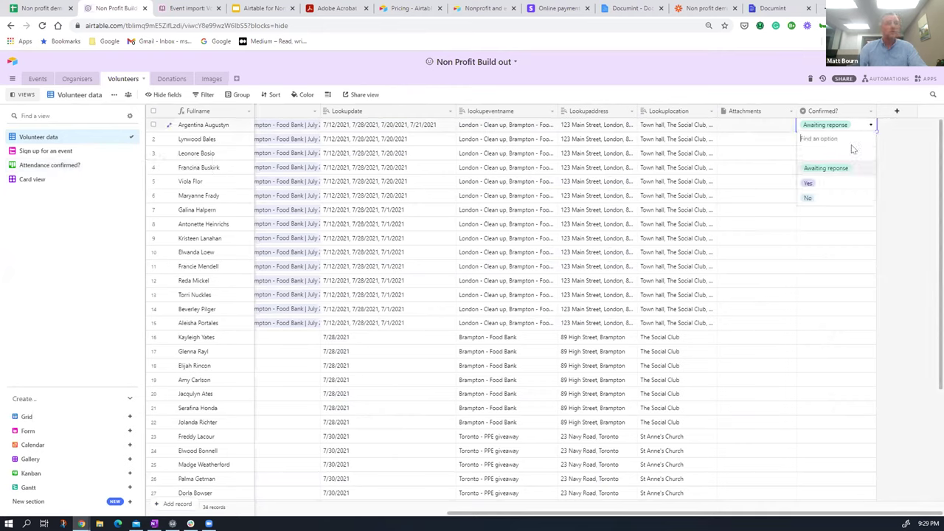
{"action": "left_click", "coordinate": [814, 198]}
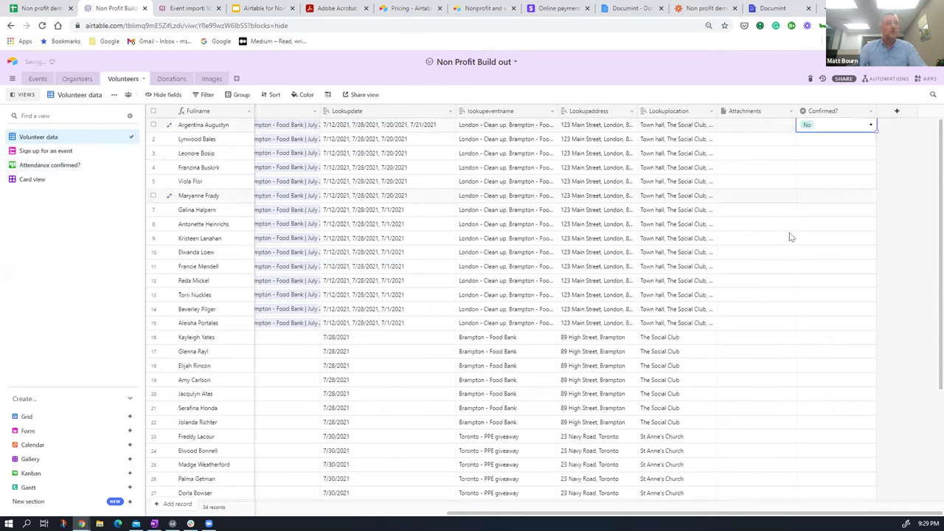
{"action": "left_click", "coordinate": [68, 280]}
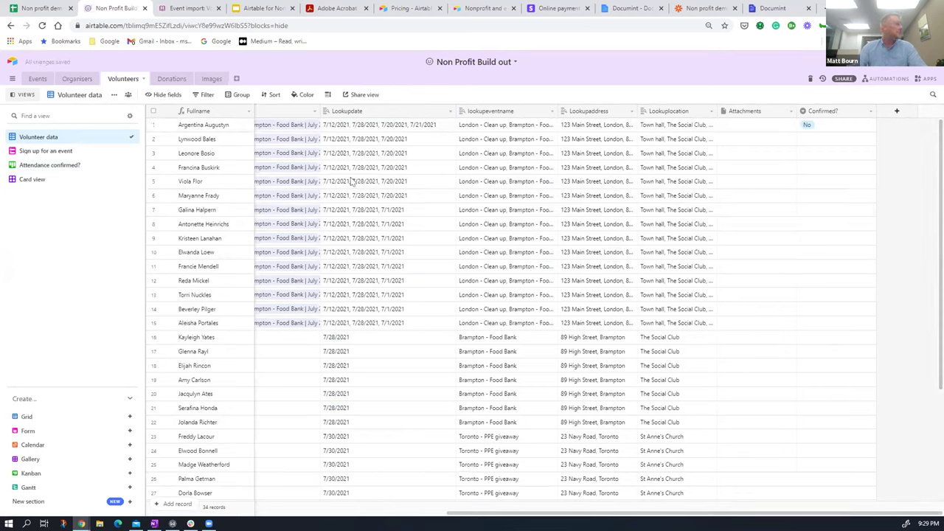
Move the first volunteer's card from the No stack back to Uncategorized and review the Volunteer data grid
{"action": "left_click", "coordinate": [38, 166]}
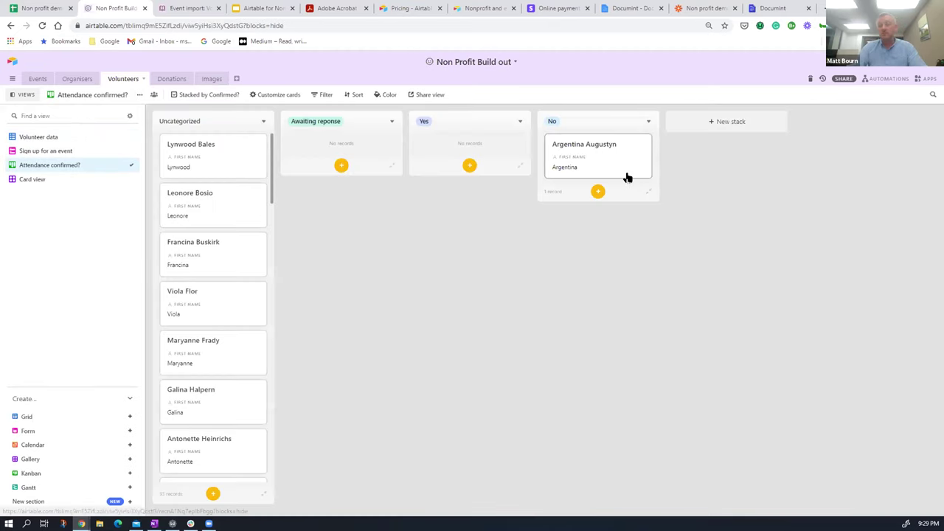
{"action": "left_click_drag", "start_coordinate": [612, 162], "coordinate": [223, 152]}
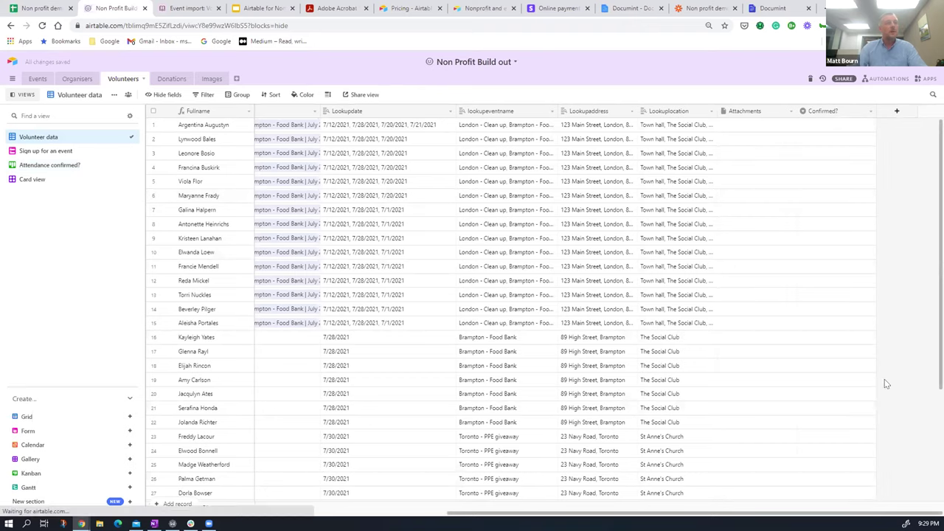
{"action": "scroll", "coordinate": [546, 310], "scroll_direction": "left", "scroll_amount": 10}
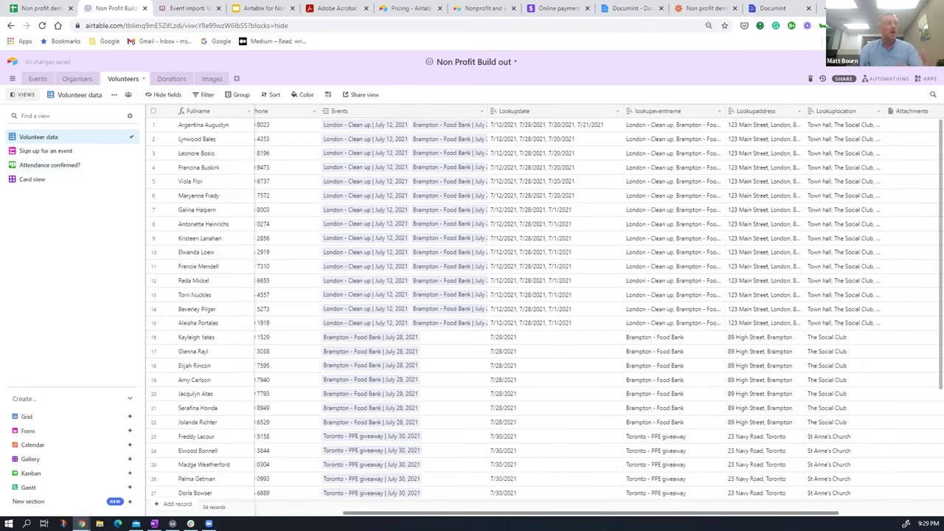
{"action": "scroll", "coordinate": [545, 310], "scroll_direction": "left", "scroll_amount": 5}
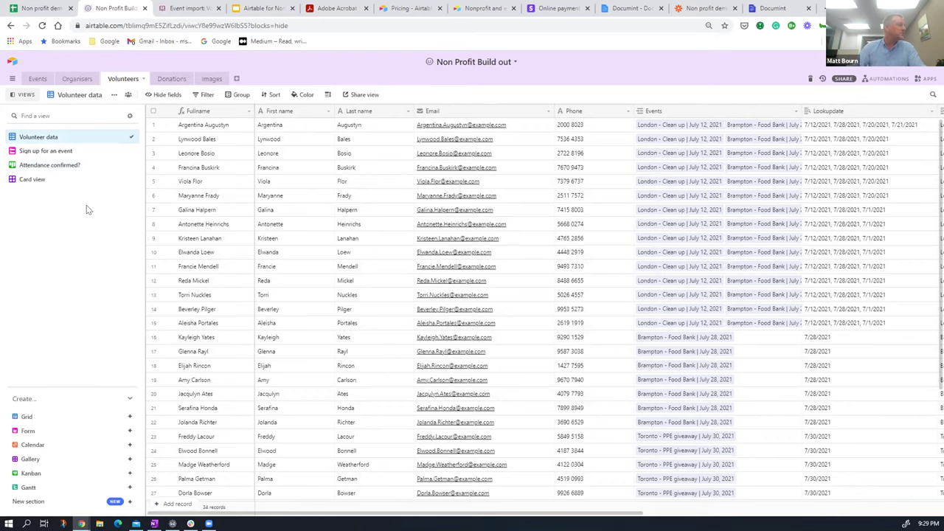
Examine the layout and fields of the Volunteers table's Sign up for an event form
{"action": "left_click", "coordinate": [46, 151]}
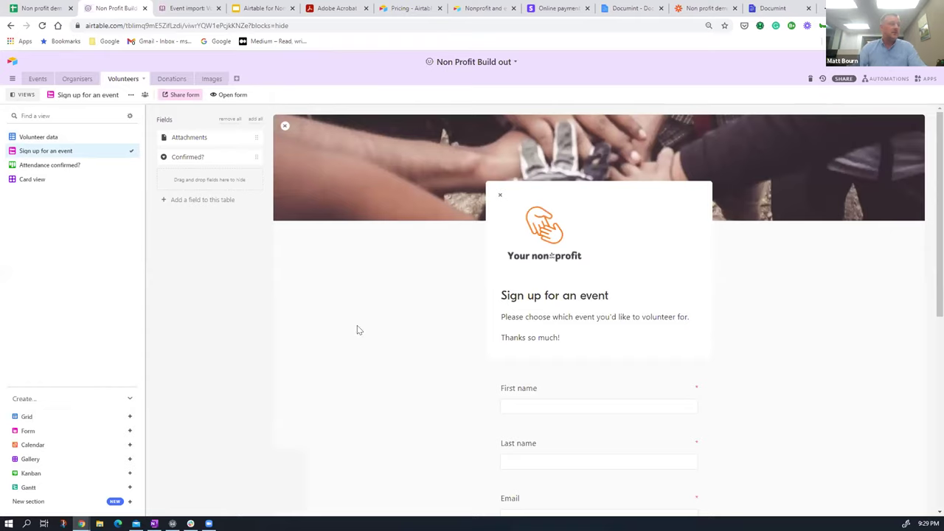
{"action": "scroll", "coordinate": [357, 329], "scroll_direction": "down", "scroll_amount": 2}
{"action": "scroll", "coordinate": [357, 330], "scroll_direction": "down", "scroll_amount": 2}
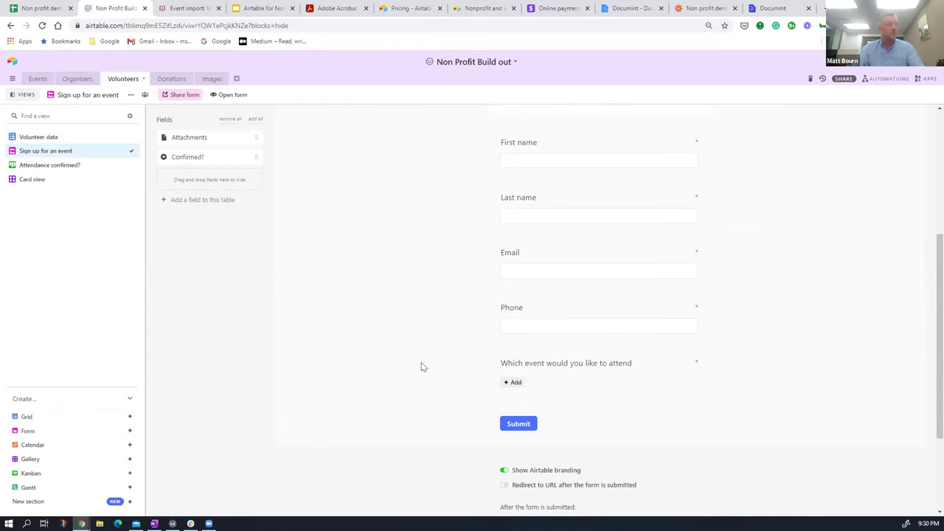
{"action": "scroll", "coordinate": [421, 364], "scroll_direction": "up", "scroll_amount": 1}
{"action": "scroll", "coordinate": [421, 366], "scroll_direction": "down", "scroll_amount": 2}
{"action": "scroll", "coordinate": [418, 368], "scroll_direction": "up", "scroll_amount": 3}
{"action": "scroll", "coordinate": [418, 366], "scroll_direction": "up", "scroll_amount": 1}
{"action": "scroll", "coordinate": [418, 366], "scroll_direction": "up", "scroll_amount": 1}
{"action": "scroll", "coordinate": [422, 371], "scroll_direction": "down", "scroll_amount": 1}
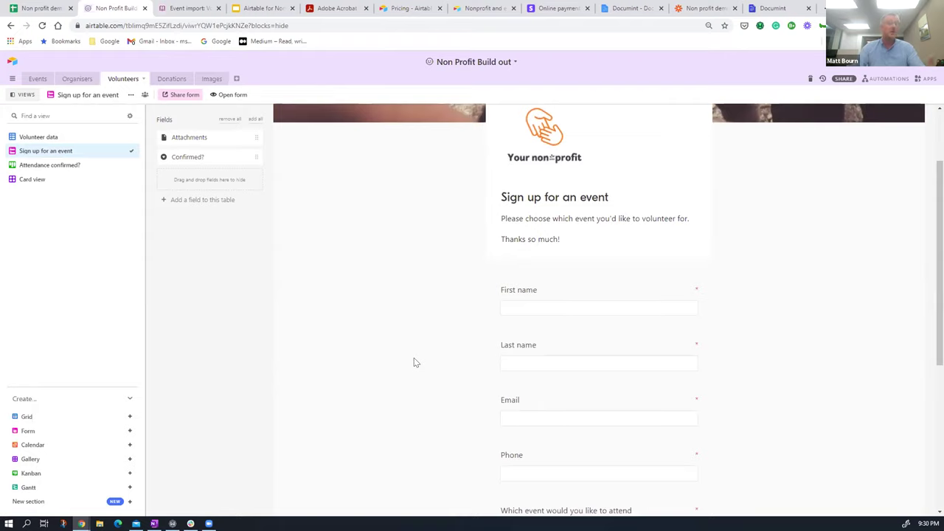
Open the public Sign up for an event form and enter the volunteer's first name, last name and e-mail address
{"action": "left_click", "coordinate": [232, 95]}
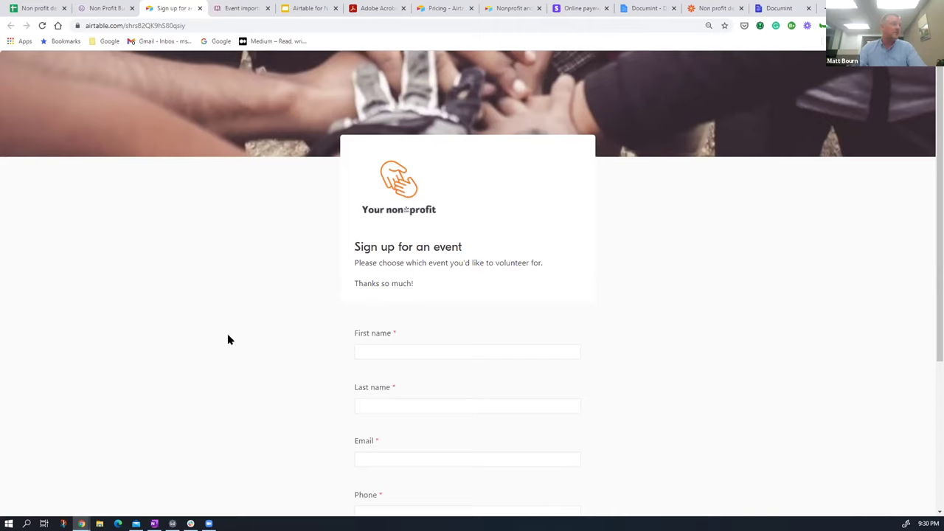
{"action": "scroll", "coordinate": [247, 365], "scroll_direction": "down", "scroll_amount": 3}
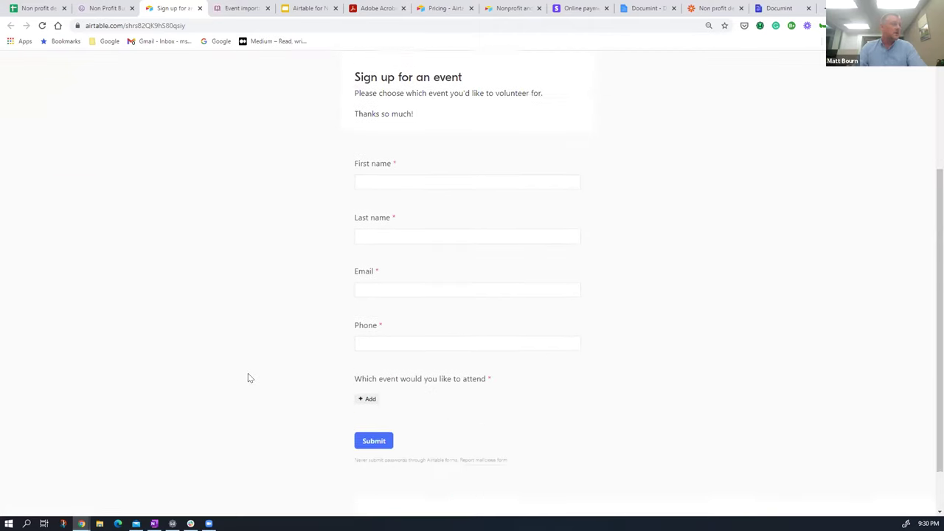
{"action": "scroll", "coordinate": [248, 373], "scroll_direction": "up", "scroll_amount": 1}
{"action": "left_click", "coordinate": [521, 273]}
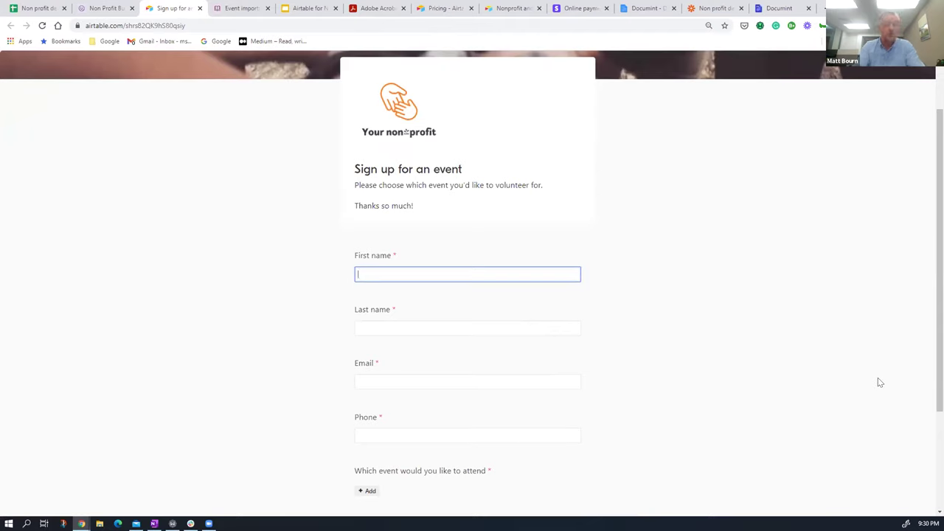
{"action": "type", "text": "Ryan"}
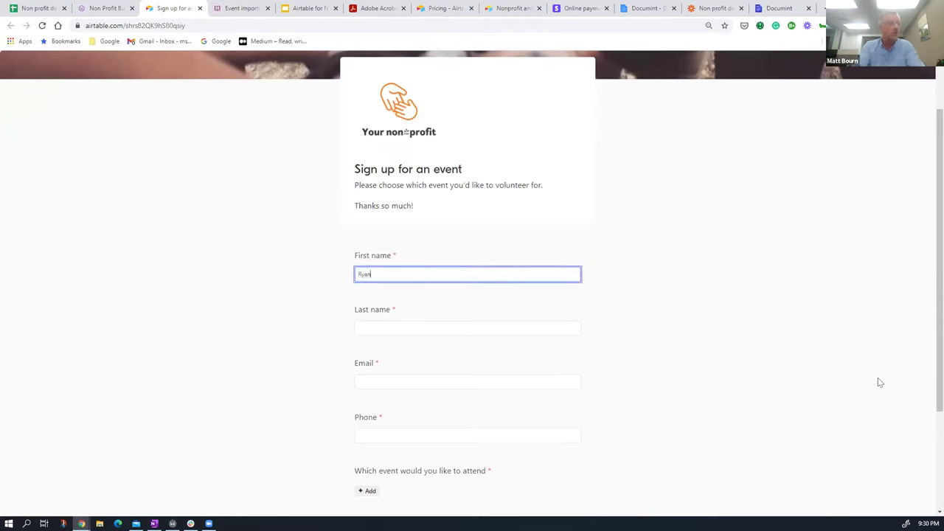
{"action": "key", "text": "Tab"}
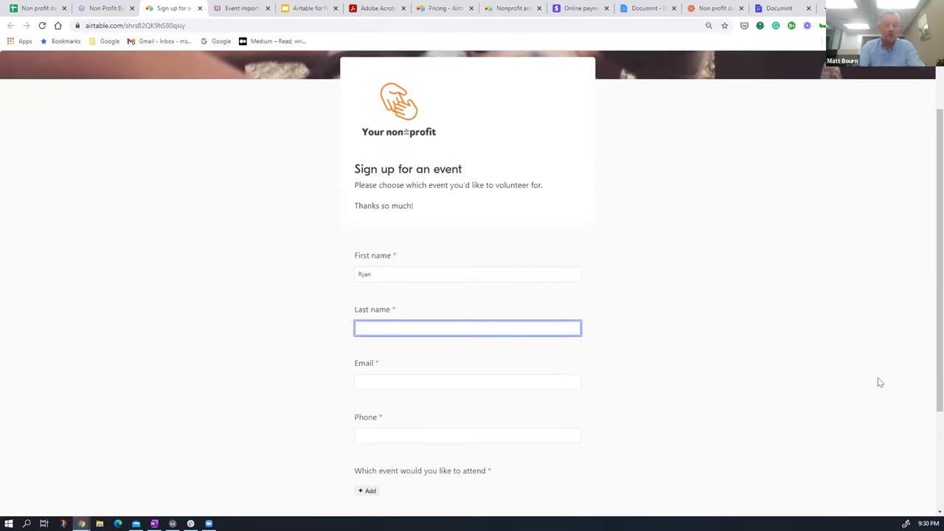
{"action": "type", "text": "Gosling"}
{"action": "key", "text": "Tab"}
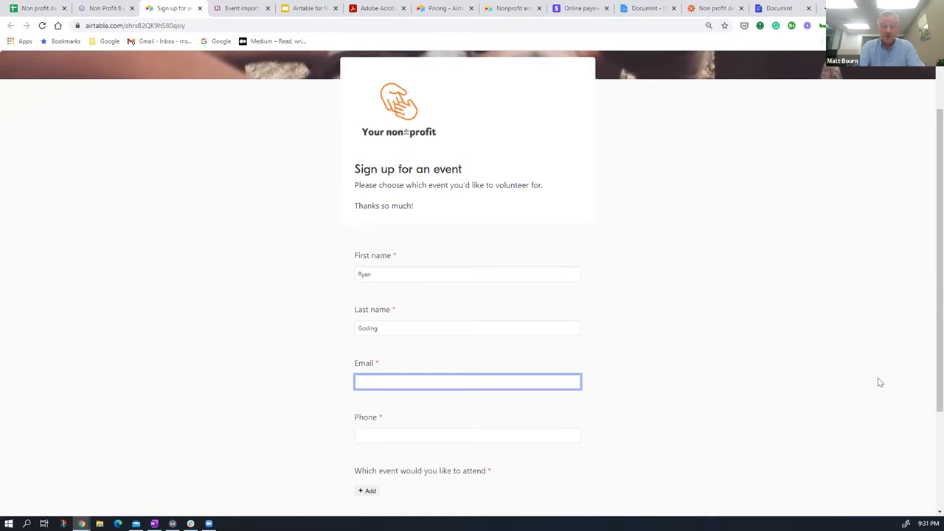
{"action": "type", "text": "go"}
{"action": "key", "text": "Down"}
{"action": "key", "text": "Return"}
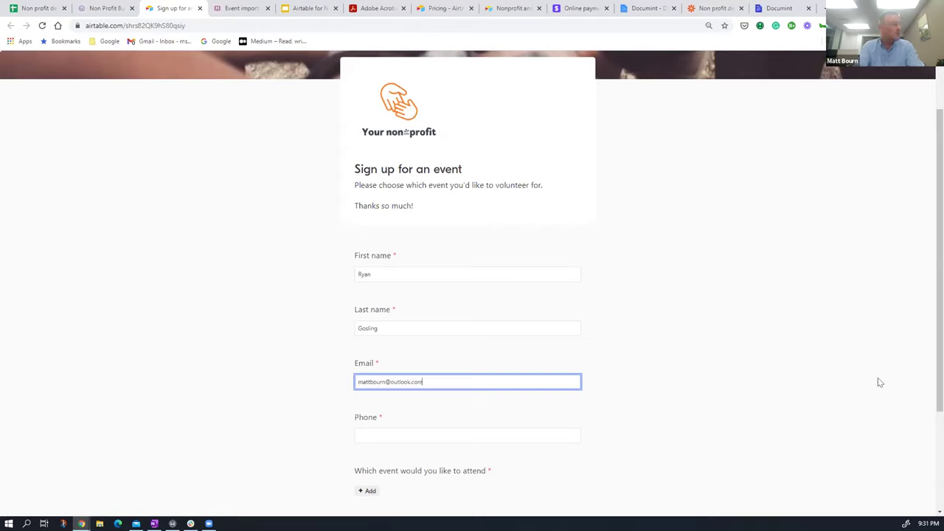
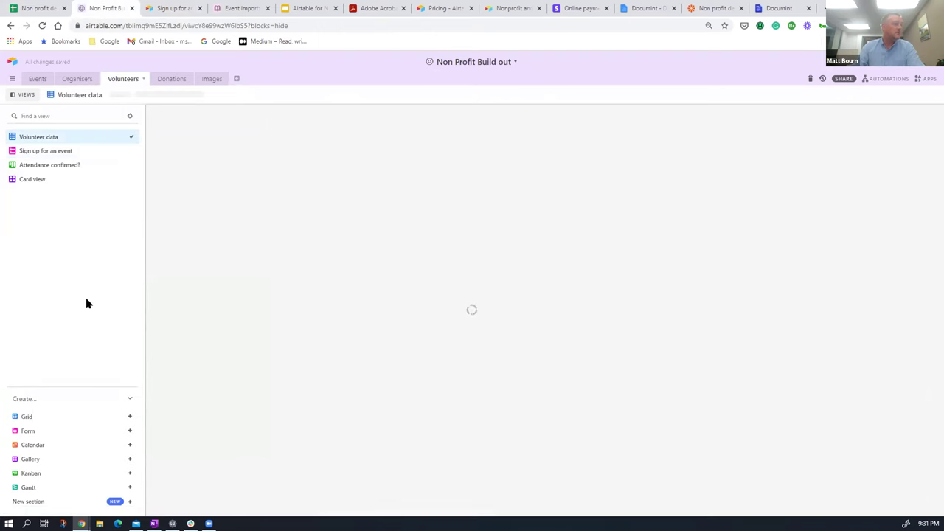
Examine the newest volunteer's record at the end of the Volunteer data grid, including its event, lookup, Attachments and Confirmed? fields
{"action": "scroll", "coordinate": [379, 284], "scroll_direction": "down", "scroll_amount": 5}
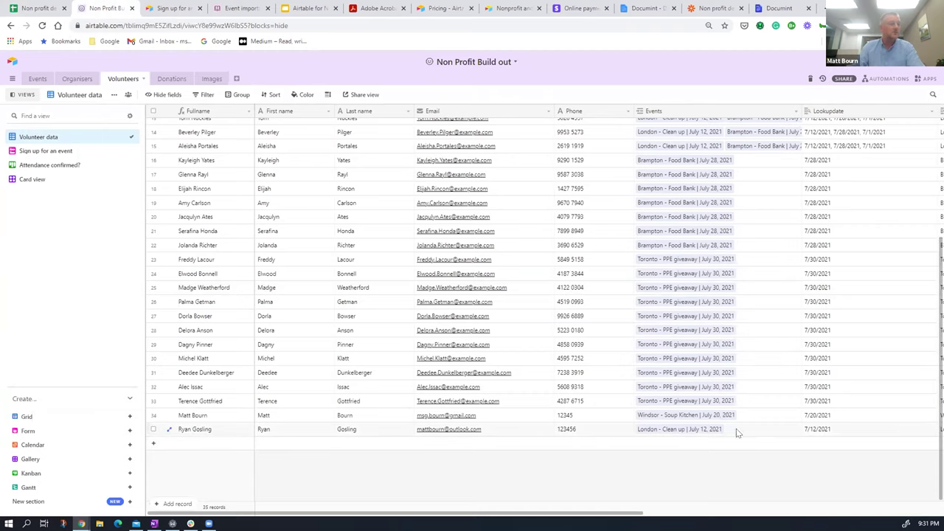
{"action": "scroll", "coordinate": [811, 510], "scroll_direction": "right", "scroll_amount": 1}
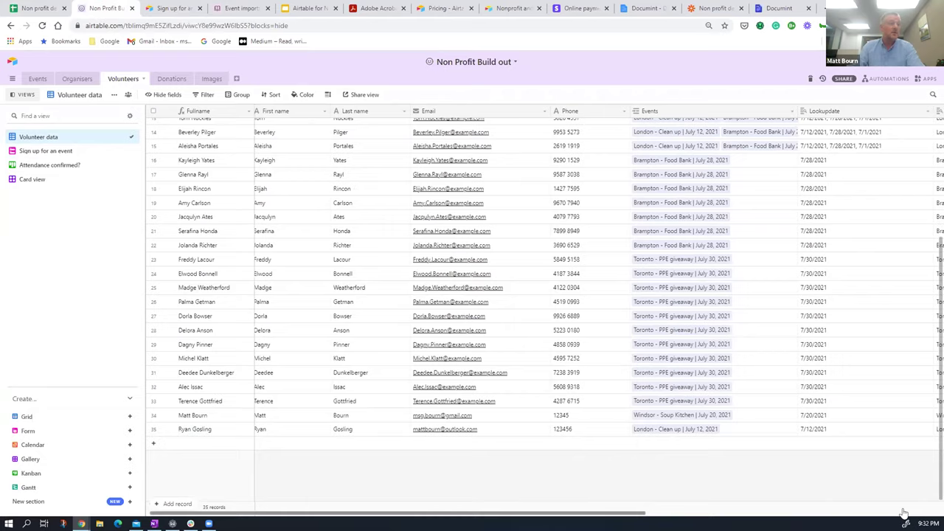
{"action": "scroll", "coordinate": [904, 512], "scroll_direction": "right", "scroll_amount": 10}
{"action": "scroll", "coordinate": [550, 449], "scroll_direction": "left", "scroll_amount": 5}
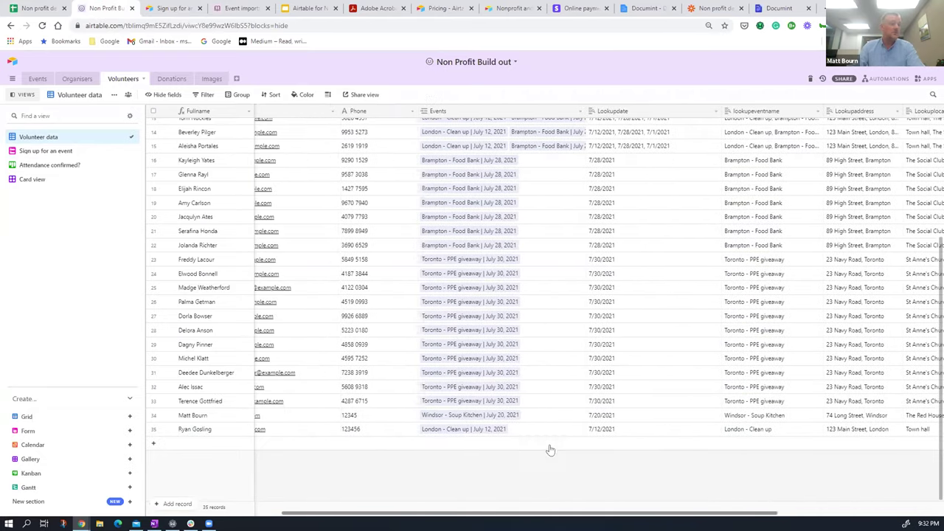
{"action": "scroll", "coordinate": [590, 457], "scroll_direction": "left", "scroll_amount": 5}
{"action": "scroll", "coordinate": [782, 432], "scroll_direction": "right", "scroll_amount": 3}
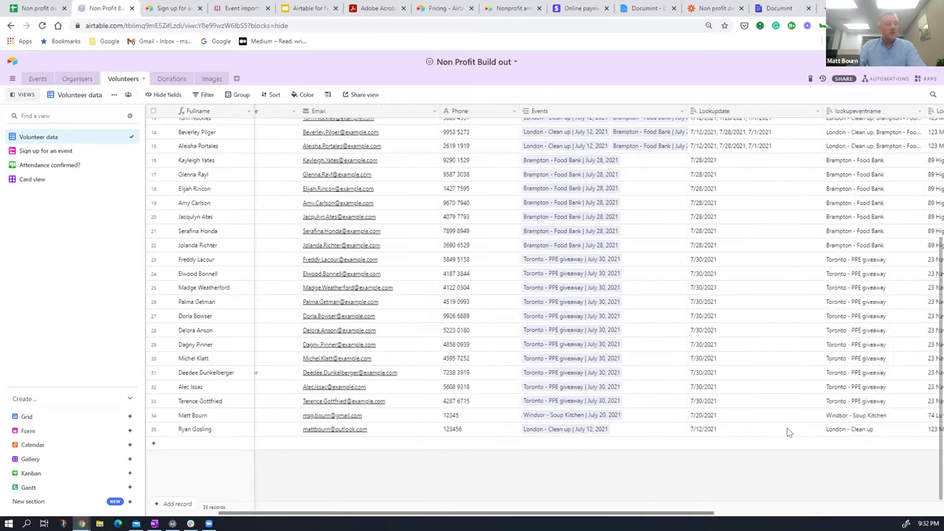
{"action": "scroll", "coordinate": [787, 432], "scroll_direction": "right", "scroll_amount": 5}
{"action": "scroll", "coordinate": [752, 463], "scroll_direction": "right", "scroll_amount": 3}
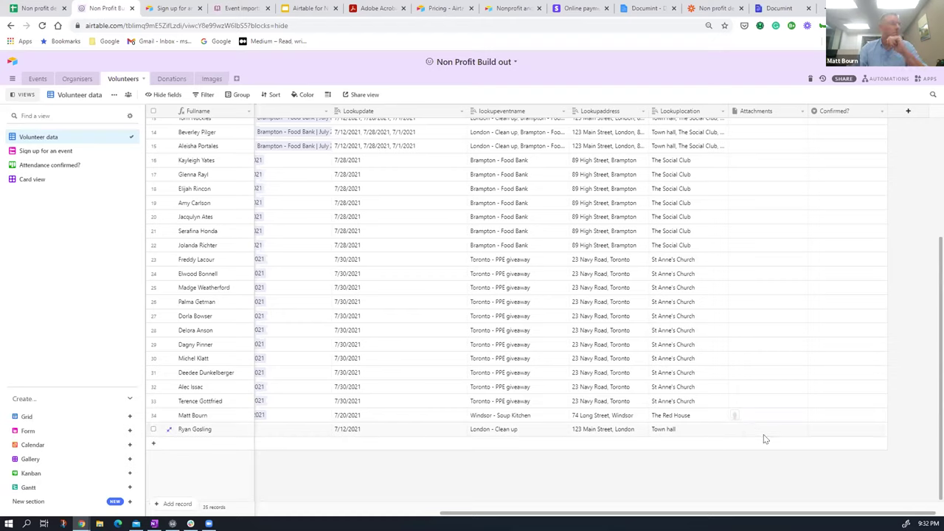
Open the Airtable pricing page and examine the Free, Plus, Pro and Enterprise plan summaries
{"action": "left_click", "coordinate": [438, 7]}
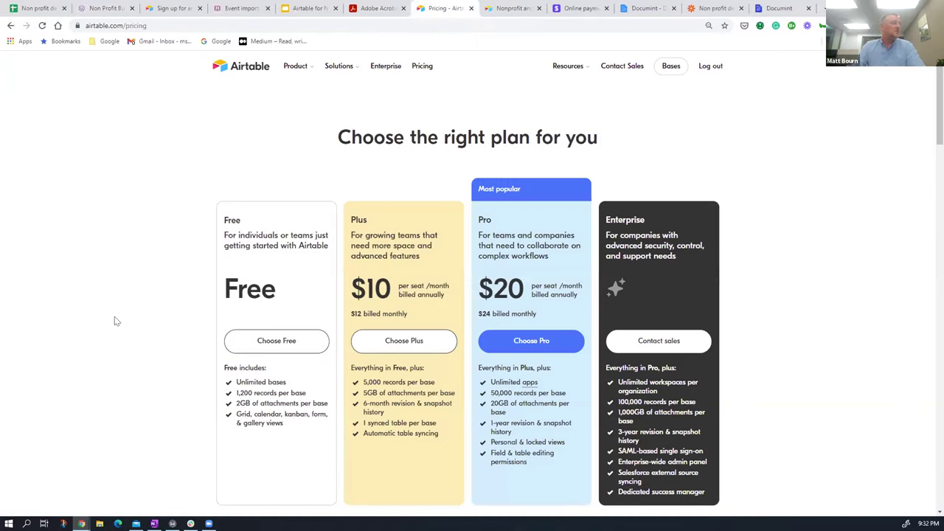
{"action": "scroll", "coordinate": [132, 325], "scroll_direction": "down", "scroll_amount": 1}
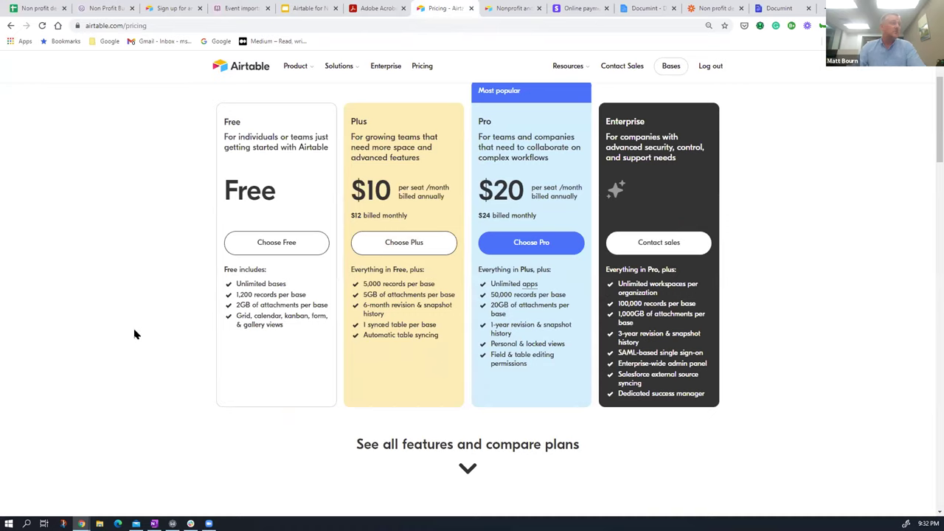
{"action": "scroll", "coordinate": [134, 329], "scroll_direction": "down", "scroll_amount": 2}
{"action": "scroll", "coordinate": [136, 335], "scroll_direction": "up", "scroll_amount": 3}
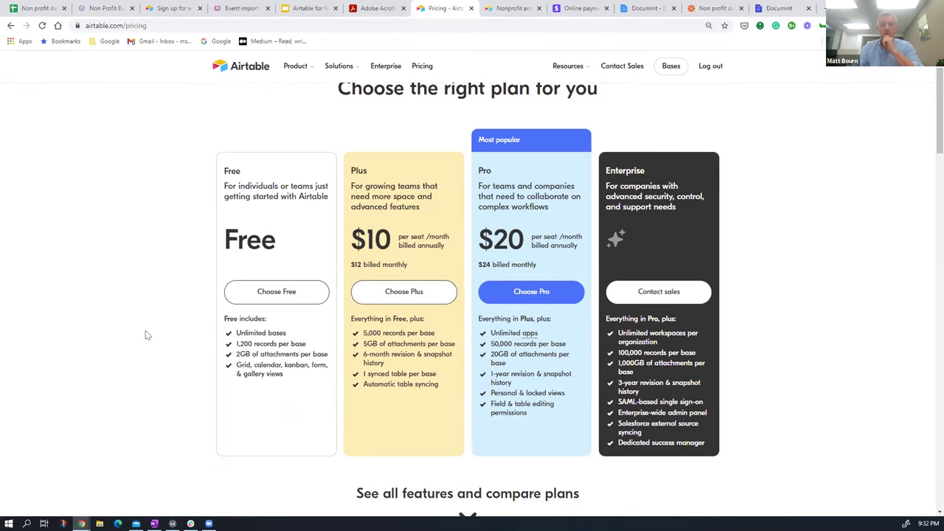
Examine the Compare our plans table for record limits, views, apps, automations, sync and customization options
{"action": "scroll", "coordinate": [143, 332], "scroll_direction": "down", "scroll_amount": 8}
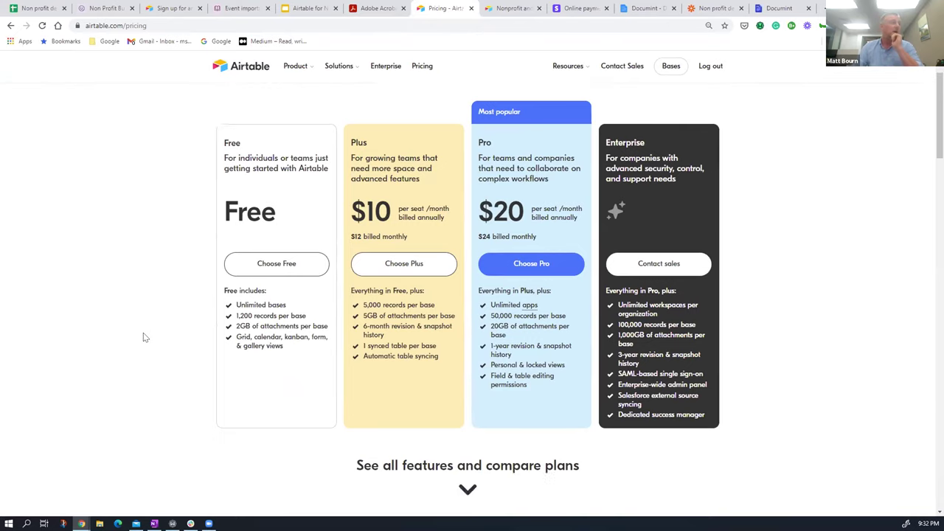
{"action": "scroll", "coordinate": [145, 331], "scroll_direction": "down", "scroll_amount": 1}
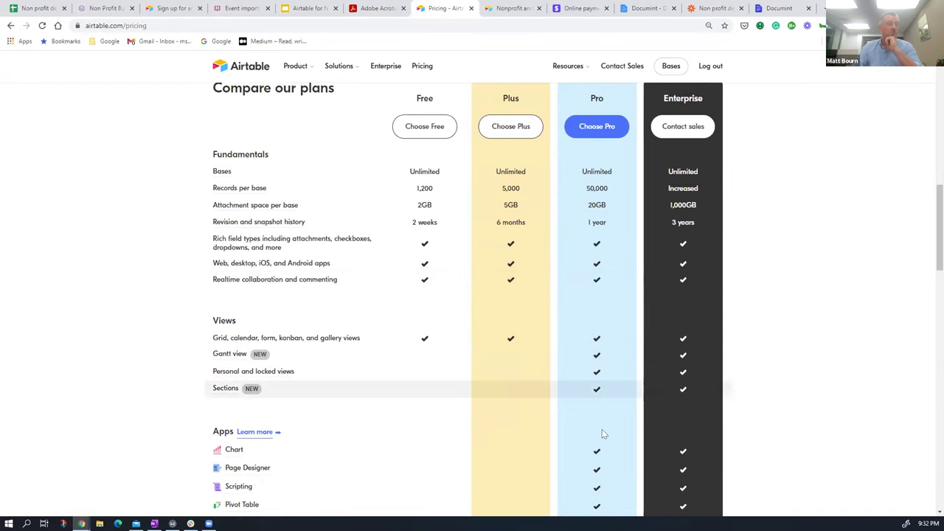
{"action": "scroll", "coordinate": [143, 398], "scroll_direction": "down", "scroll_amount": 1}
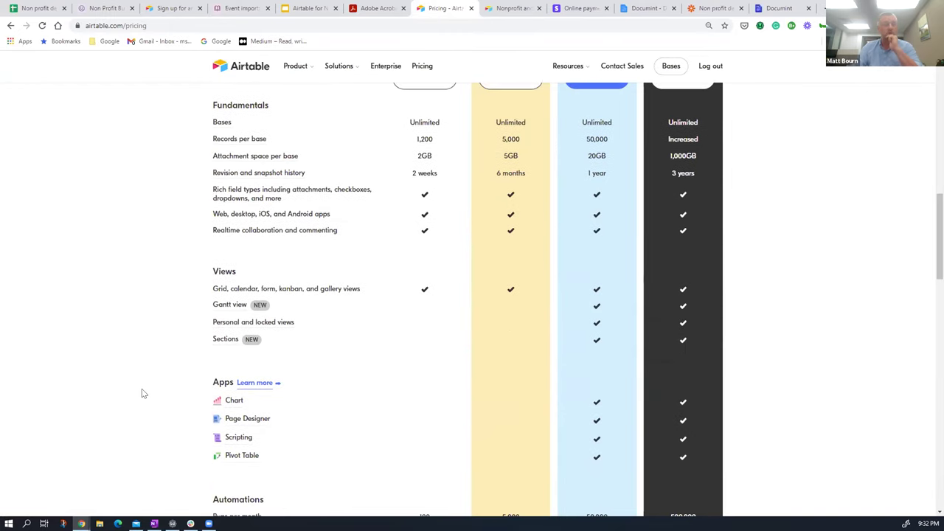
{"action": "scroll", "coordinate": [137, 398], "scroll_direction": "down", "scroll_amount": 1}
{"action": "scroll", "coordinate": [137, 398], "scroll_direction": "down", "scroll_amount": 1}
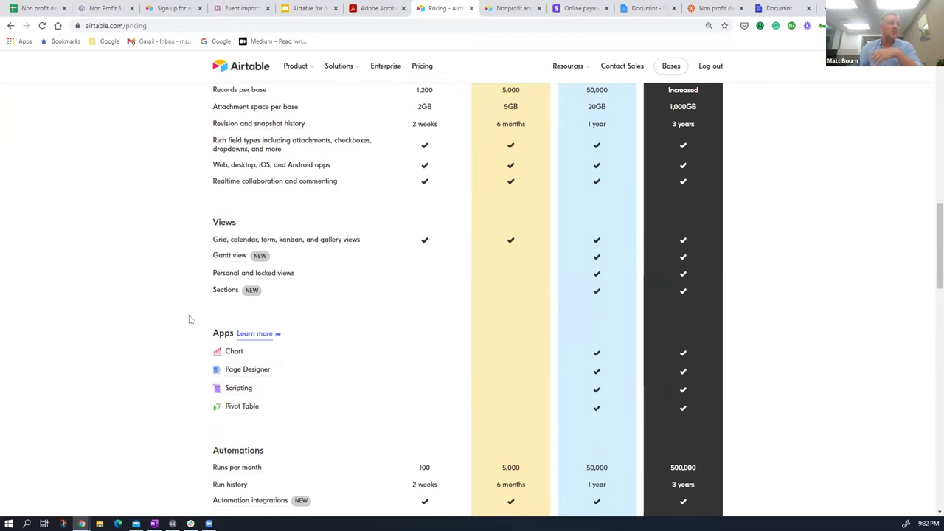
{"action": "scroll", "coordinate": [189, 315], "scroll_direction": "up", "scroll_amount": 2}
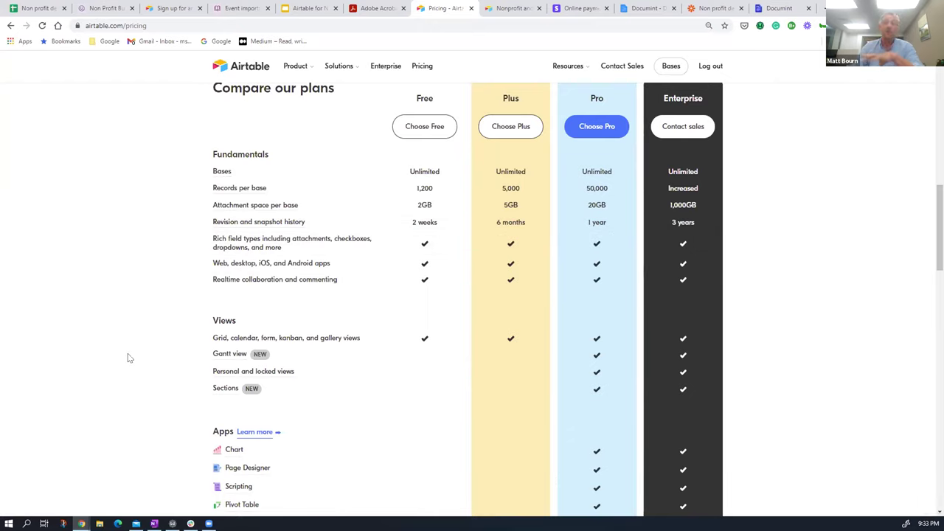
{"action": "scroll", "coordinate": [137, 356], "scroll_direction": "down", "scroll_amount": 4}
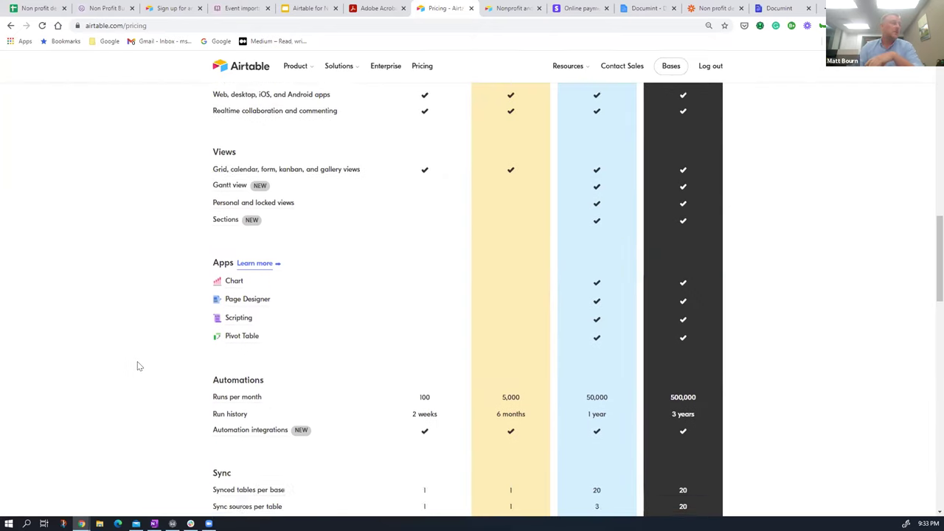
{"action": "scroll", "coordinate": [138, 362], "scroll_direction": "down", "scroll_amount": 1}
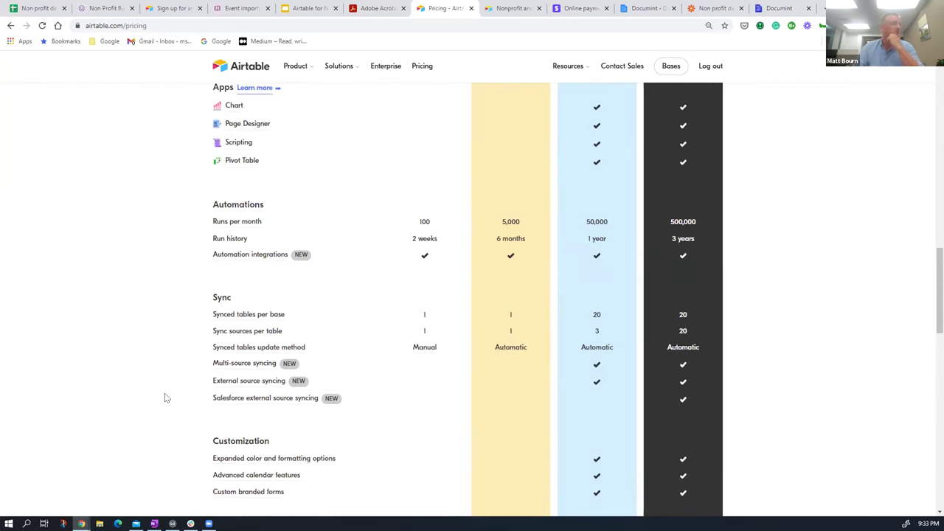
{"action": "scroll", "coordinate": [163, 390], "scroll_direction": "down", "scroll_amount": 1}
{"action": "scroll", "coordinate": [161, 387], "scroll_direction": "up", "scroll_amount": 7}
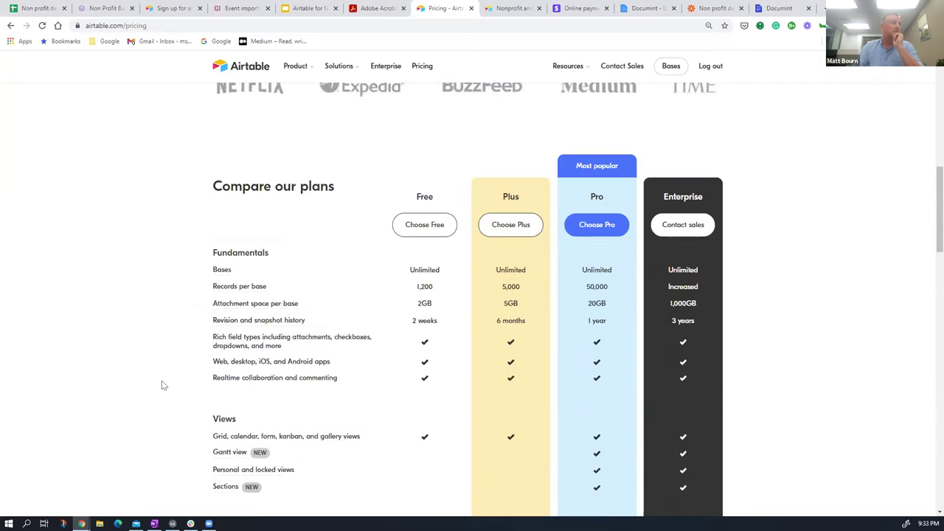
{"action": "scroll", "coordinate": [162, 381], "scroll_direction": "up", "scroll_amount": 8}
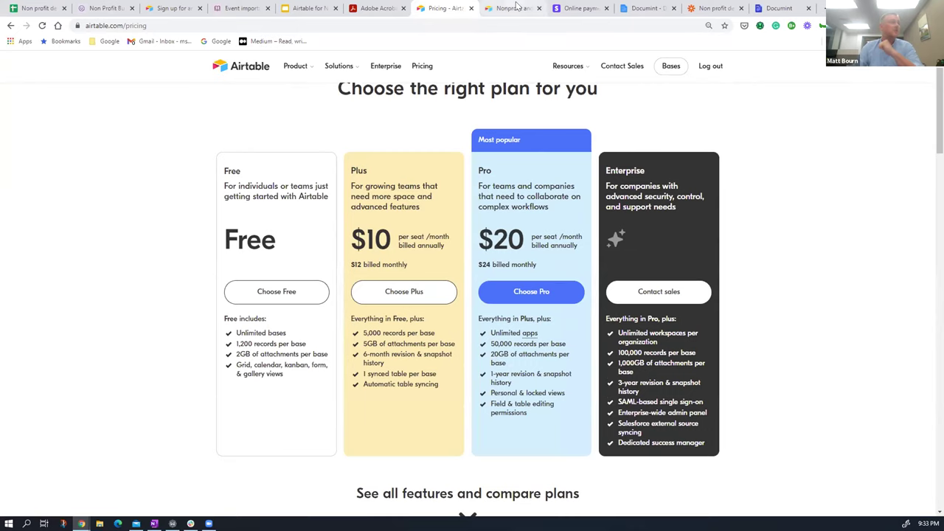
Open the Nonprofit and educational plans FAQs article and highlight the sentence about the discount on Plus licenses
{"action": "left_click", "coordinate": [513, 8]}
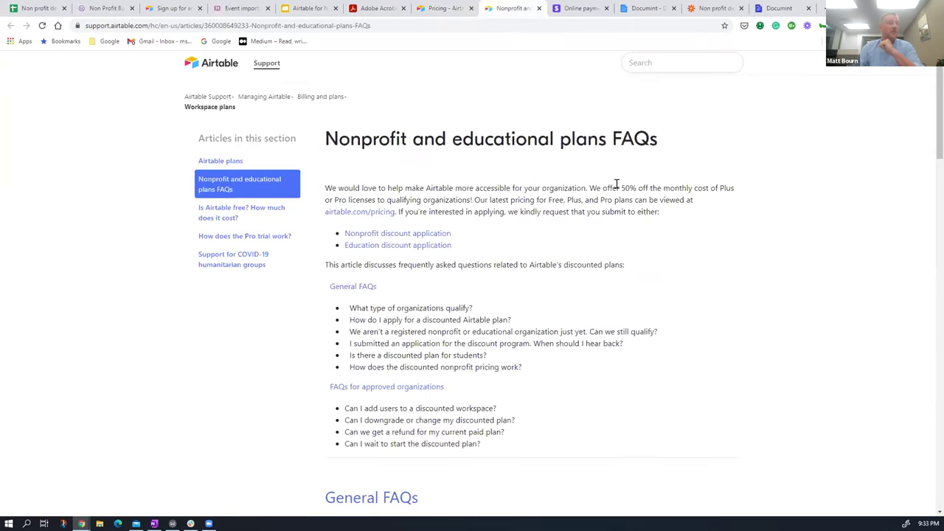
{"action": "left_click_drag", "start_coordinate": [602, 187], "coordinate": [735, 181]}
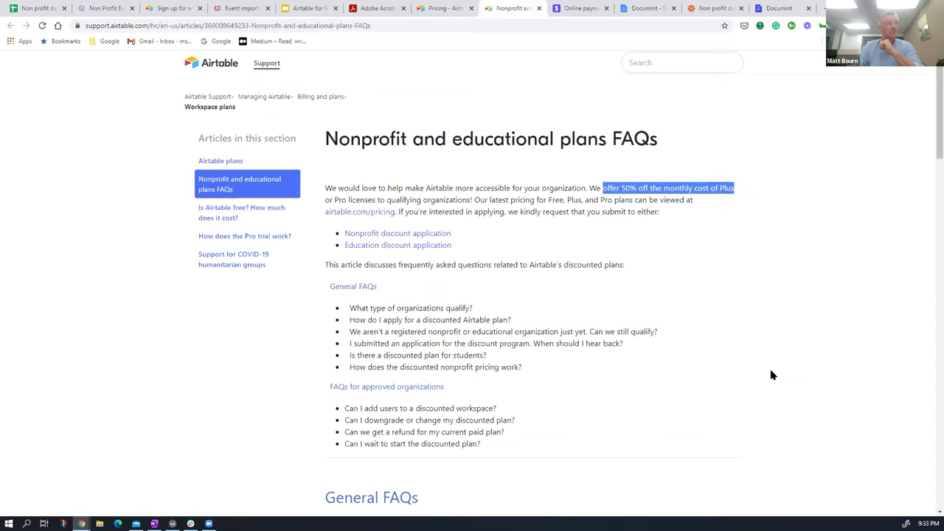
{"action": "left_click", "coordinate": [783, 332]}
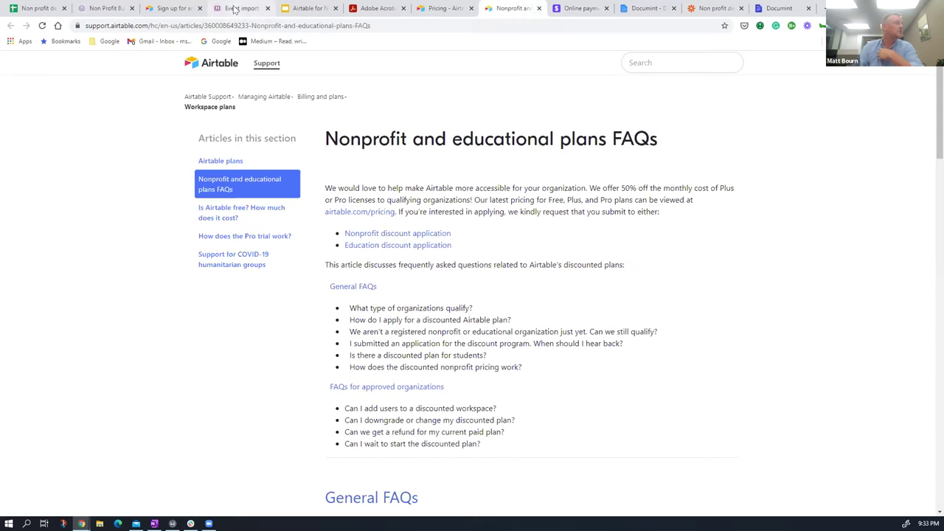
Return to the Non Profit Build out base, view the Events table, and check the newest volunteer's Attachments field in Volunteer data
{"action": "left_click", "coordinate": [106, 8]}
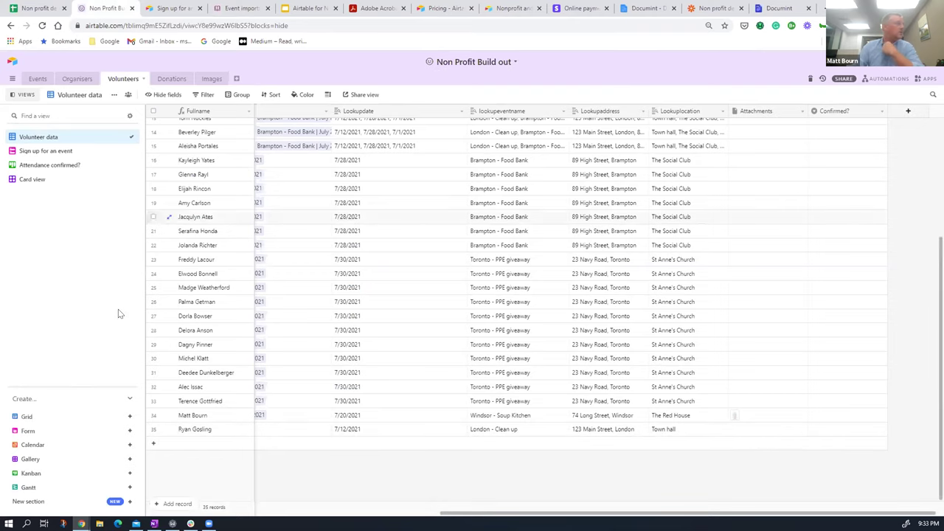
{"action": "left_click", "coordinate": [33, 78]}
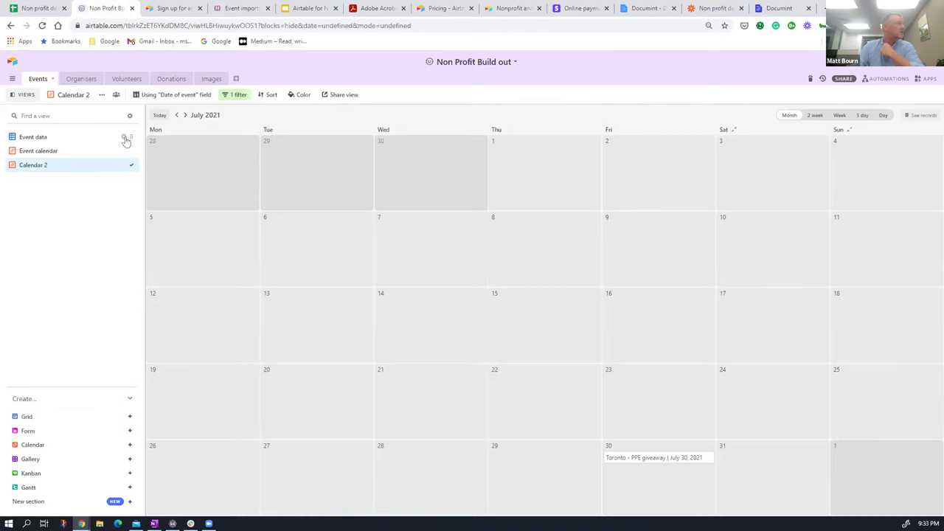
{"action": "left_click", "coordinate": [124, 79]}
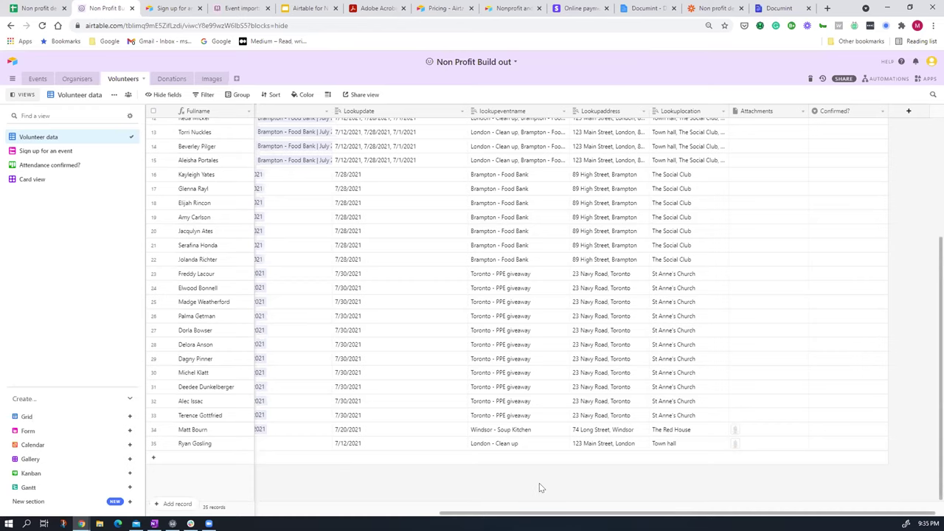
{"action": "scroll", "coordinate": [537, 469], "scroll_direction": "down", "scroll_amount": 1}
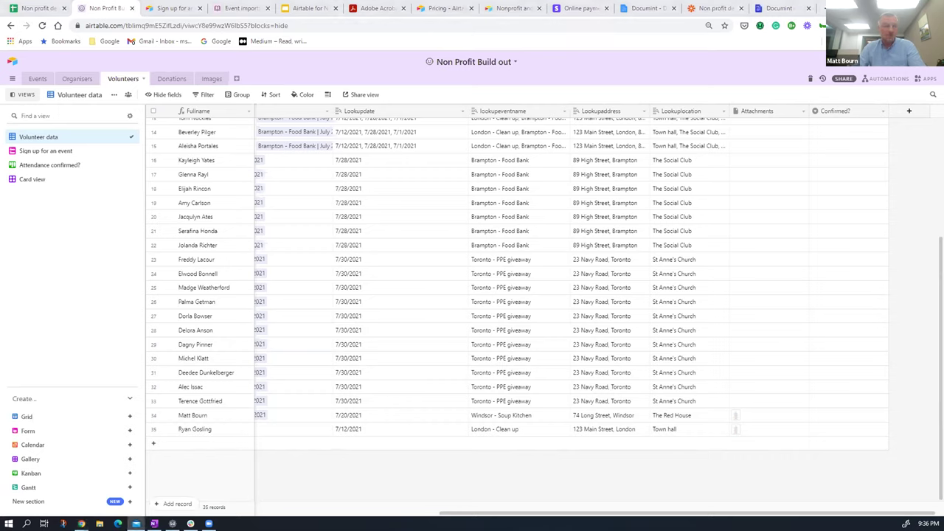
Switch to Outlook, open the London - Clean up booking e-mail, and view its attached volunteer confirmation PDF
{"action": "left_click", "coordinate": [136, 524]}
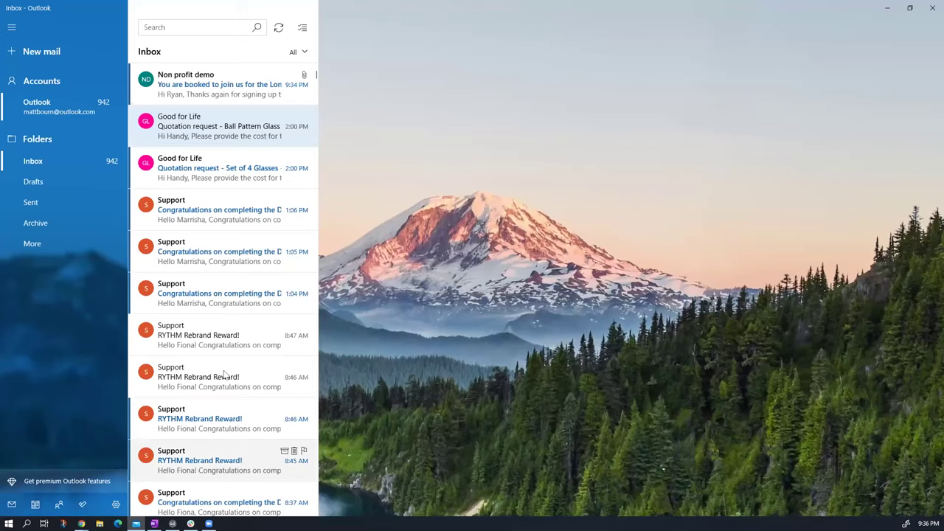
{"action": "left_click", "coordinate": [211, 88]}
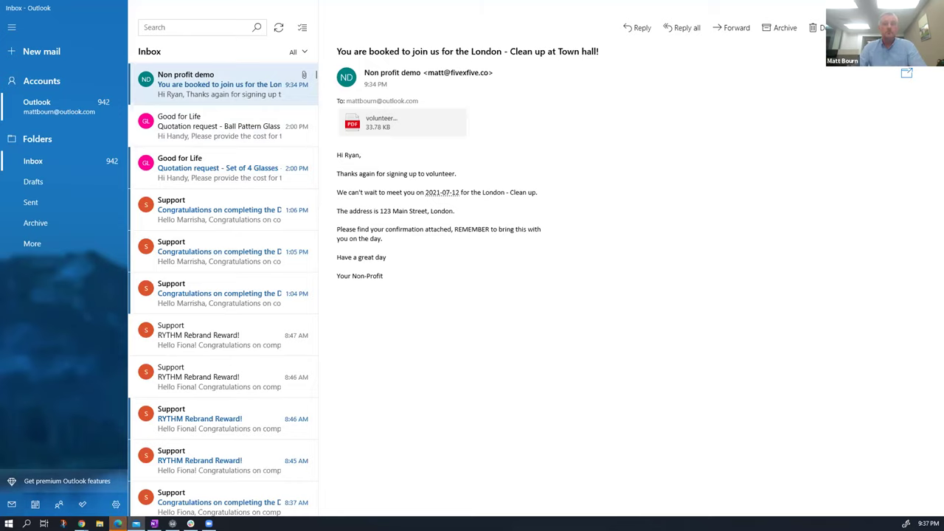
{"action": "left_click", "coordinate": [117, 524]}
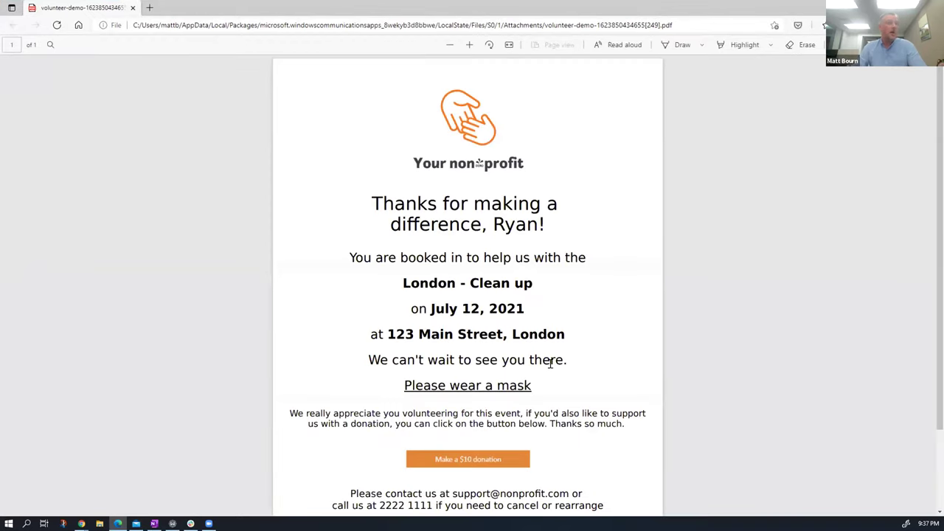
Read through the volunteer confirmation PDF and open its $10 donation checkout page
{"action": "scroll", "coordinate": [560, 377], "scroll_direction": "down", "scroll_amount": 2}
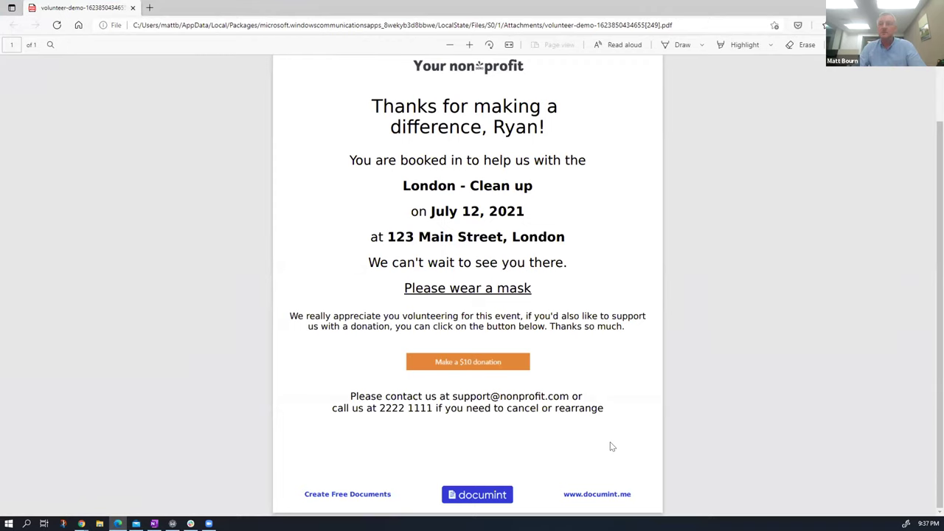
{"action": "scroll", "coordinate": [602, 432], "scroll_direction": "up", "scroll_amount": 2}
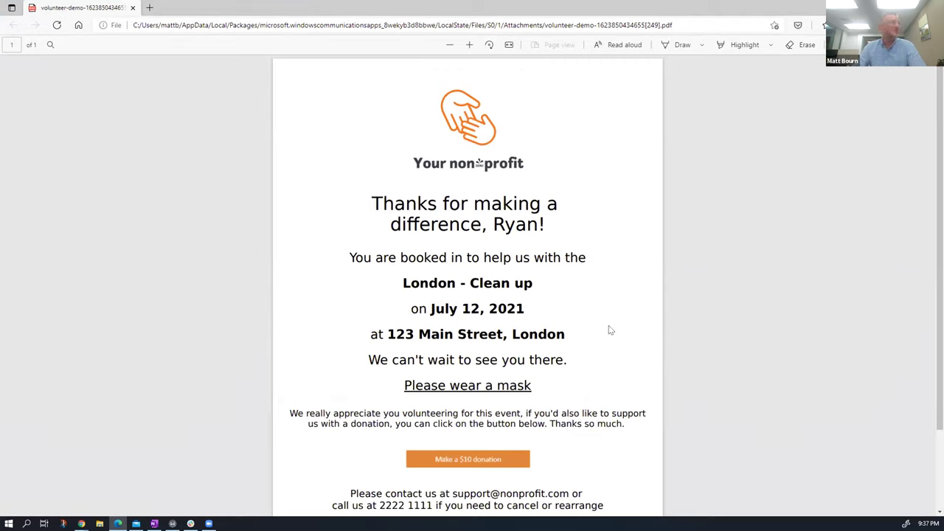
{"action": "scroll", "coordinate": [600, 292], "scroll_direction": "down", "scroll_amount": 1}
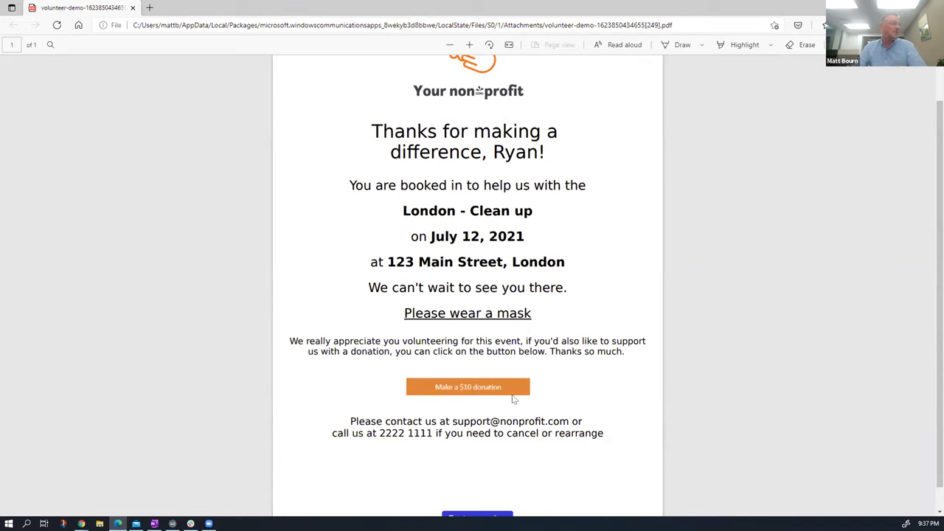
{"action": "left_click", "coordinate": [465, 387]}
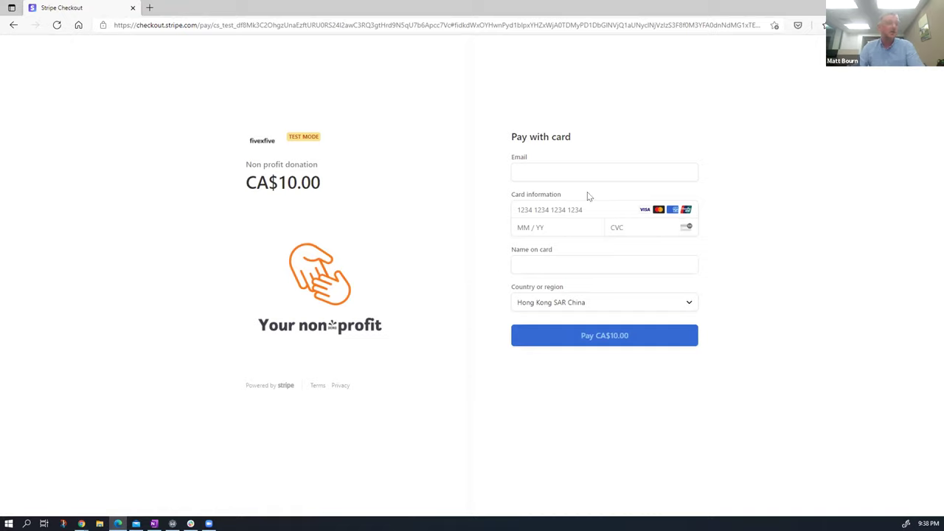
Fill in the donor's e-mail, card number, expiry date and CVC on the Stripe donation checkout
{"action": "left_click", "coordinate": [623, 167]}
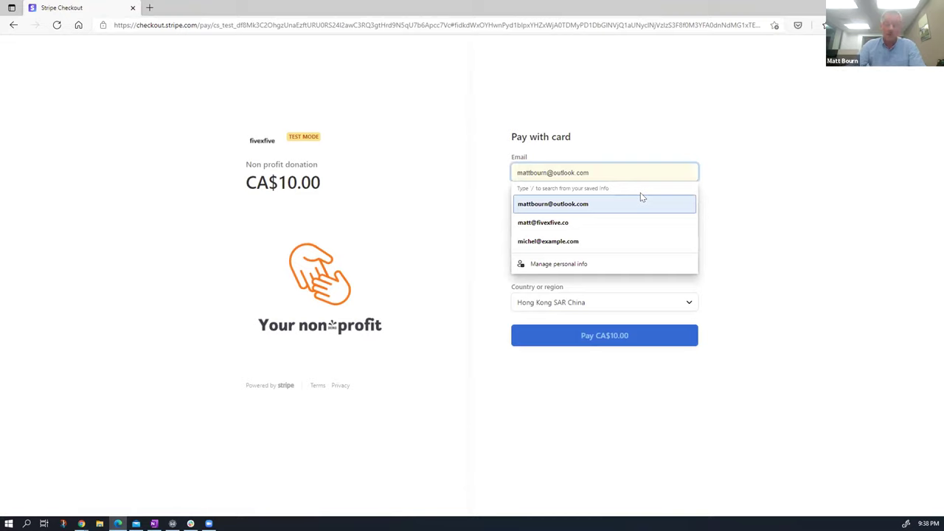
{"action": "left_click", "coordinate": [640, 195]}
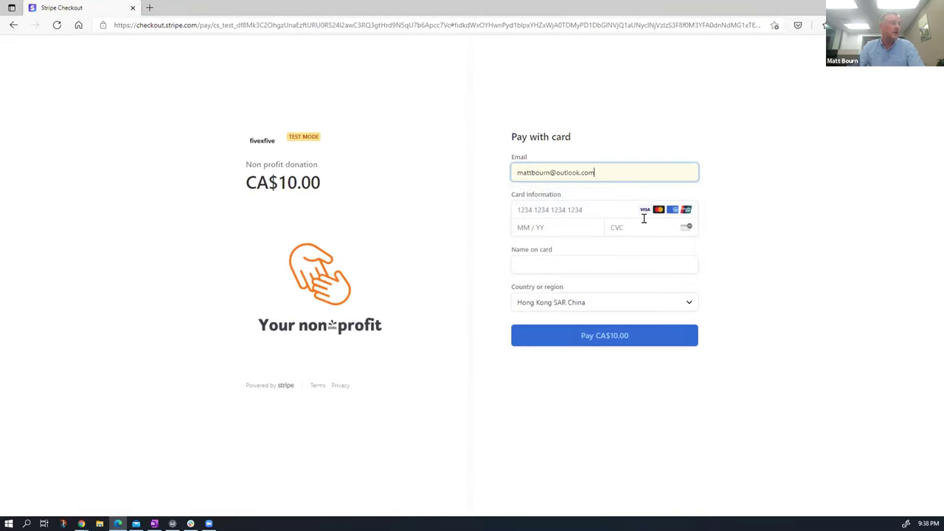
{"action": "left_click", "coordinate": [576, 204]}
{"action": "type", "text": "42424"}
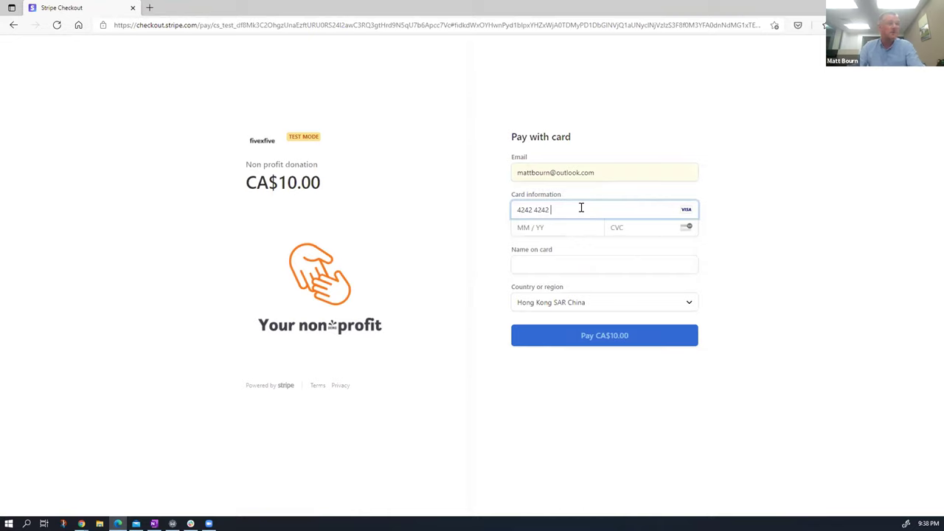
{"action": "type", "text": "4242 4242"}
{"action": "left_click", "coordinate": [558, 225]}
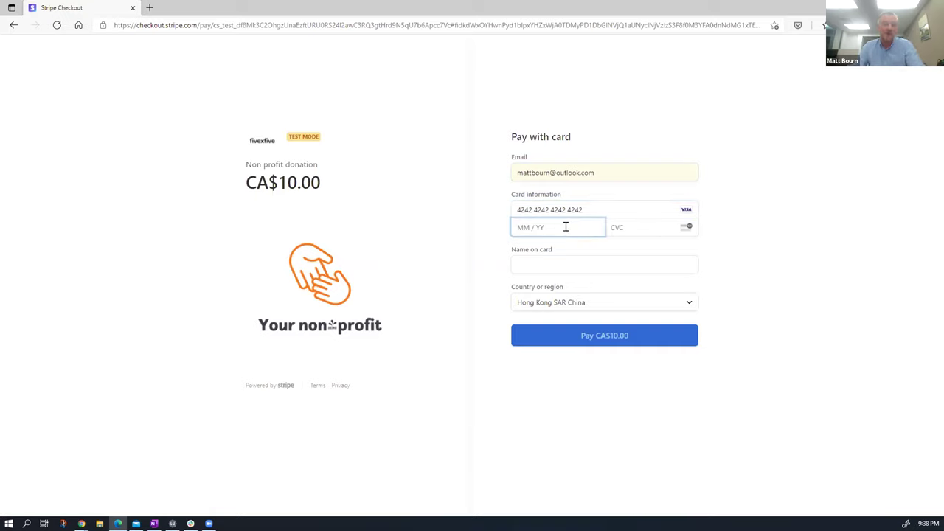
{"action": "type", "text": "10 / "}
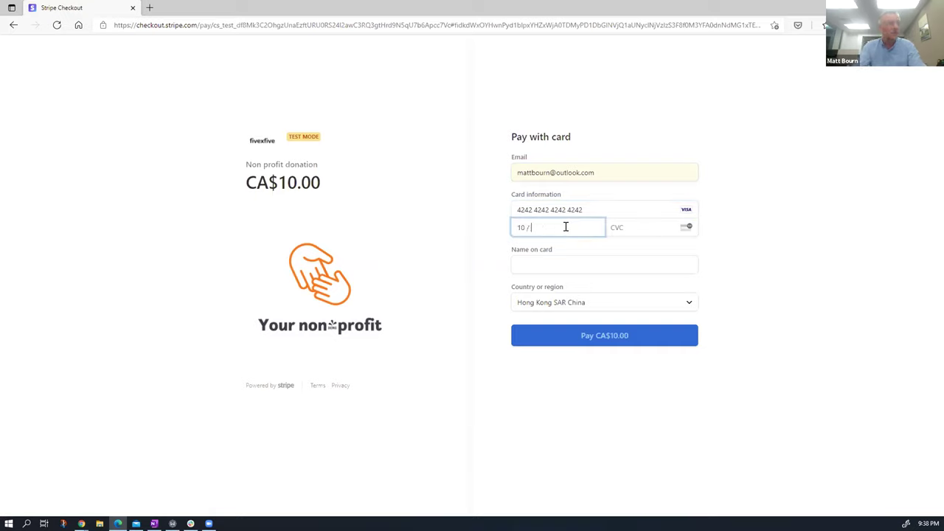
{"action": "type", "text": "24"}
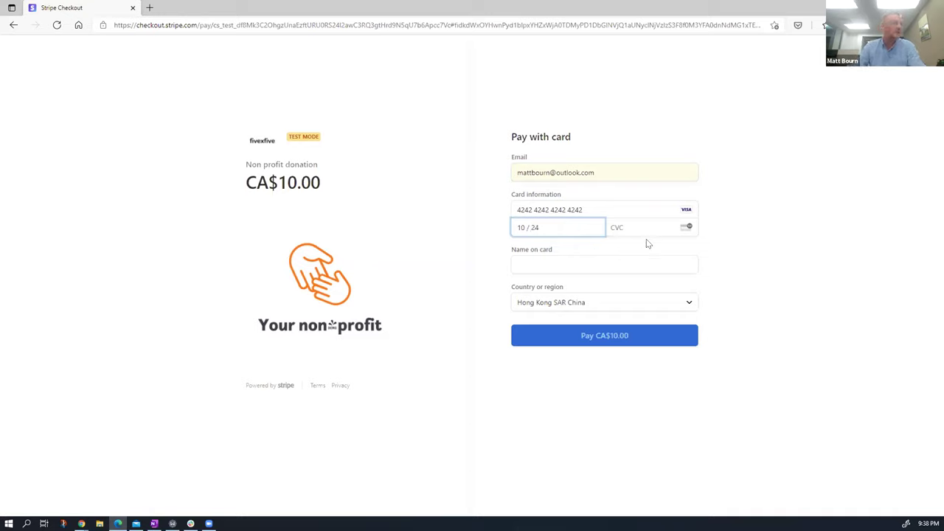
{"action": "left_click", "coordinate": [648, 222]}
{"action": "type", "text": "123"}
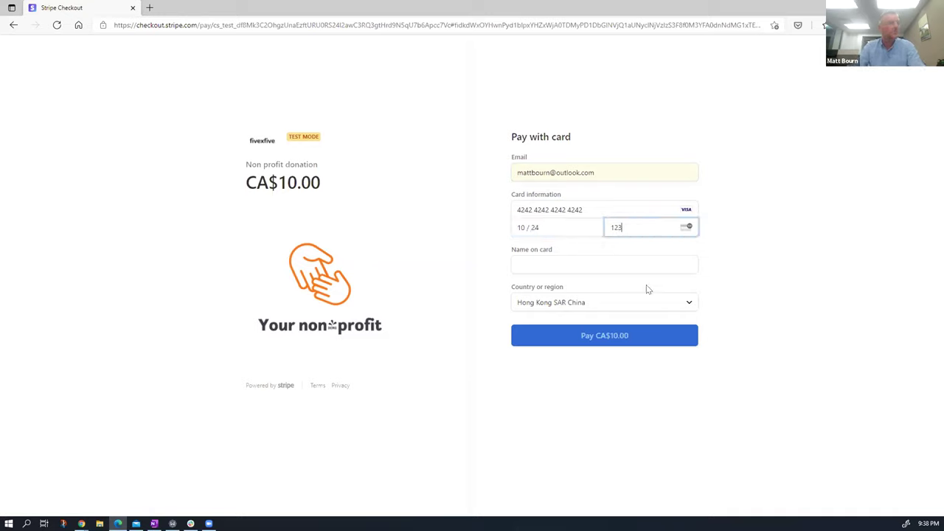
Enter the cardholder's name and submit the CA$10.00 donation payment
{"action": "left_click", "coordinate": [611, 263]}
{"action": "left_click", "coordinate": [584, 289]}
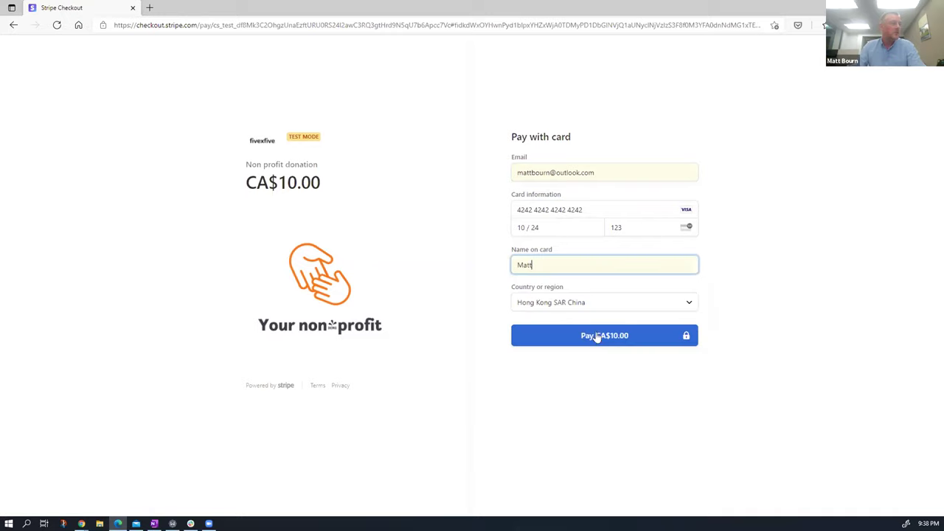
{"action": "left_click", "coordinate": [598, 337]}
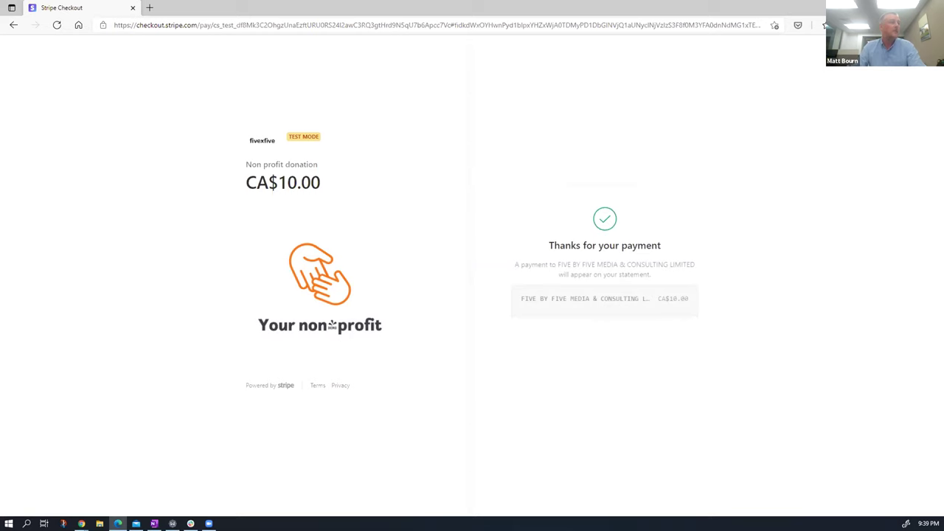
Switch back to the Non Profit Build out base in Airtable, check the Donations table, and view the volunteer sign-up form page
{"action": "key", "text": "alt+Tab"}
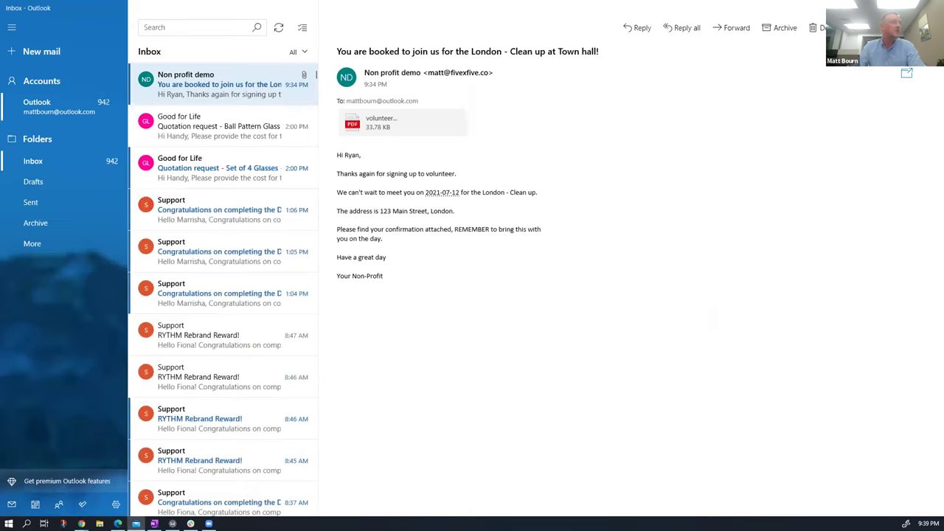
{"action": "key", "text": "alt+Tab"}
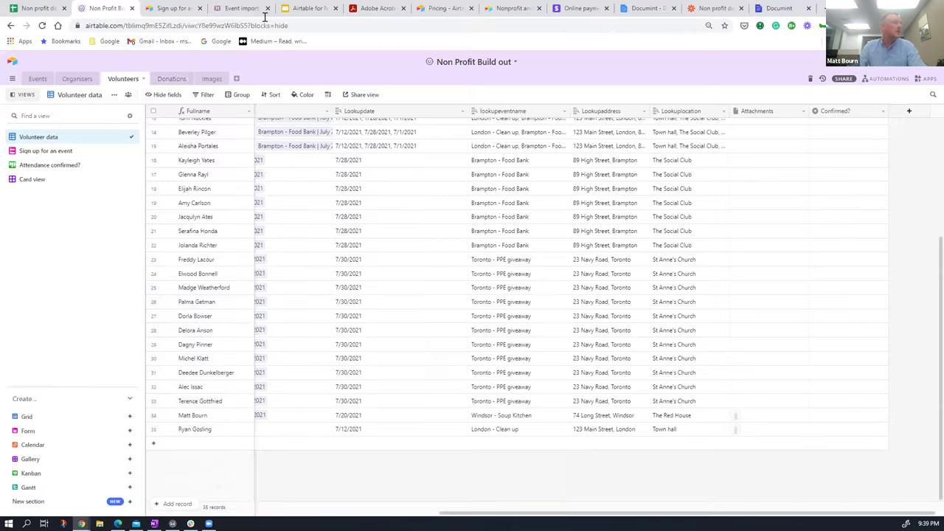
{"action": "left_click", "coordinate": [170, 79]}
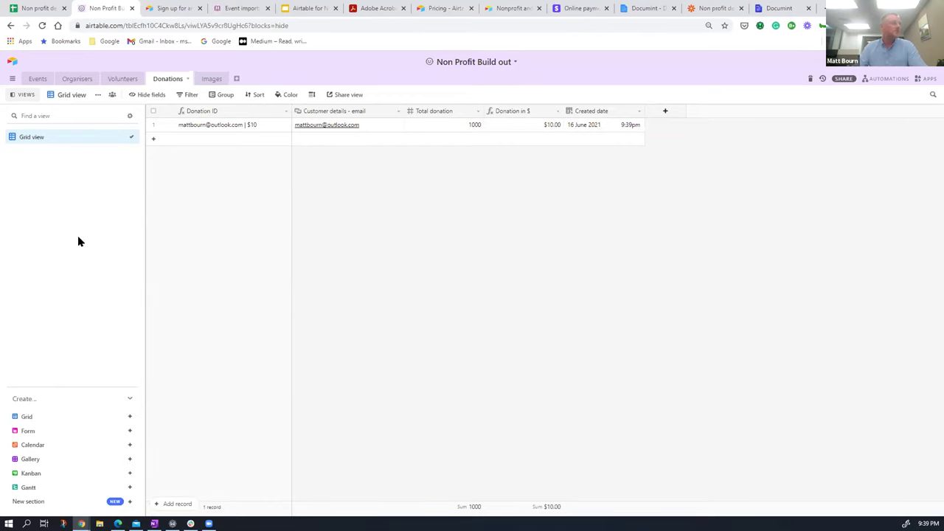
{"action": "left_click", "coordinate": [177, 7]}
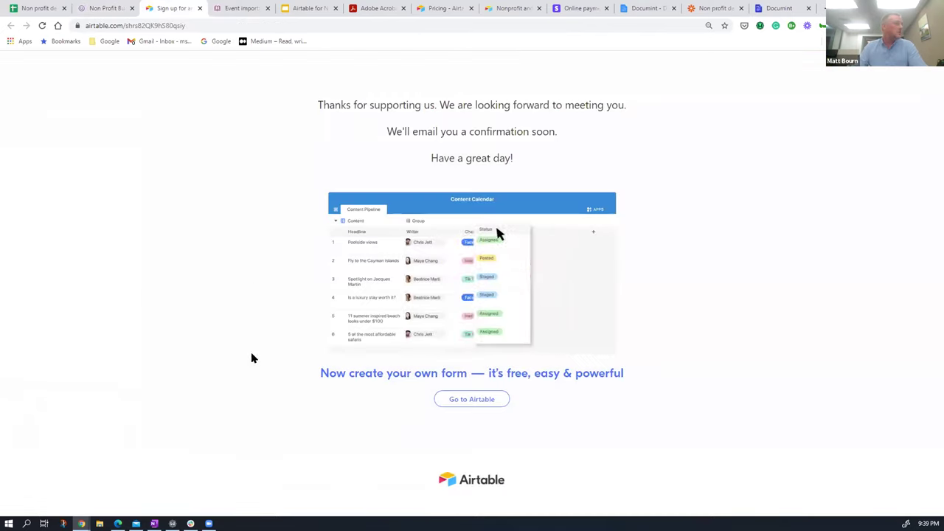
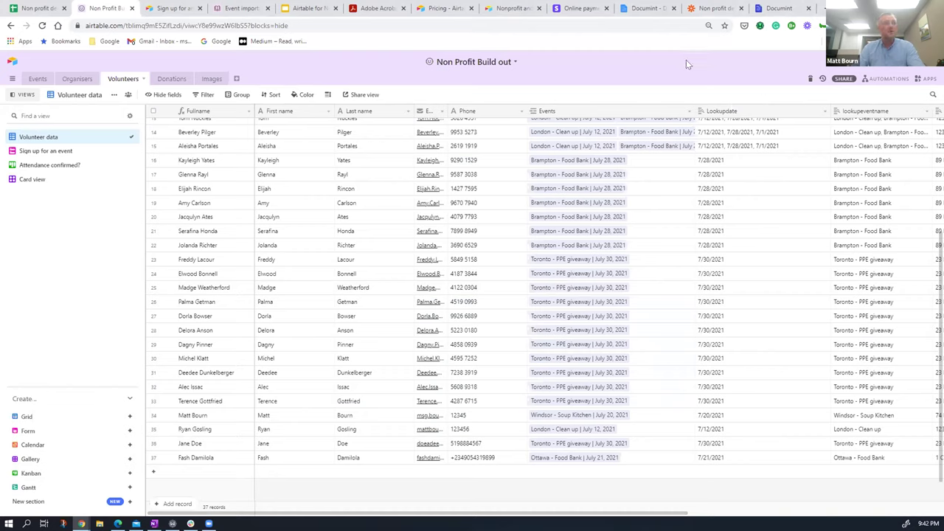
Open the Stripe donation details automation and examine its webhook trigger and the available trigger types, including the Google integrations
{"action": "left_click", "coordinate": [885, 79]}
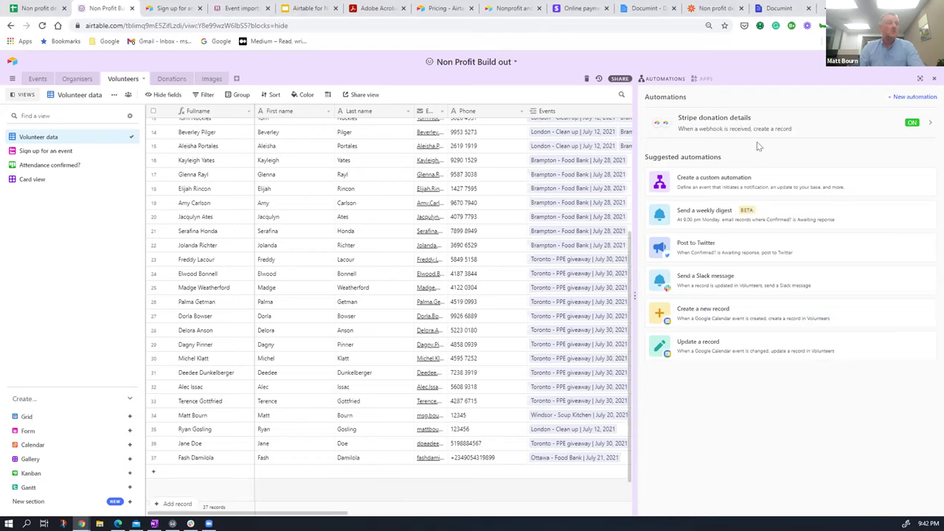
{"action": "left_click", "coordinate": [701, 124]}
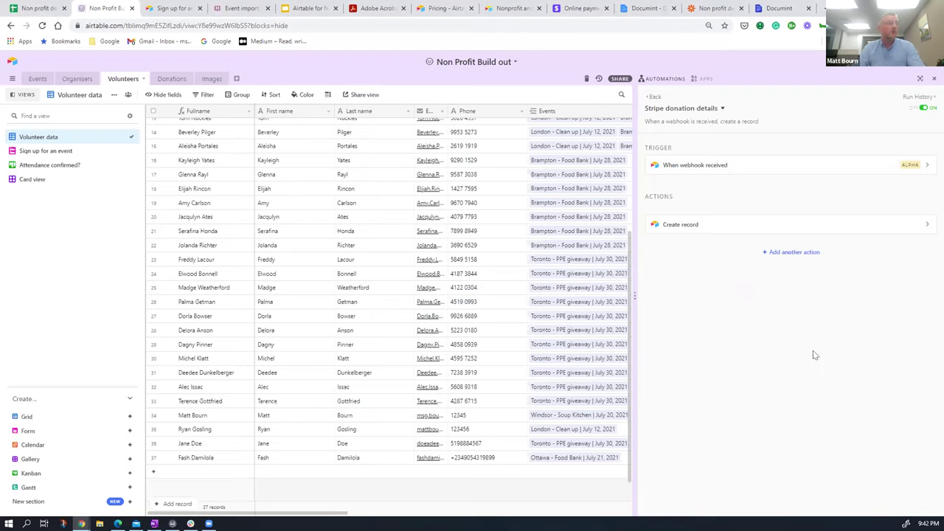
{"action": "left_click", "coordinate": [712, 165]}
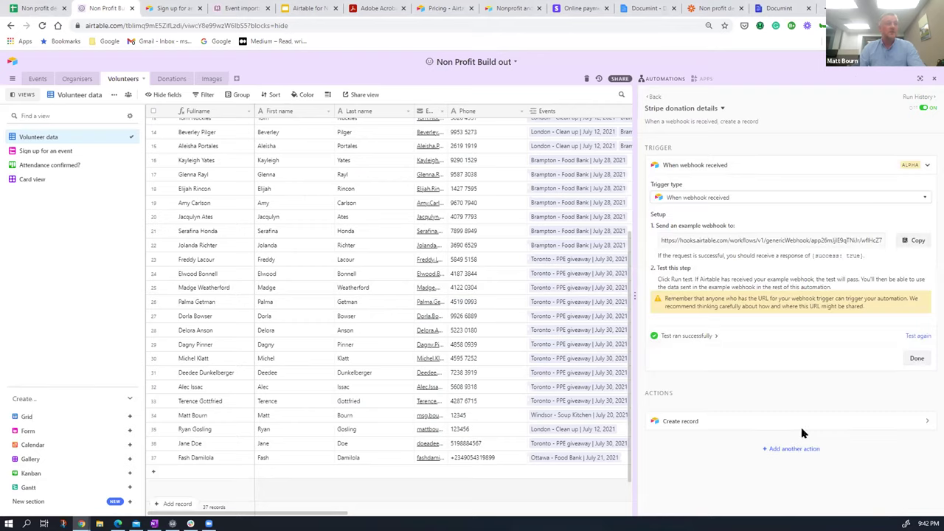
{"action": "left_click", "coordinate": [886, 198]}
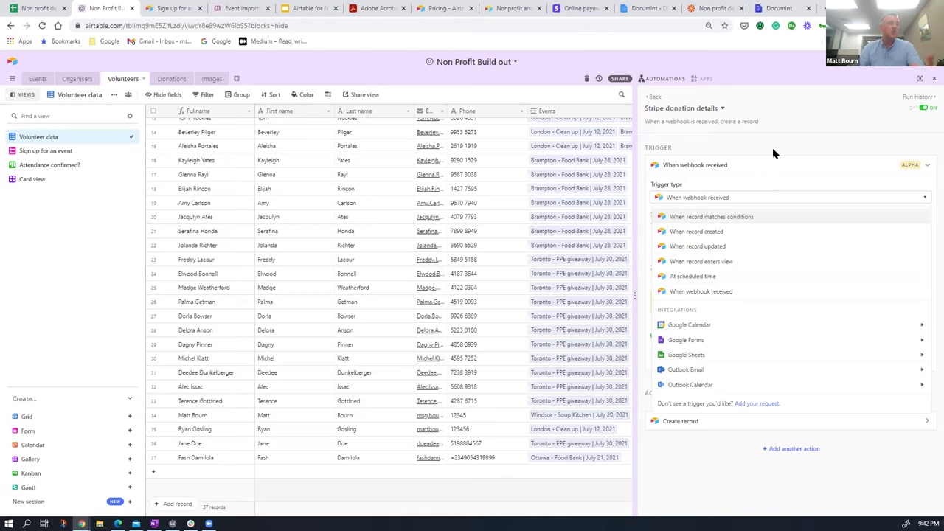
{"action": "mouse_move", "coordinate": [720, 337]}
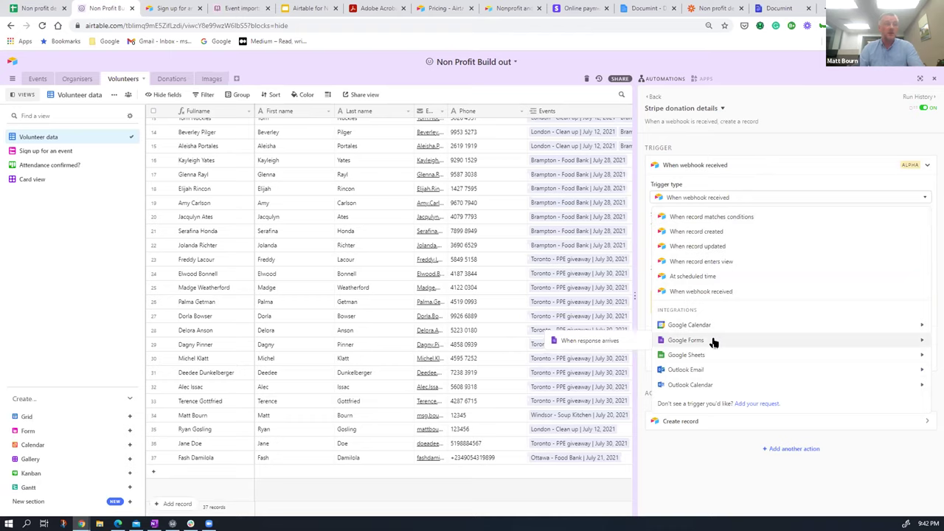
{"action": "mouse_move", "coordinate": [706, 369]}
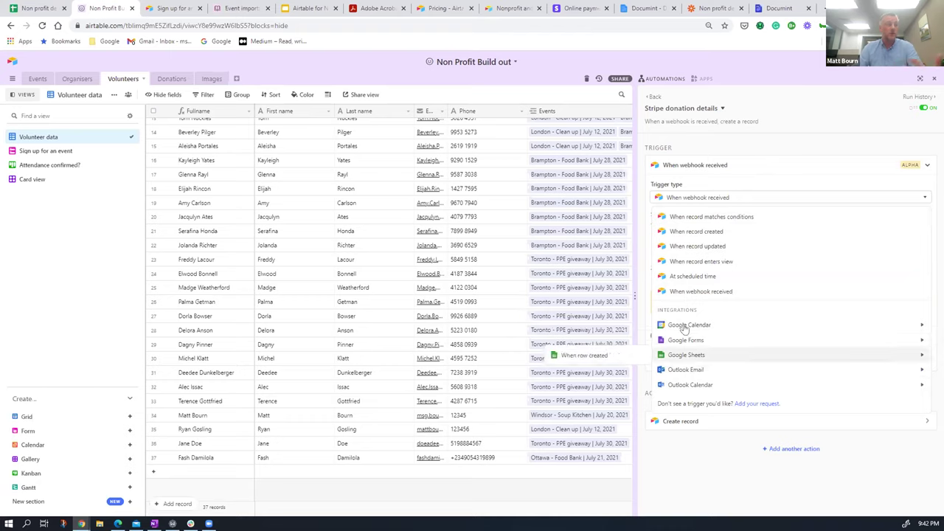
{"action": "mouse_move", "coordinate": [685, 330]}
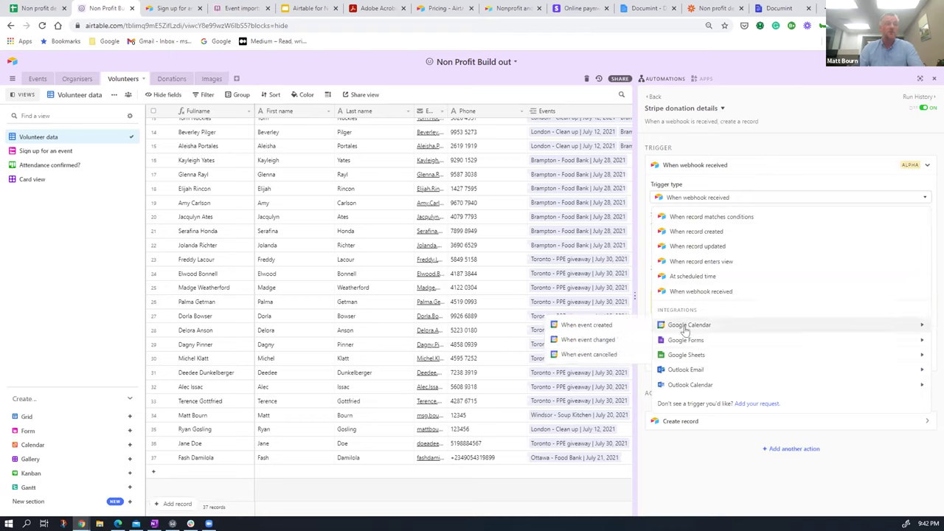
{"action": "left_click", "coordinate": [805, 146]}
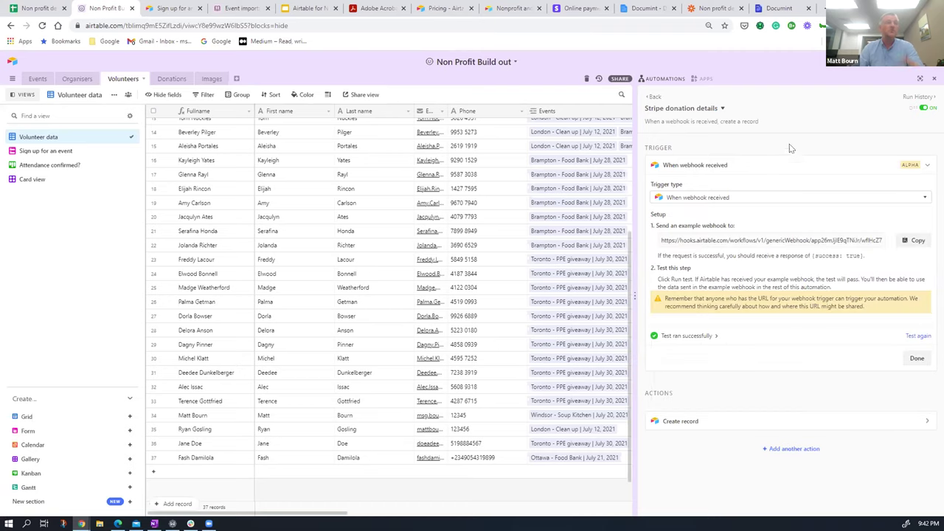
Inspect the automation's Create record action and its Donations field mappings, and return to the automations list
{"action": "left_click", "coordinate": [738, 421]}
{"action": "scroll", "coordinate": [816, 407], "scroll_direction": "down", "scroll_amount": 2}
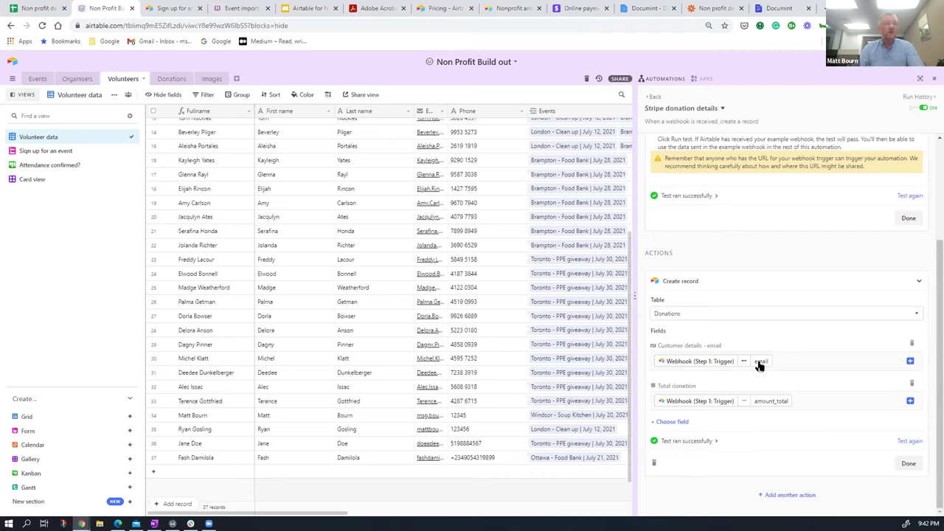
{"action": "scroll", "coordinate": [762, 330], "scroll_direction": "up", "scroll_amount": 2}
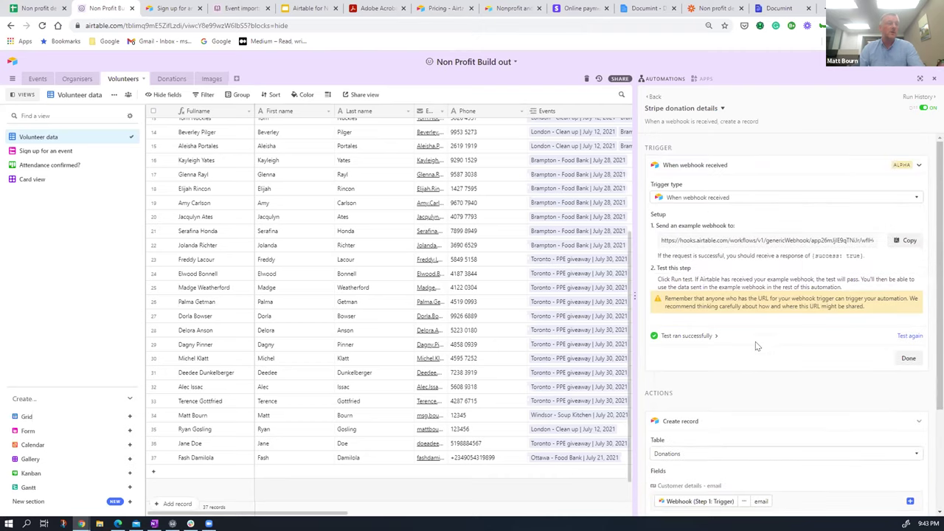
{"action": "left_click", "coordinate": [653, 96]}
Create a custom automation with the trigger type When record enters view
{"action": "left_click", "coordinate": [708, 182]}
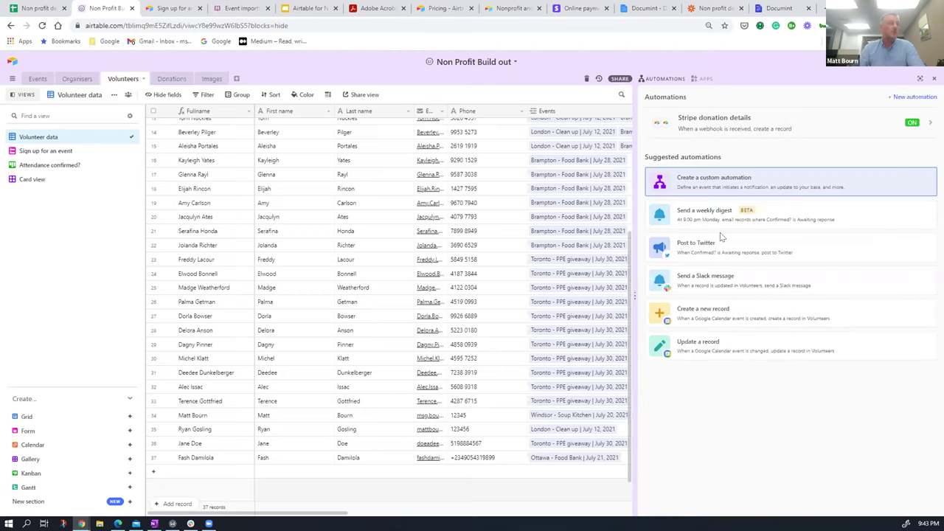
{"action": "left_click", "coordinate": [706, 235]}
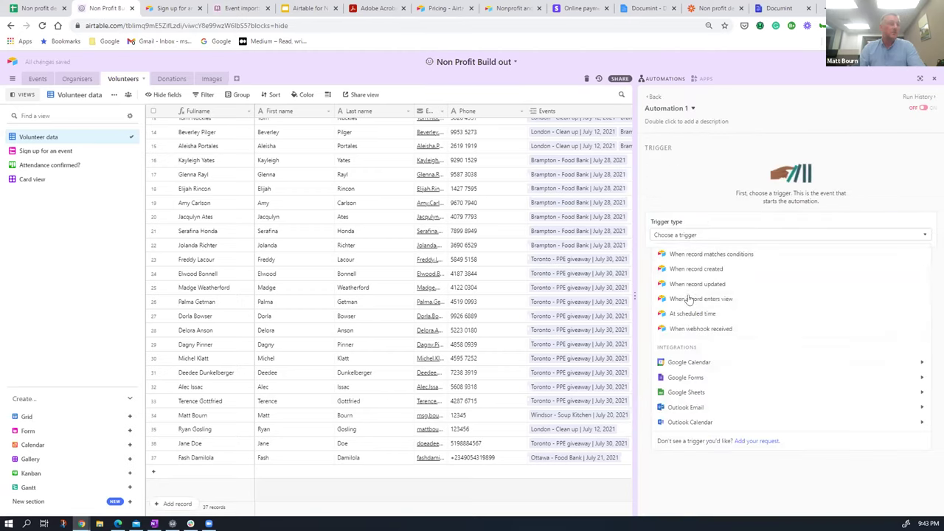
{"action": "left_click", "coordinate": [697, 299]}
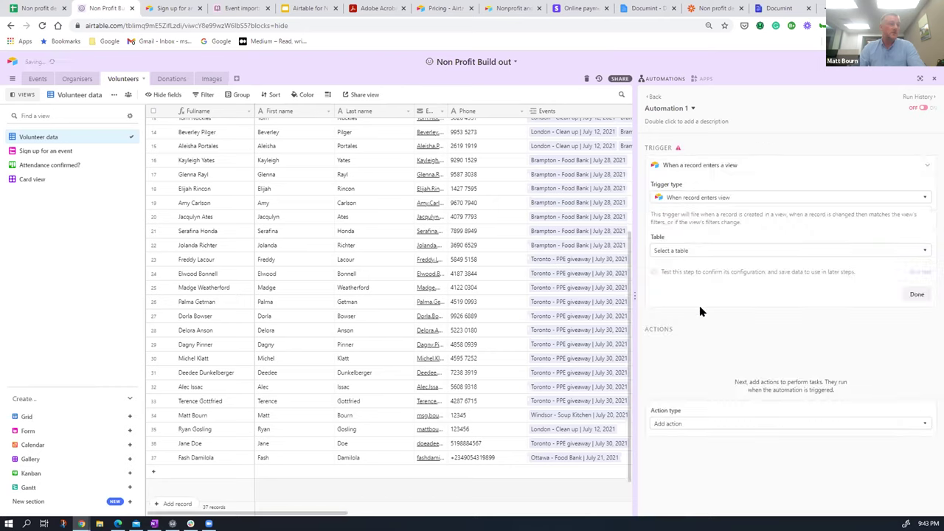
Look through the action types and integrations available for the new automation, and return to the automations list
{"action": "left_click", "coordinate": [801, 424]}
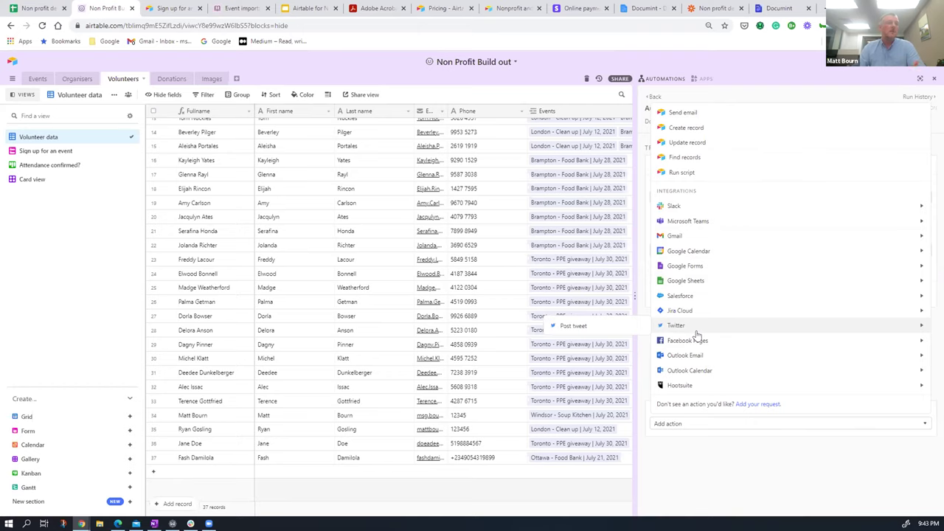
{"action": "left_click", "coordinate": [737, 460]}
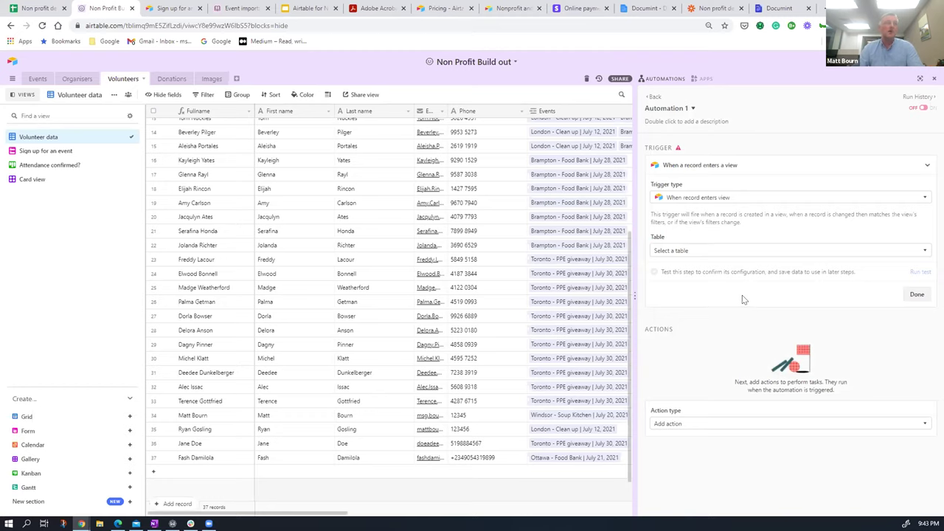
{"action": "left_click", "coordinate": [652, 98]}
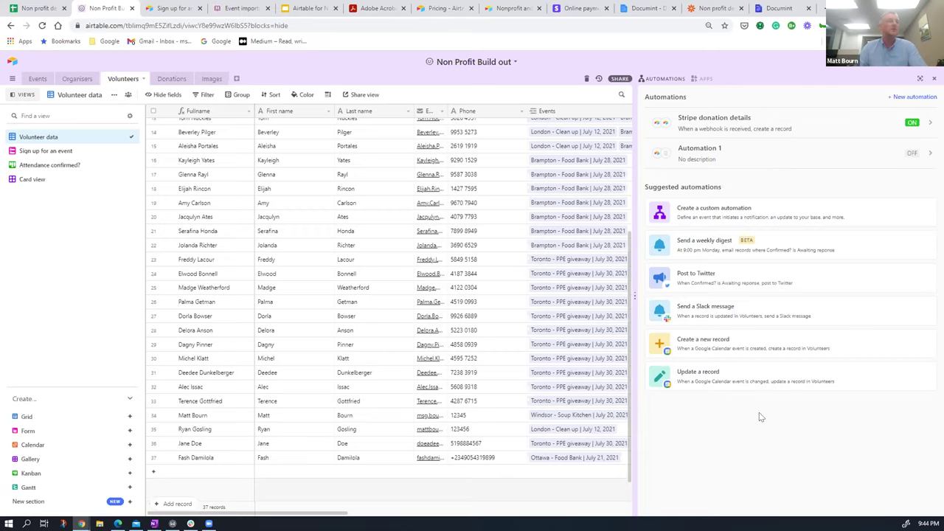
Open the base's apps dashboard and look through all the apps offered in the Marketplace
{"action": "left_click", "coordinate": [702, 78]}
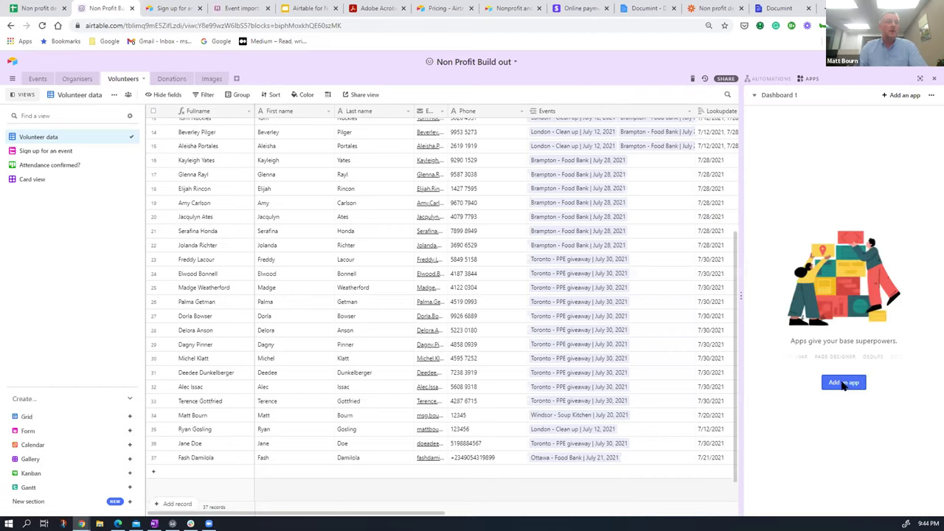
{"action": "left_click", "coordinate": [842, 383]}
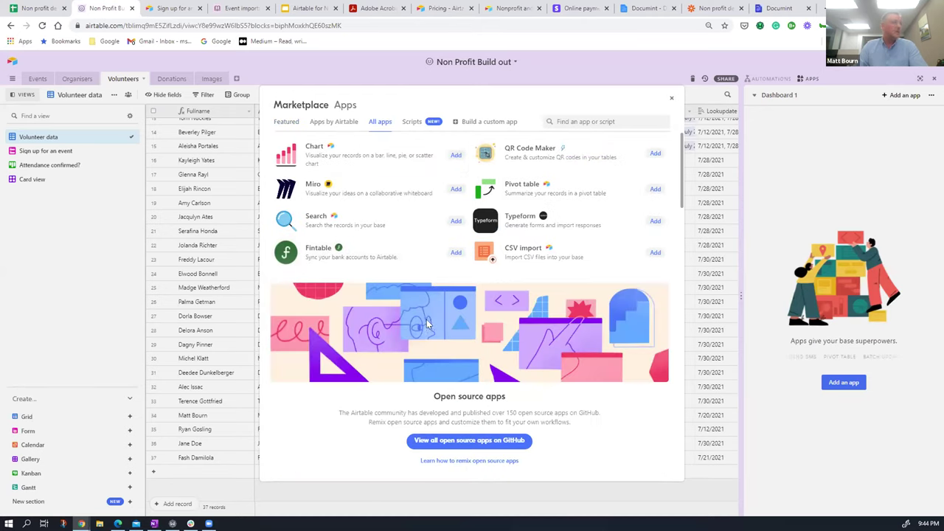
{"action": "scroll", "coordinate": [435, 336], "scroll_direction": "down", "scroll_amount": 3}
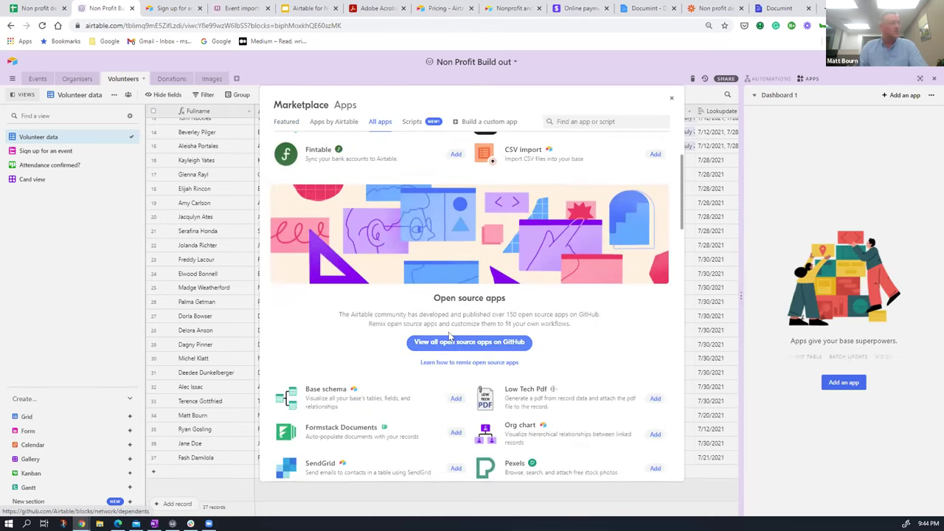
{"action": "scroll", "coordinate": [449, 336], "scroll_direction": "down", "scroll_amount": 3}
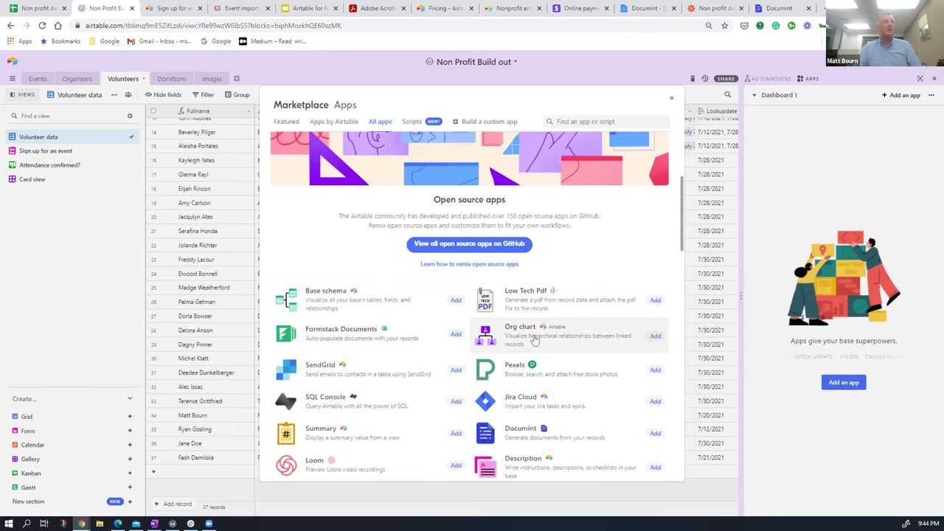
{"action": "scroll", "coordinate": [567, 371], "scroll_direction": "down", "scroll_amount": 1}
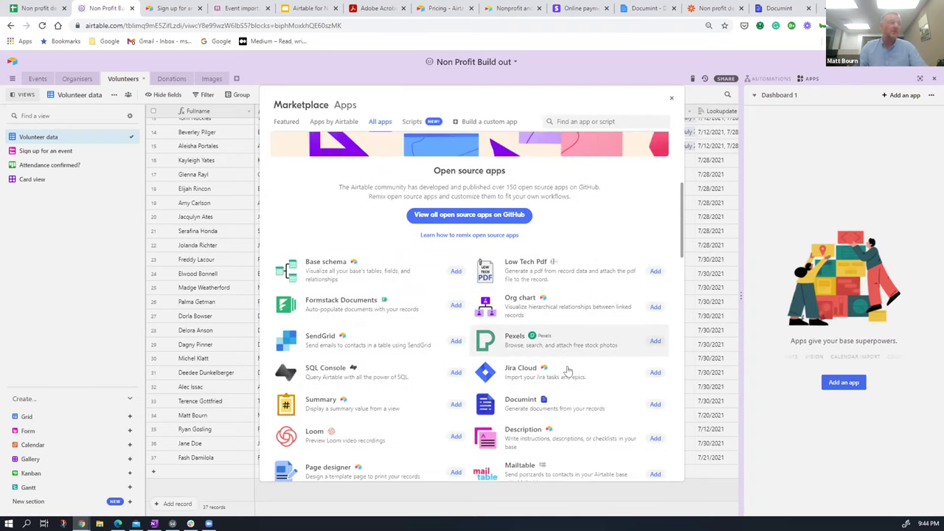
{"action": "scroll", "coordinate": [566, 372], "scroll_direction": "down", "scroll_amount": 1}
{"action": "scroll", "coordinate": [568, 369], "scroll_direction": "down", "scroll_amount": 2}
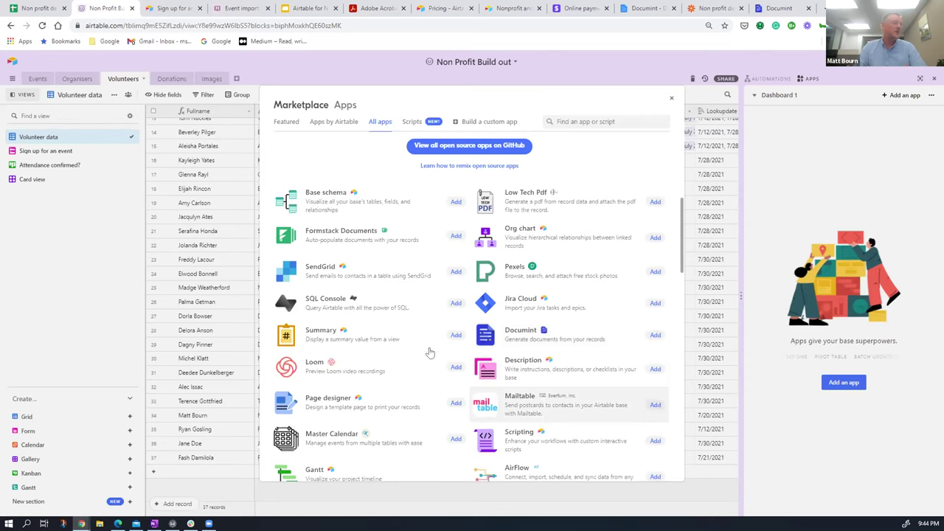
{"action": "scroll", "coordinate": [430, 357], "scroll_direction": "down", "scroll_amount": 1}
{"action": "scroll", "coordinate": [430, 357], "scroll_direction": "down", "scroll_amount": 3}
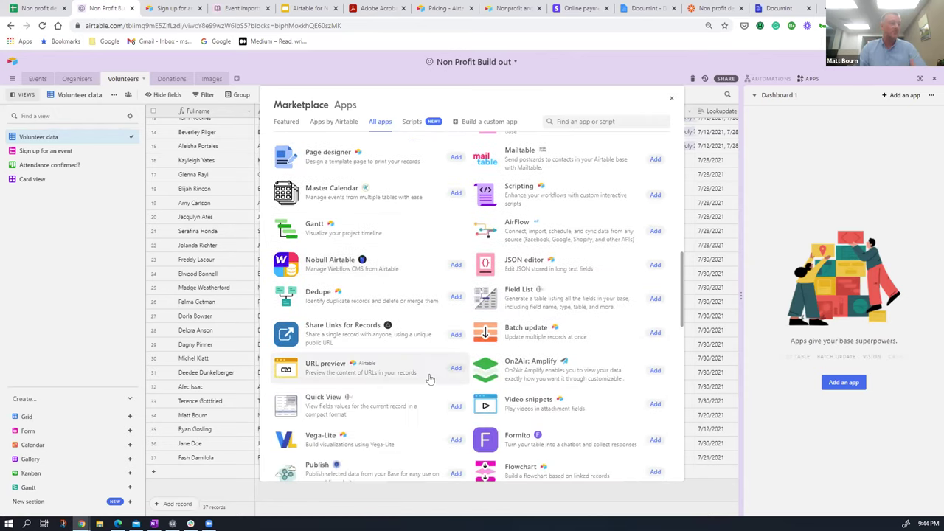
{"action": "scroll", "coordinate": [430, 378], "scroll_direction": "up", "scroll_amount": 3}
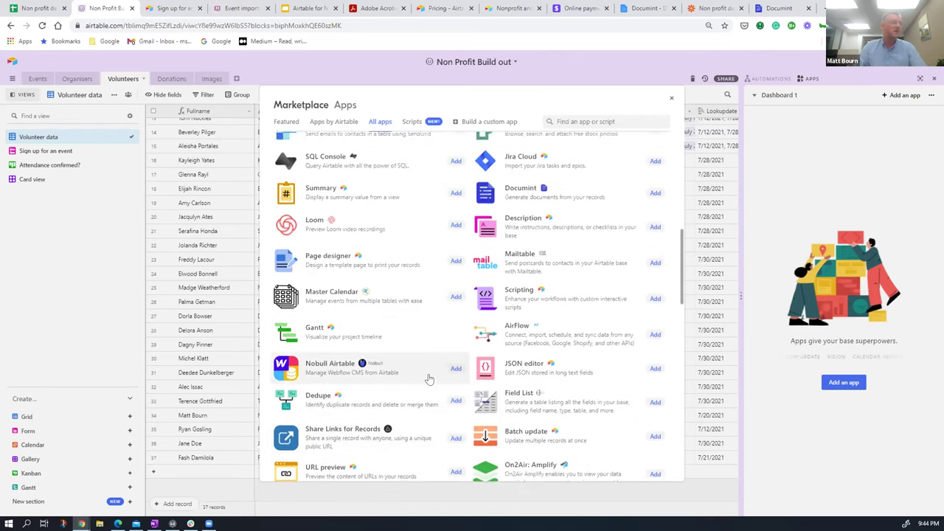
Add a Summary app that counts the records in the Volunteers table's Volunteer data view
{"action": "left_click", "coordinate": [332, 292]}
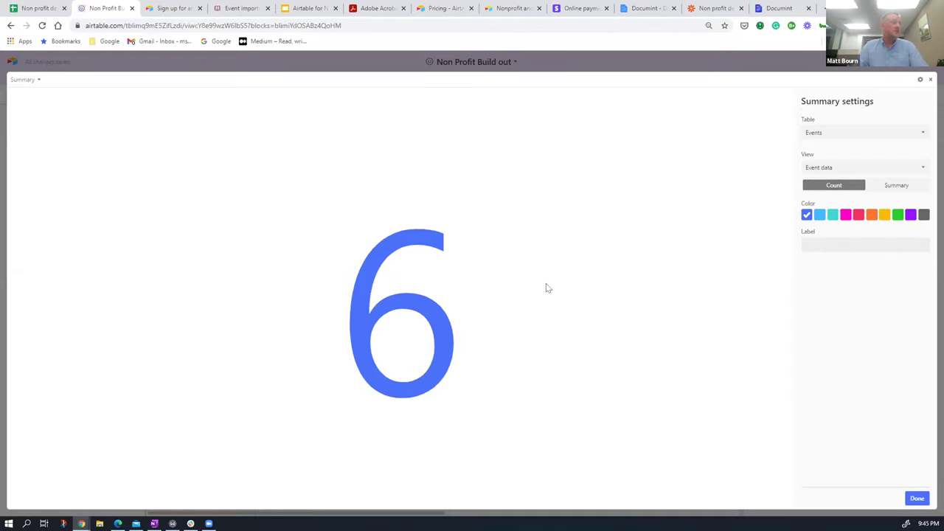
{"action": "left_click", "coordinate": [840, 136]}
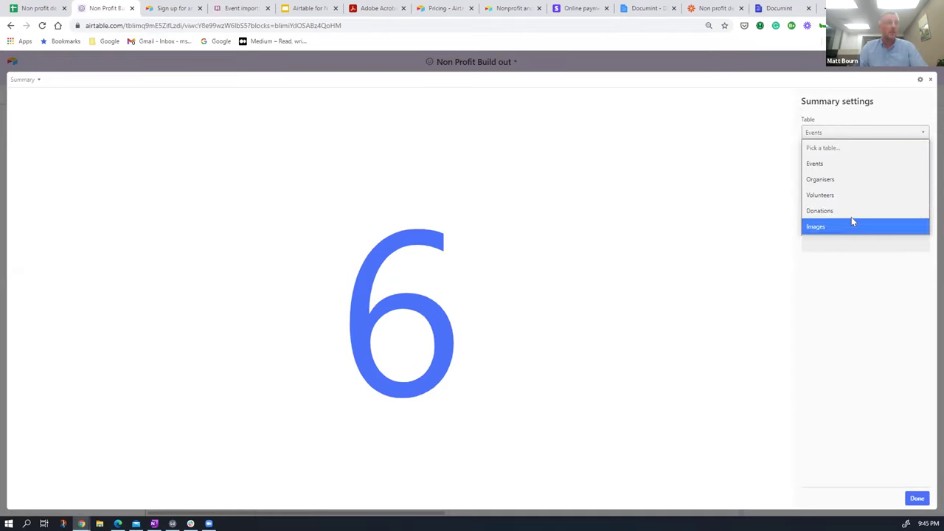
{"action": "left_click", "coordinate": [870, 195]}
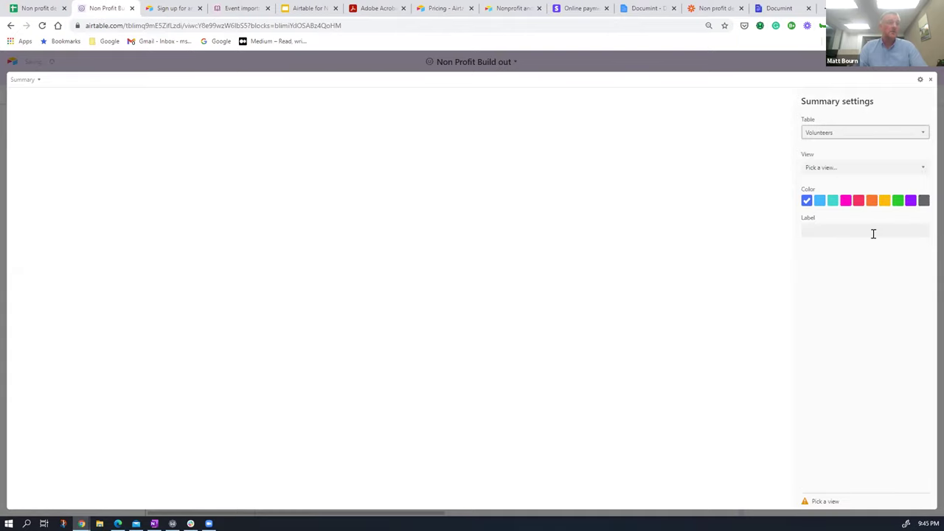
{"action": "left_click", "coordinate": [863, 169]}
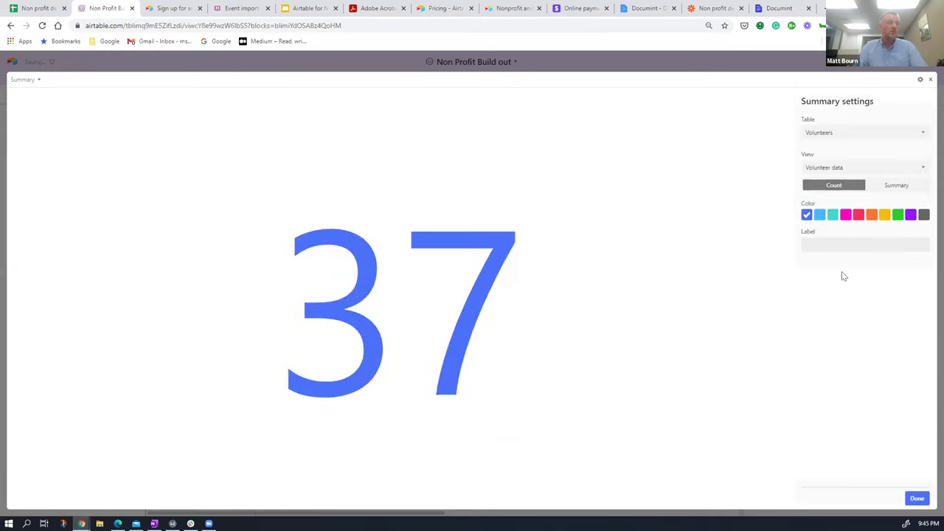
Label the record count Volunteers, finish its settings and return to the dashboard
{"action": "left_click", "coordinate": [858, 242]}
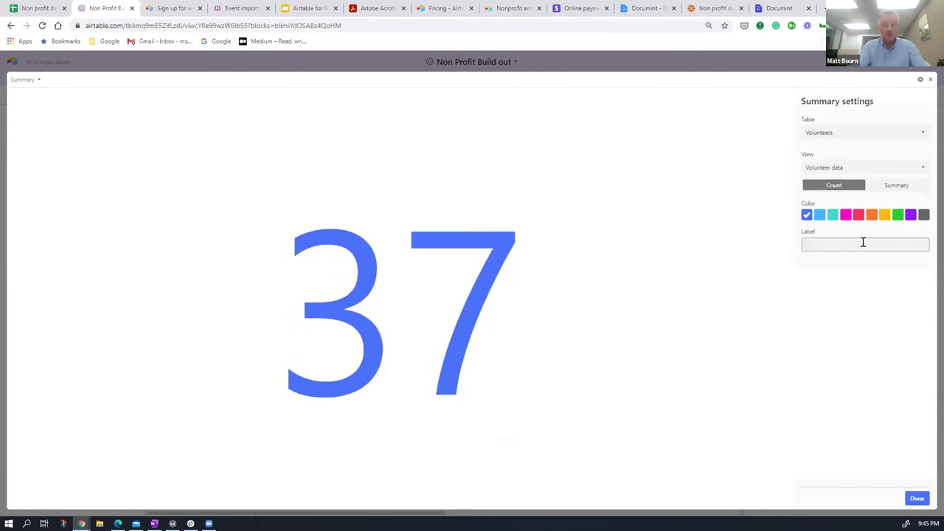
{"action": "type", "text": "Voun"}
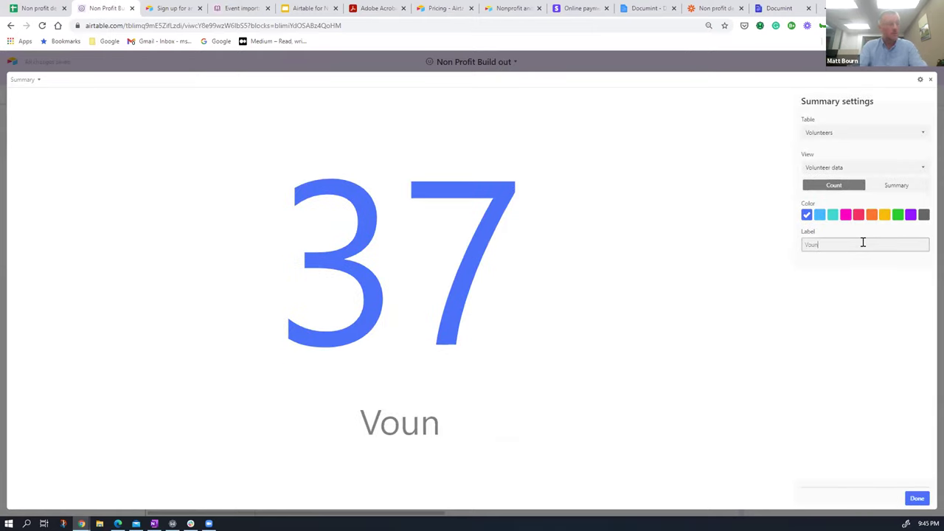
{"action": "key", "text": "BackSpace"}
{"action": "key", "text": "BackSpace"}
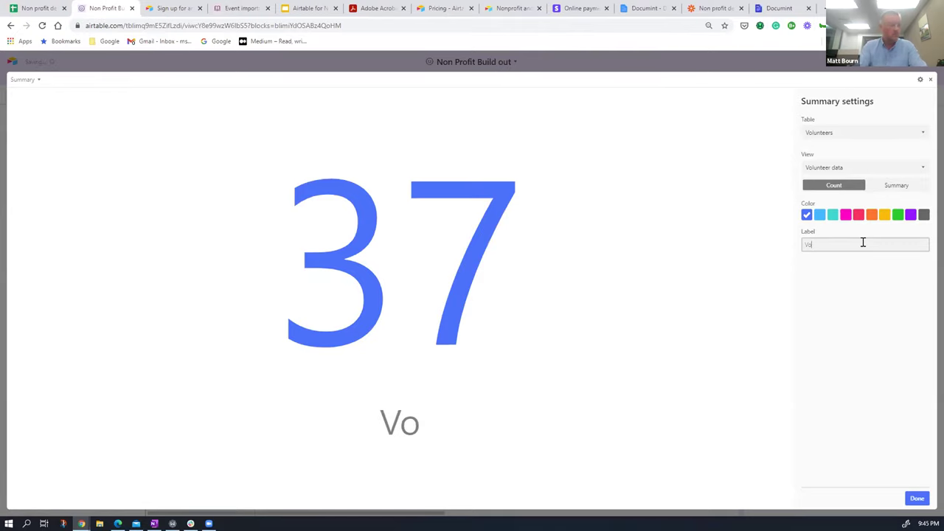
{"action": "type", "text": "lunteers"}
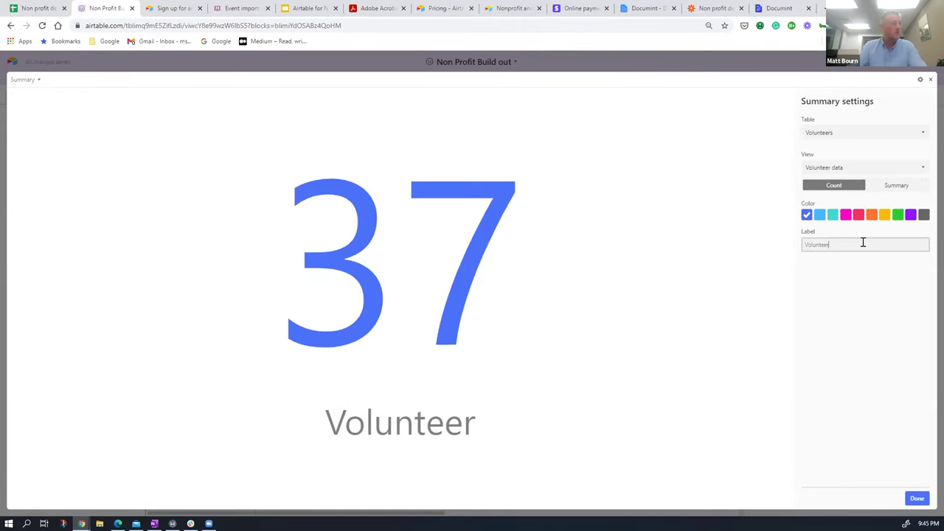
{"action": "left_click", "coordinate": [917, 498]}
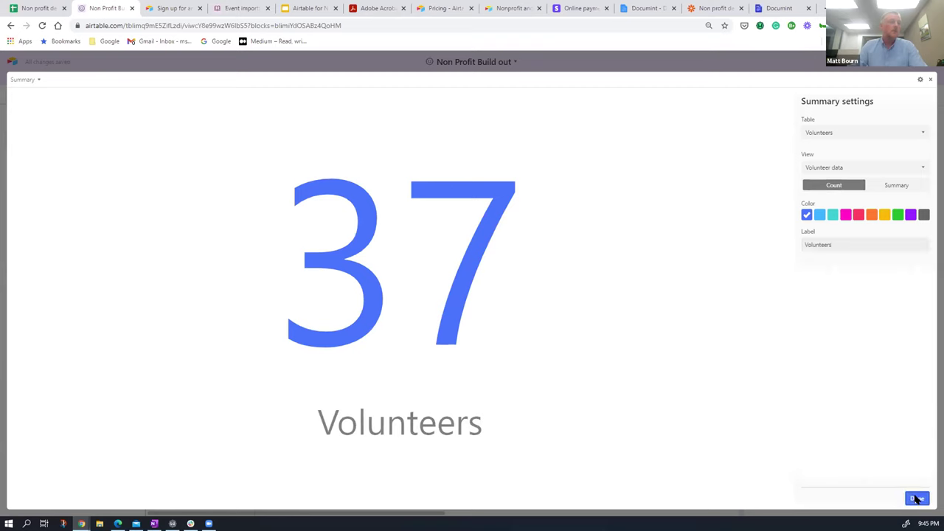
{"action": "left_click", "coordinate": [926, 80]}
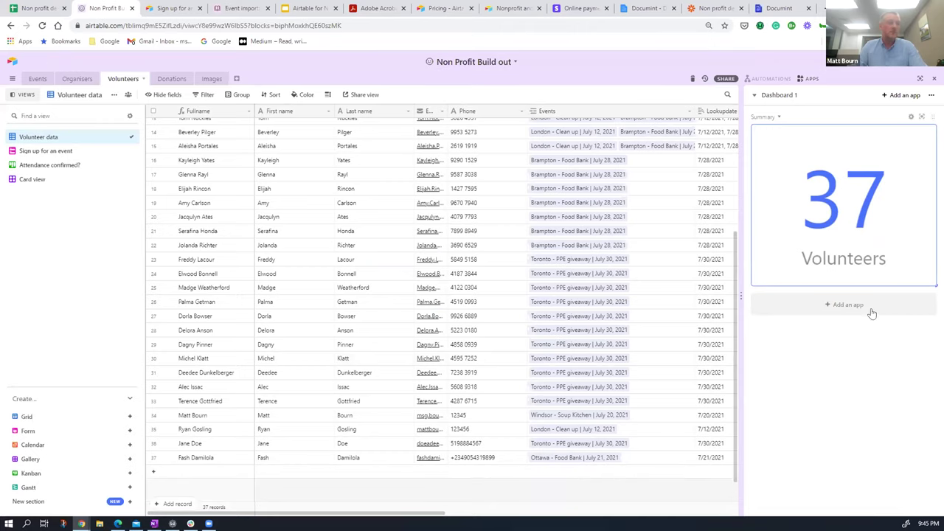
Search the Marketplace for "summ" and add a second Summary app to the dashboard
{"action": "left_click", "coordinate": [831, 305]}
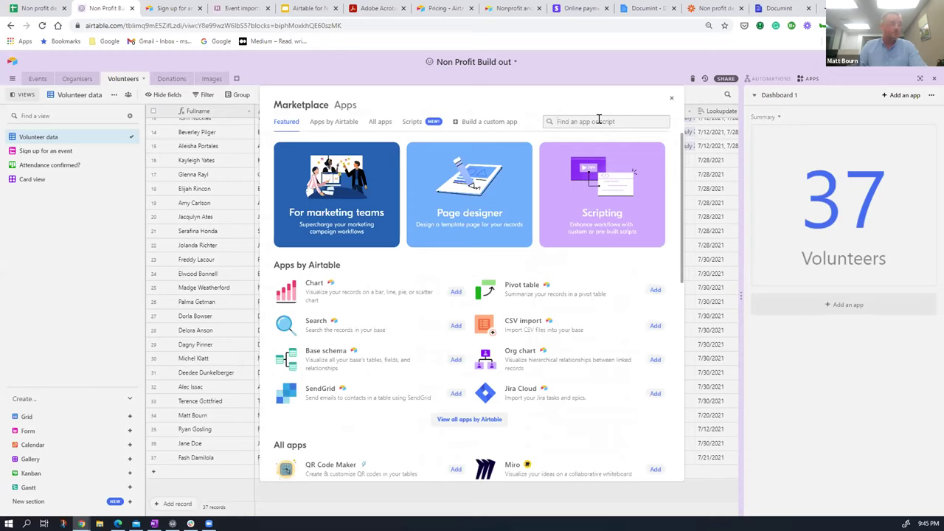
{"action": "type", "text": "summ"}
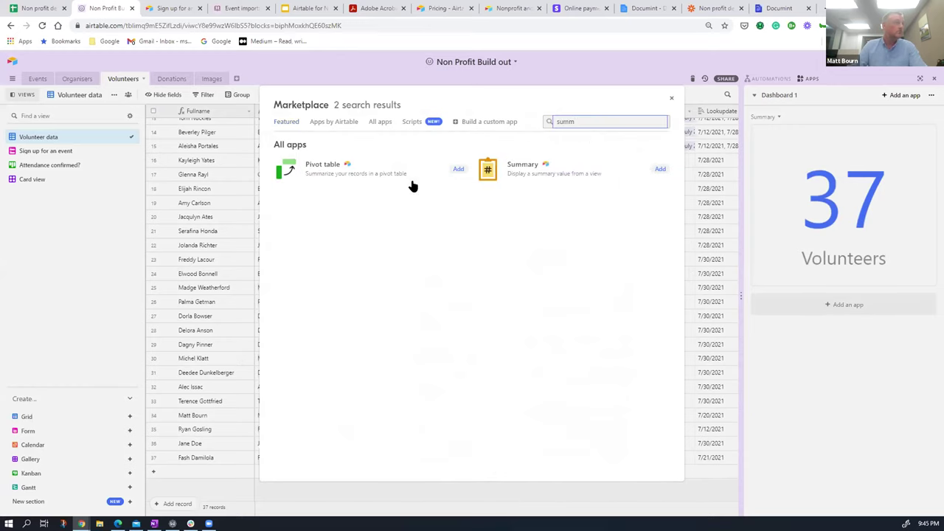
{"action": "left_click", "coordinate": [550, 168]}
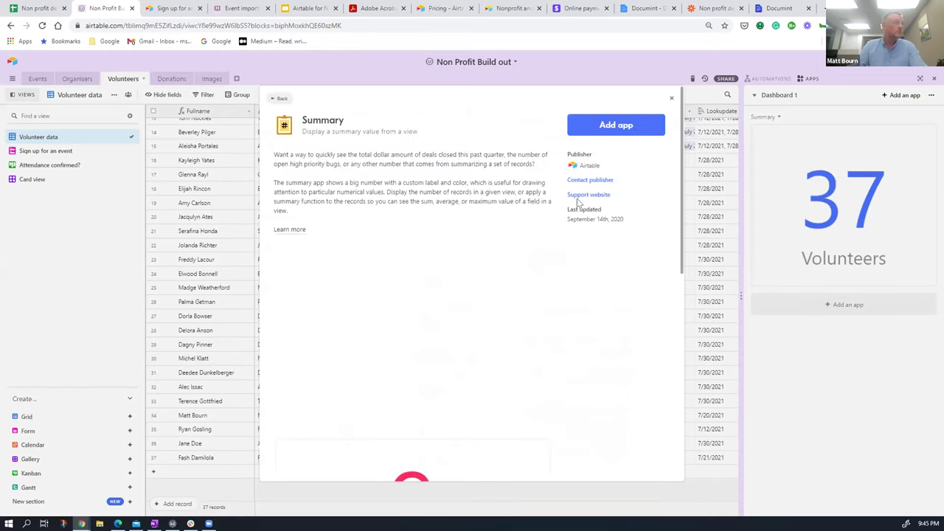
{"action": "left_click", "coordinate": [628, 125]}
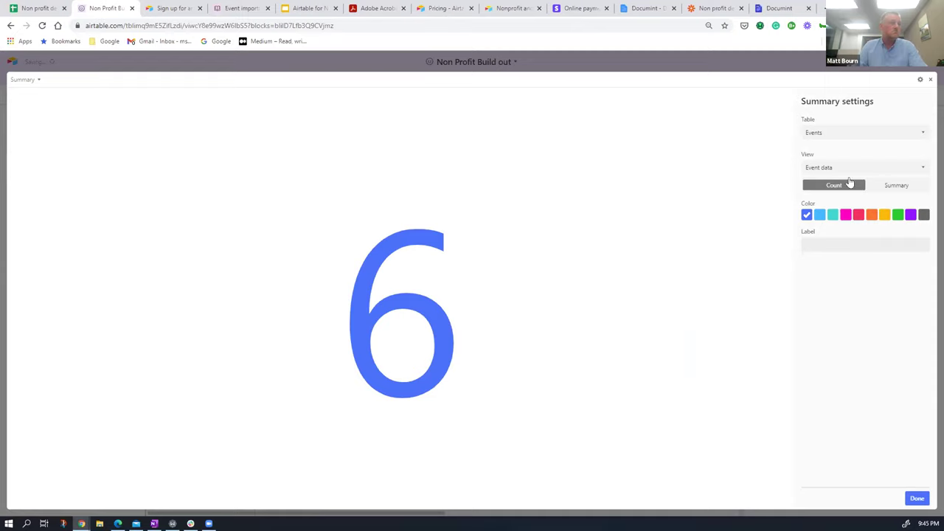
Configure the second Summary app to show the Sum of the Donation in $ field from the Donations table's Grid view
{"action": "left_click", "coordinate": [839, 134]}
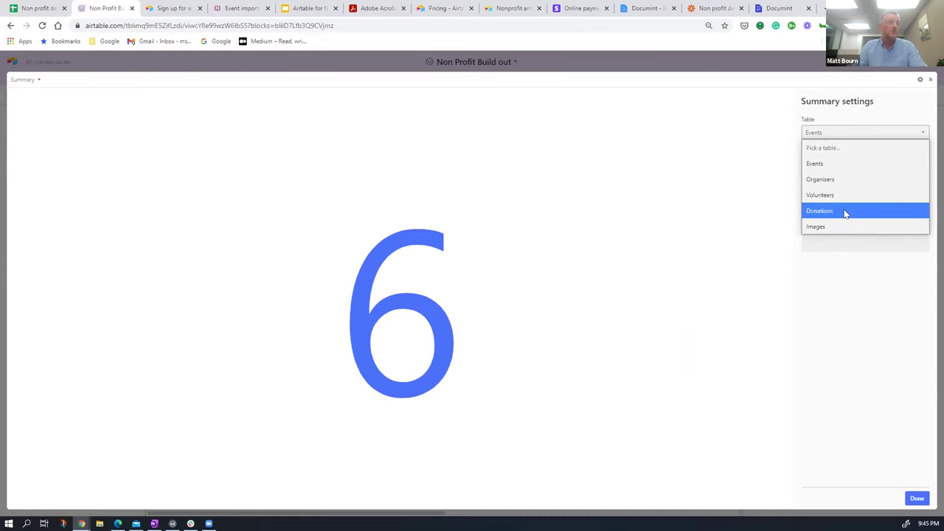
{"action": "left_click", "coordinate": [845, 213]}
{"action": "left_click", "coordinate": [833, 167]}
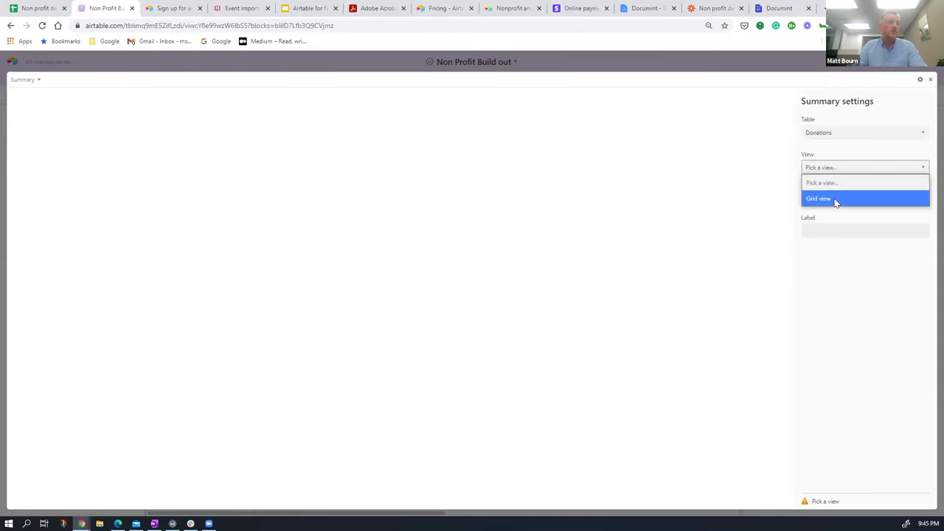
{"action": "left_click", "coordinate": [836, 199]}
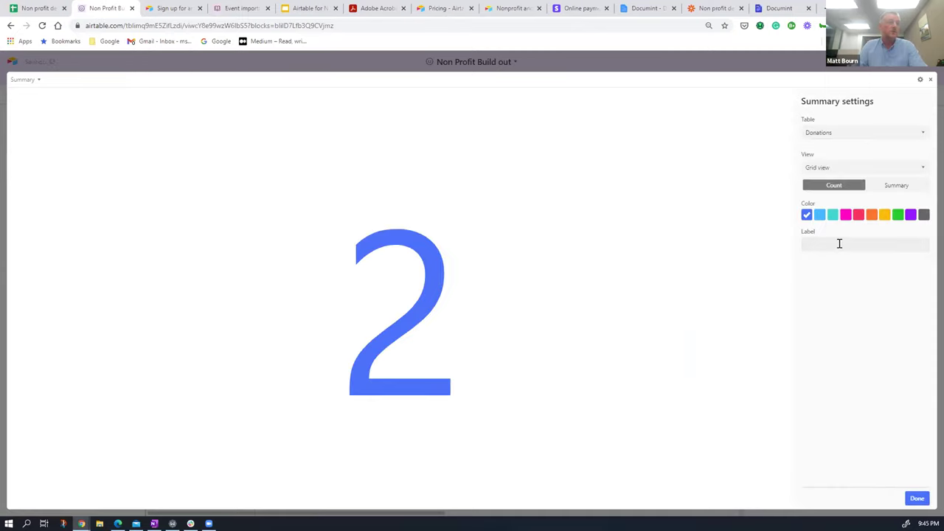
{"action": "left_click", "coordinate": [894, 188]}
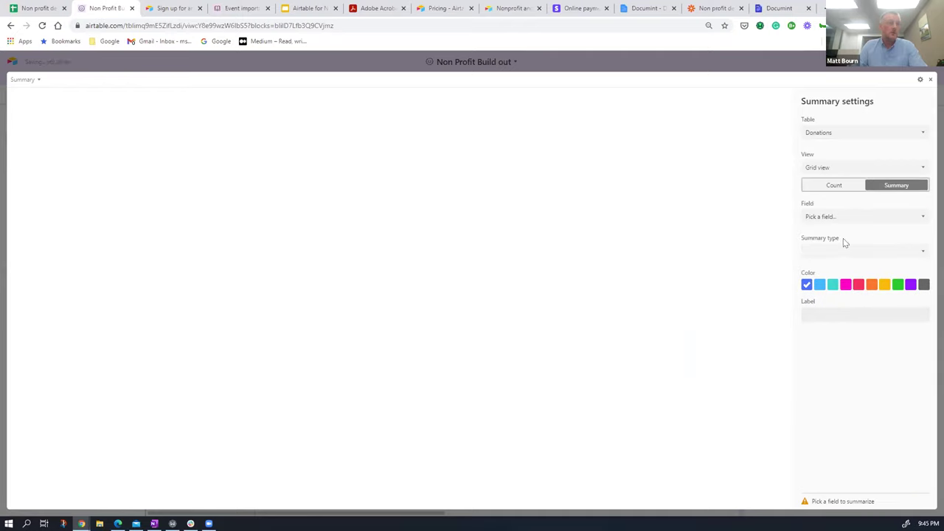
{"action": "left_click", "coordinate": [842, 214]}
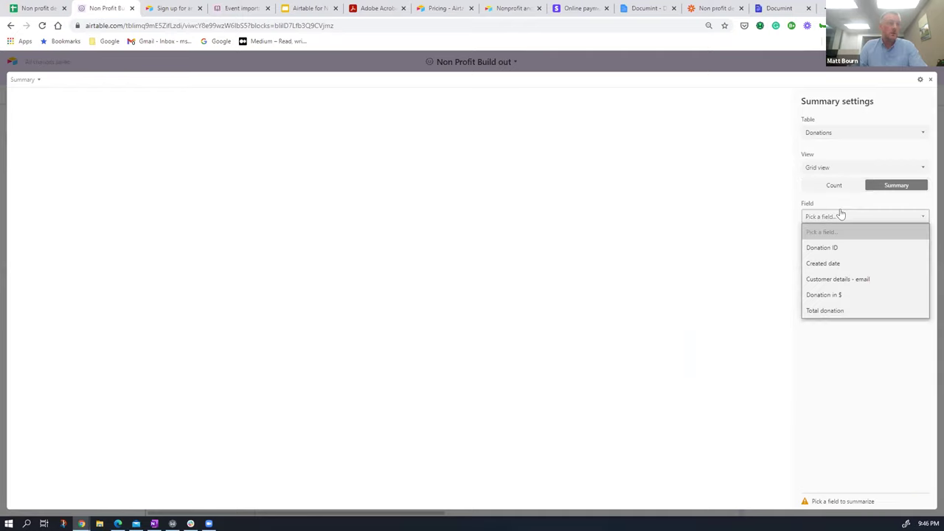
{"action": "left_click", "coordinate": [834, 295]}
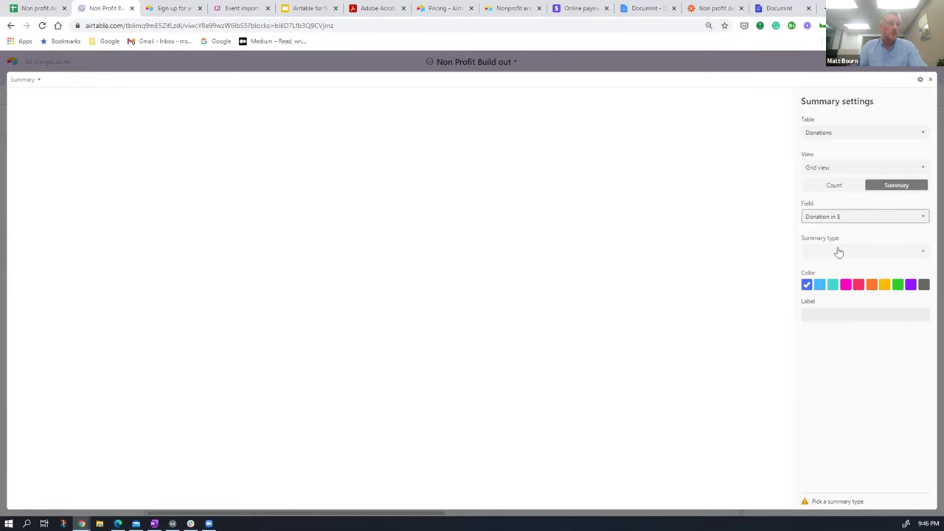
{"action": "left_click", "coordinate": [838, 252]}
{"action": "left_click", "coordinate": [830, 299]}
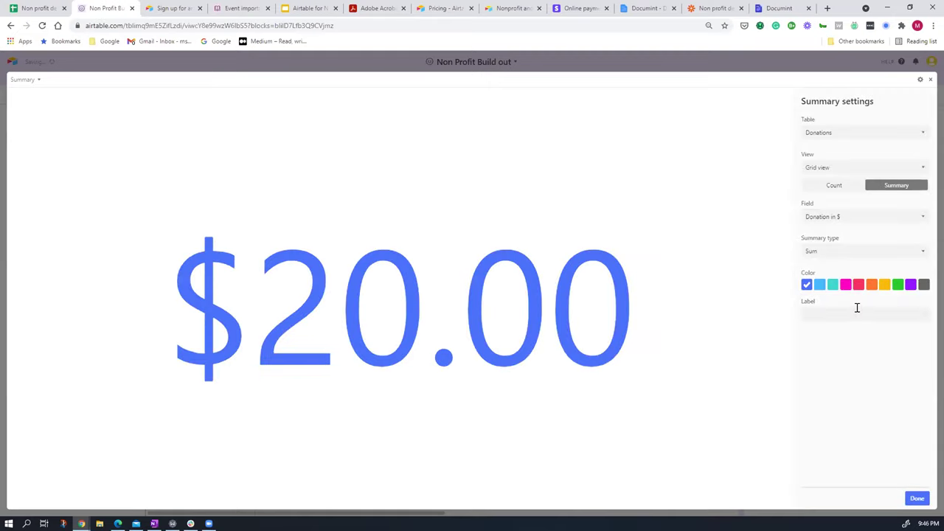
Label the donation sum Donations, finish its settings and return to the Volunteers table beside the dashboard
{"action": "left_click", "coordinate": [861, 313]}
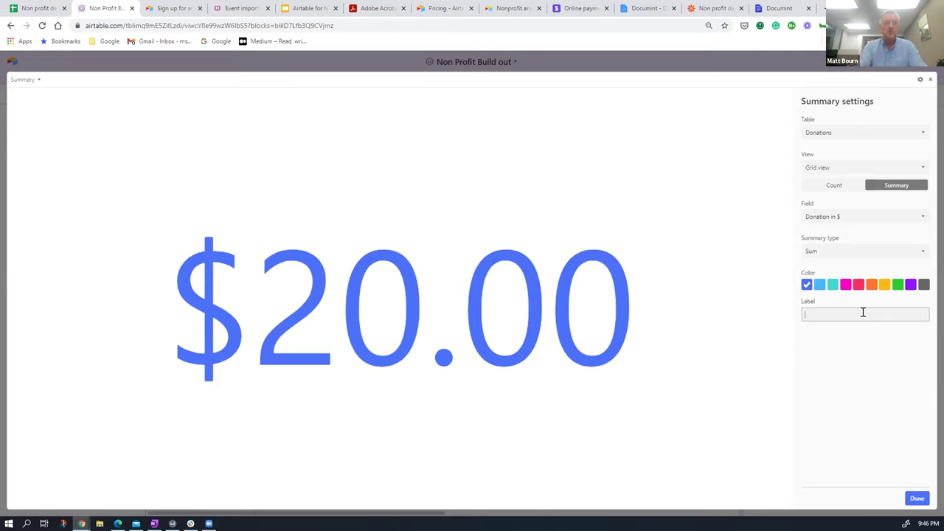
{"action": "type", "text": "Done"}
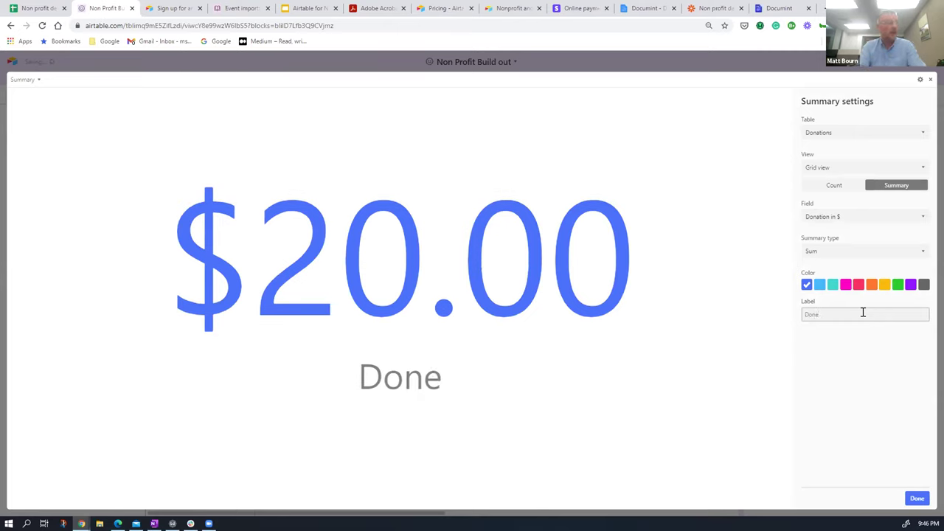
{"action": "key", "text": "BackSpace"}
{"action": "type", "text": "ations"}
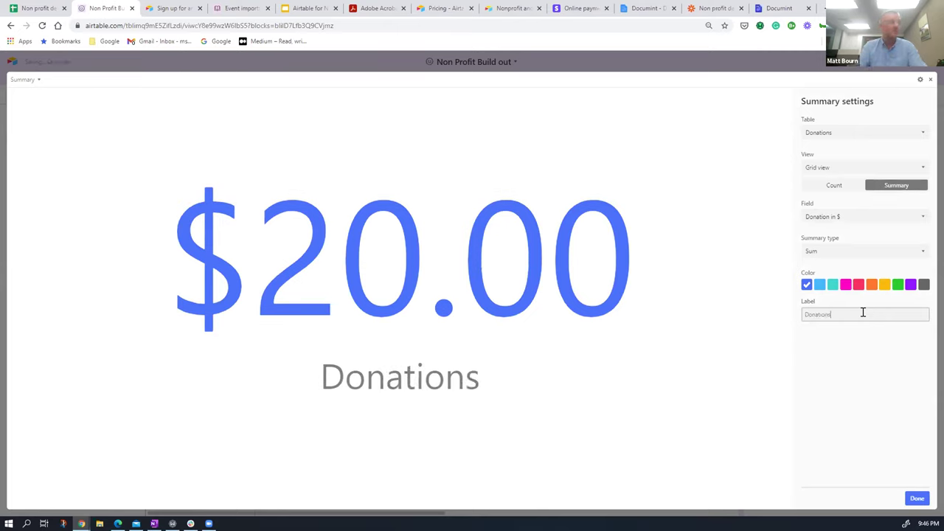
{"action": "left_click", "coordinate": [918, 499]}
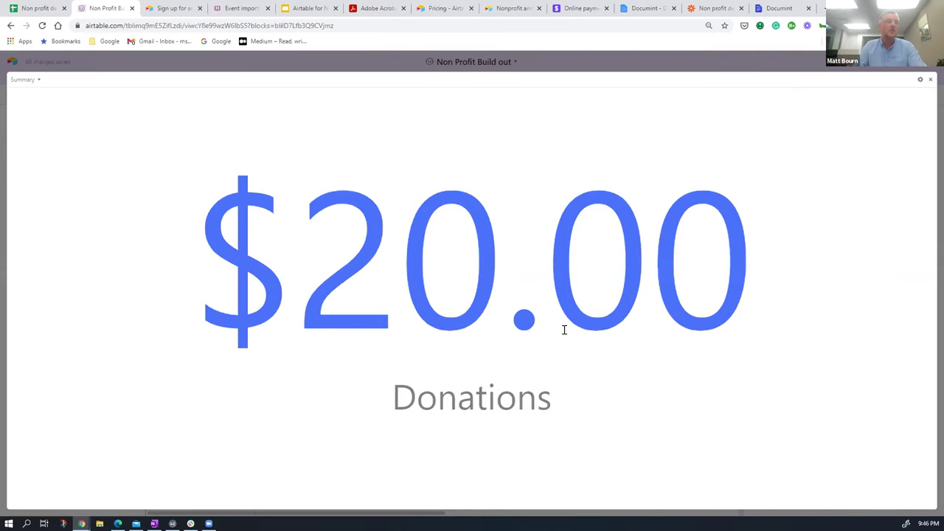
{"action": "left_click", "coordinate": [928, 80]}
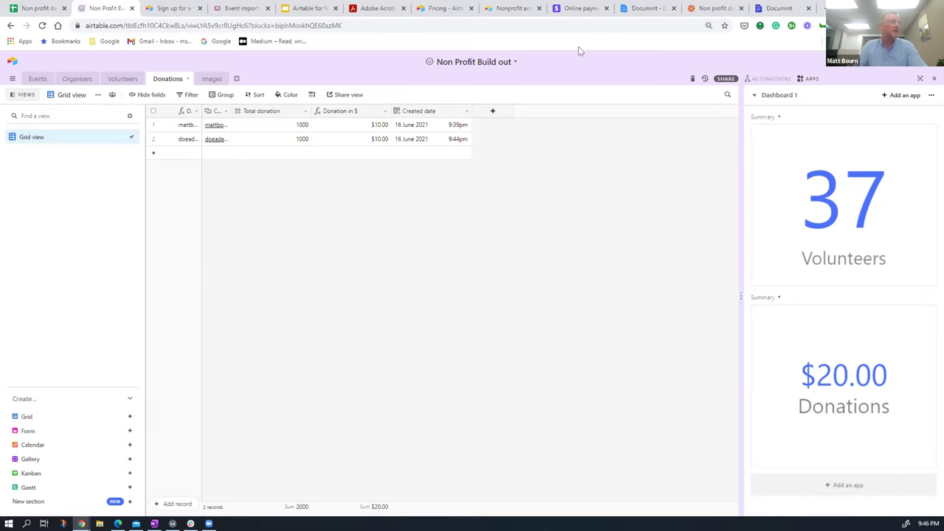
{"action": "left_click", "coordinate": [118, 78]}
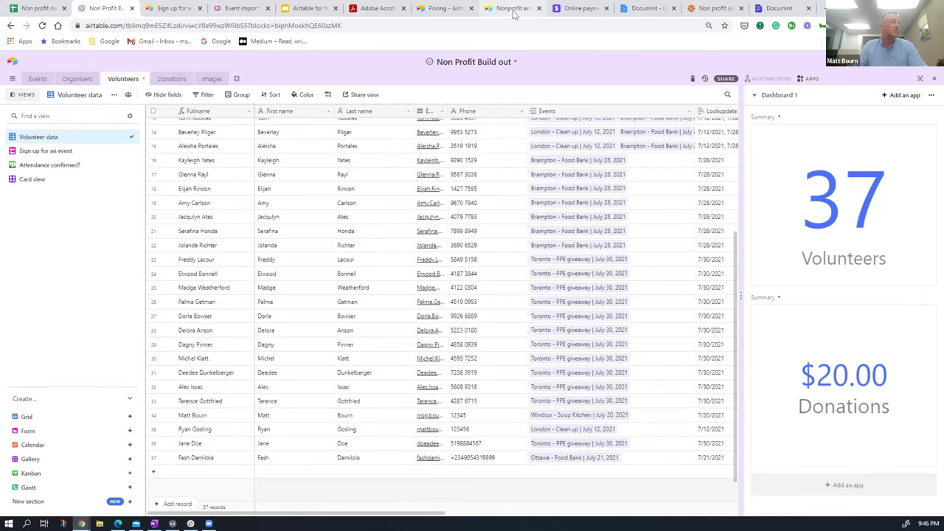
Switch to the Stripe website, the Documint Volunteer demo template and the Zapier Non profit demo workflow to review the integrations used
{"action": "left_click", "coordinate": [581, 8]}
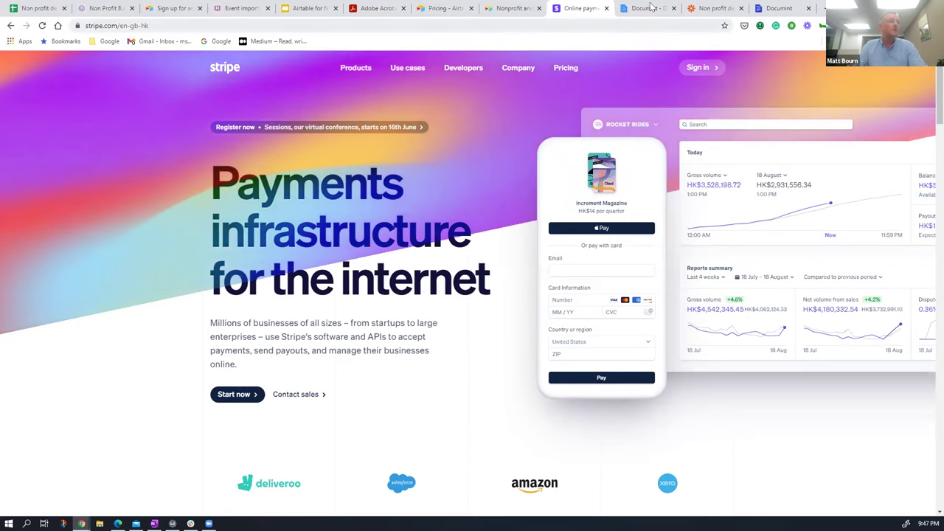
{"action": "left_click", "coordinate": [776, 8]}
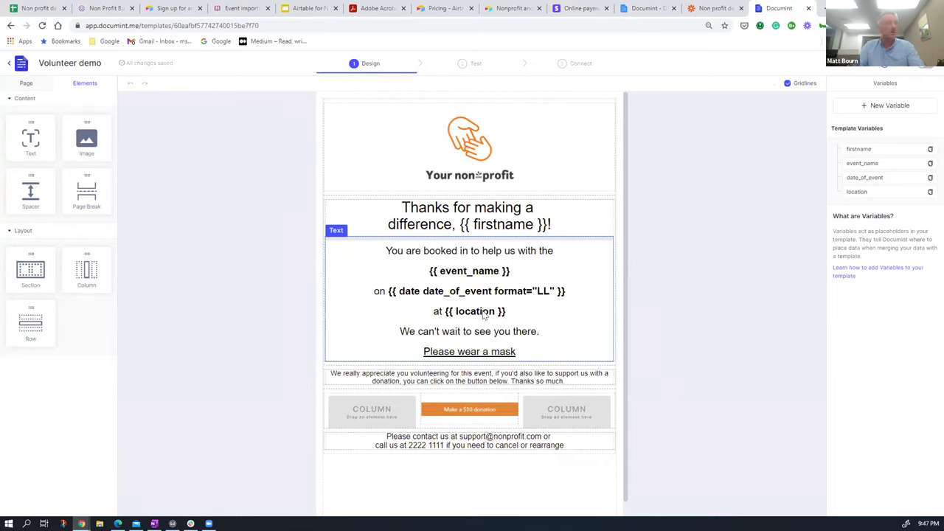
{"action": "left_click", "coordinate": [668, 373]}
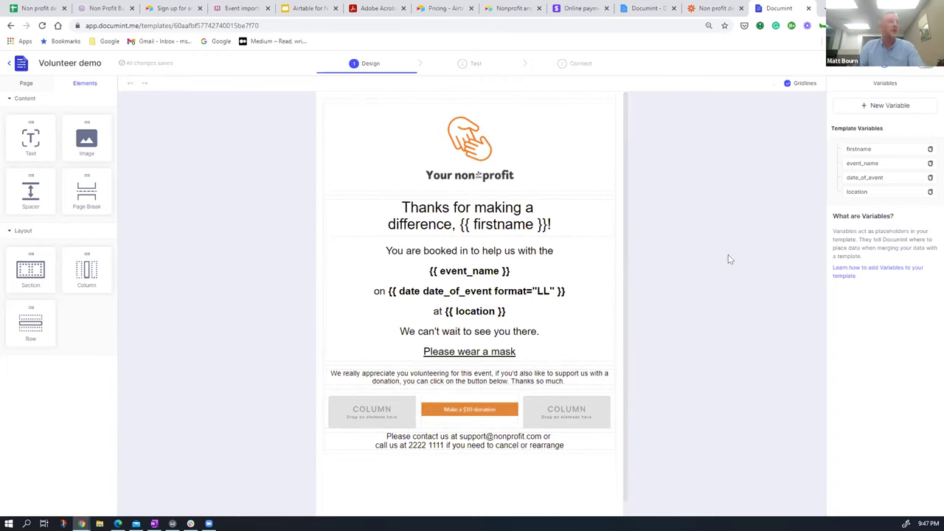
{"action": "left_click", "coordinate": [711, 9]}
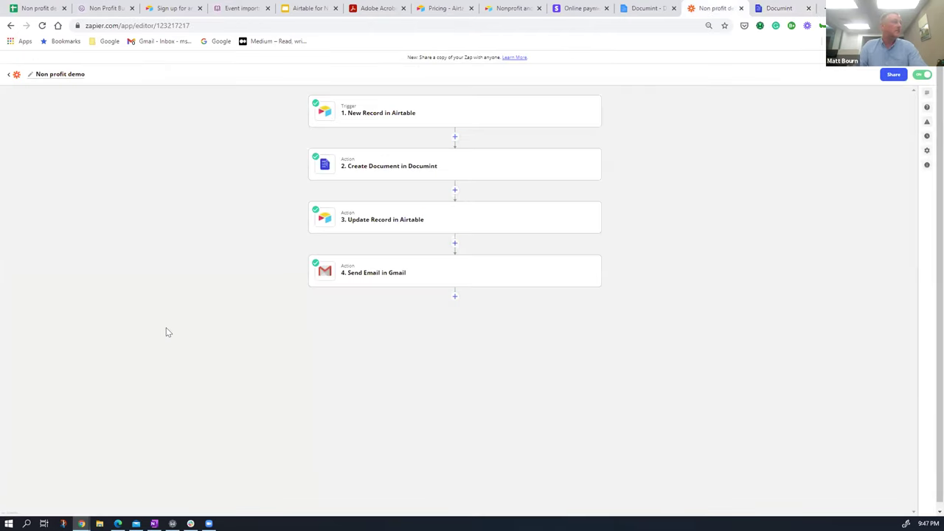